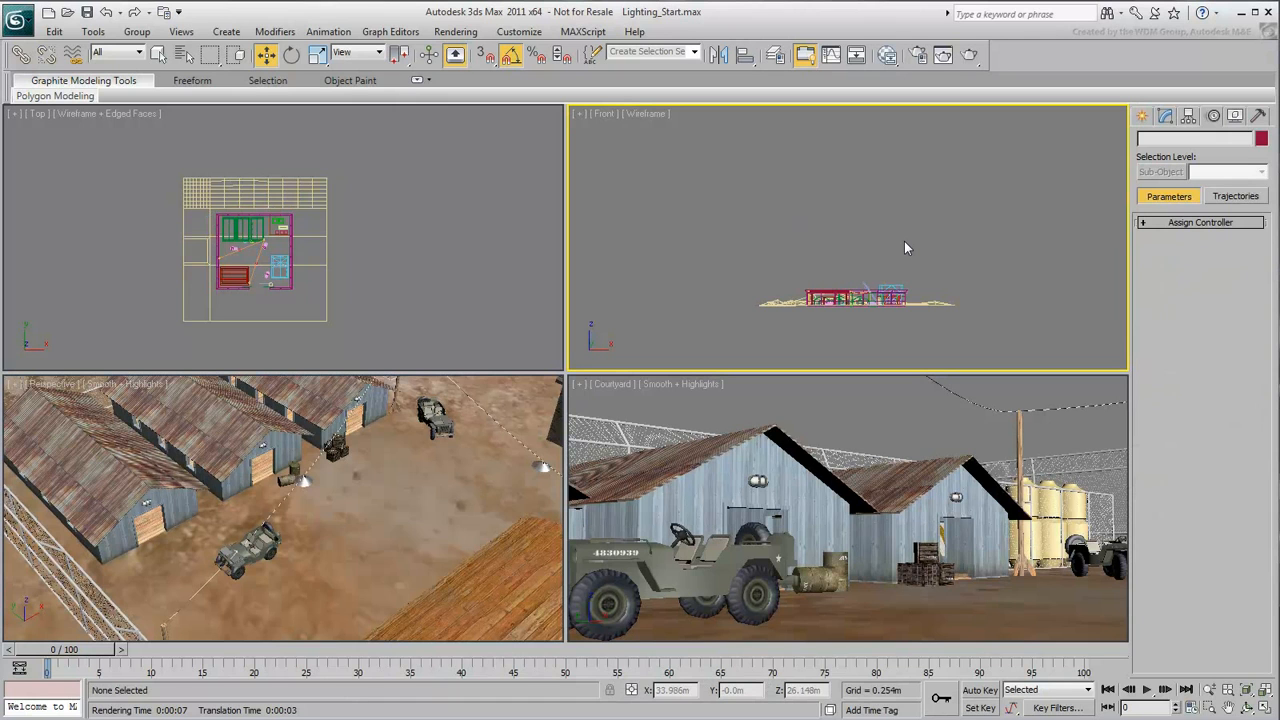
# - Clear the mr Physical Sky map from the scene's environment background
pyautogui.click(453, 33)
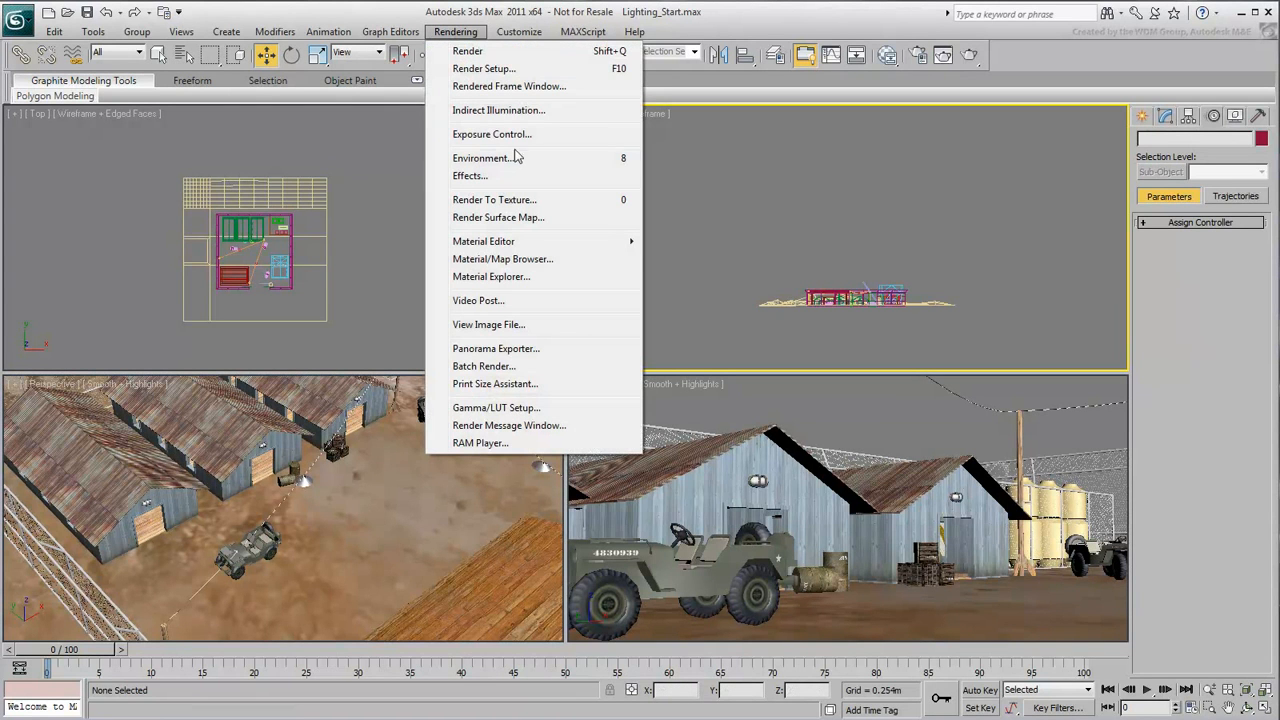
pyautogui.click(529, 162)
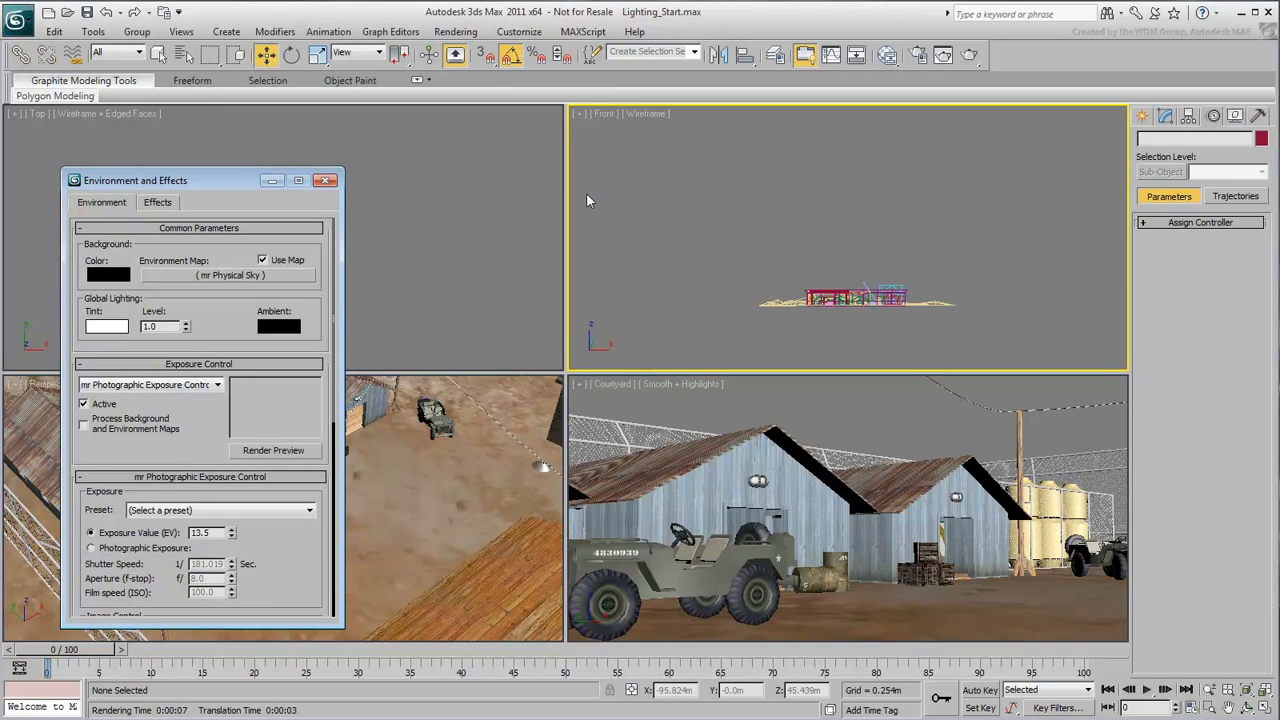
pyautogui.rightClick(271, 278)
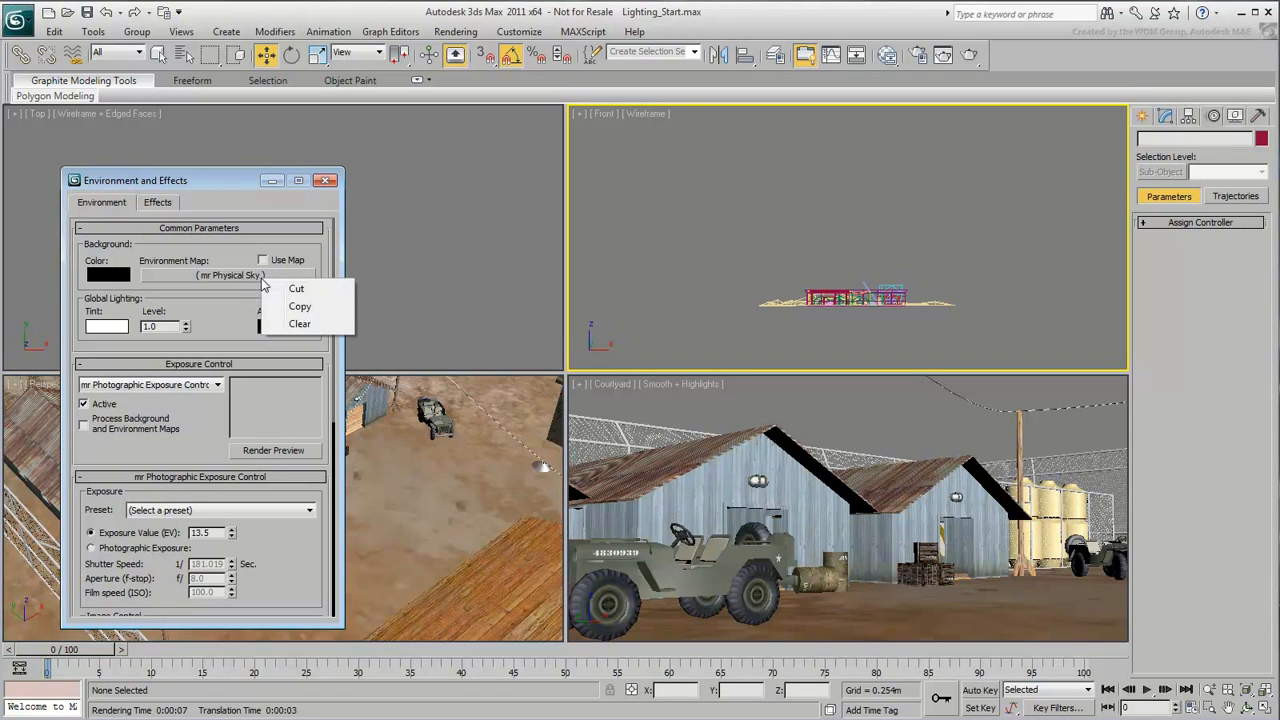
pyautogui.click(298, 323)
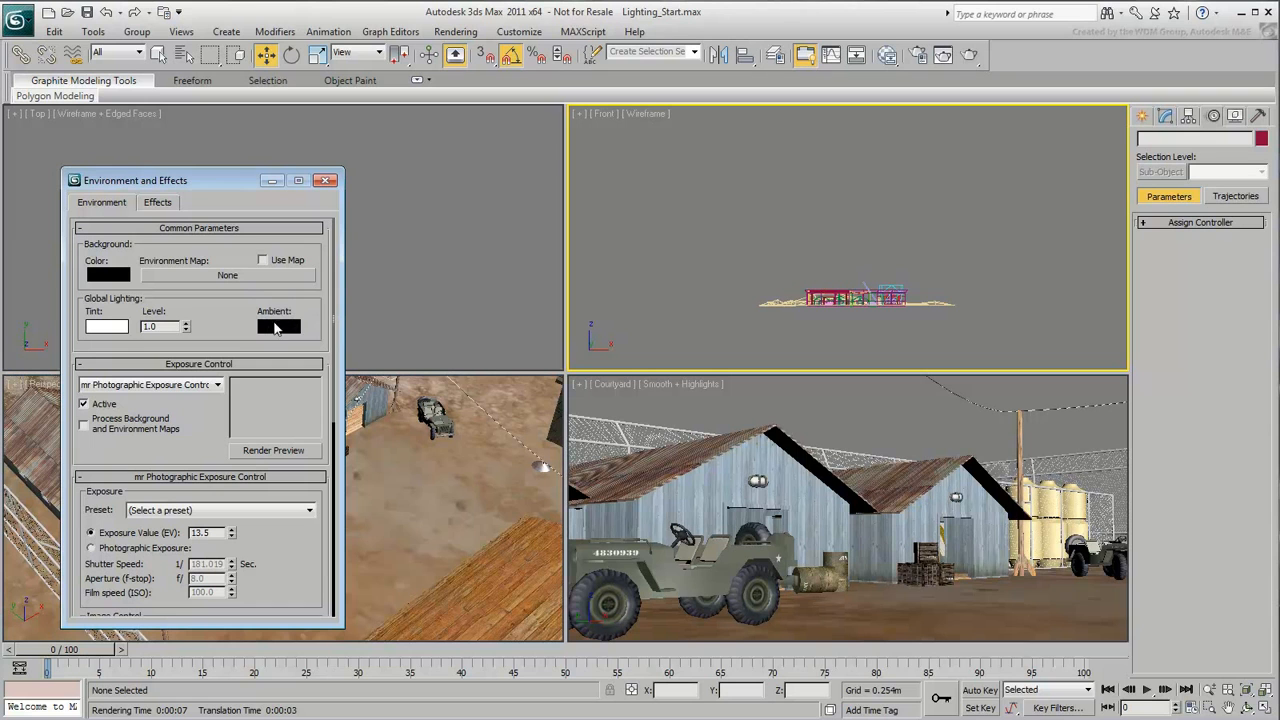
# - Set the environment's exposure control to <no exposure control> and close the environment settings
pyautogui.click(218, 386)
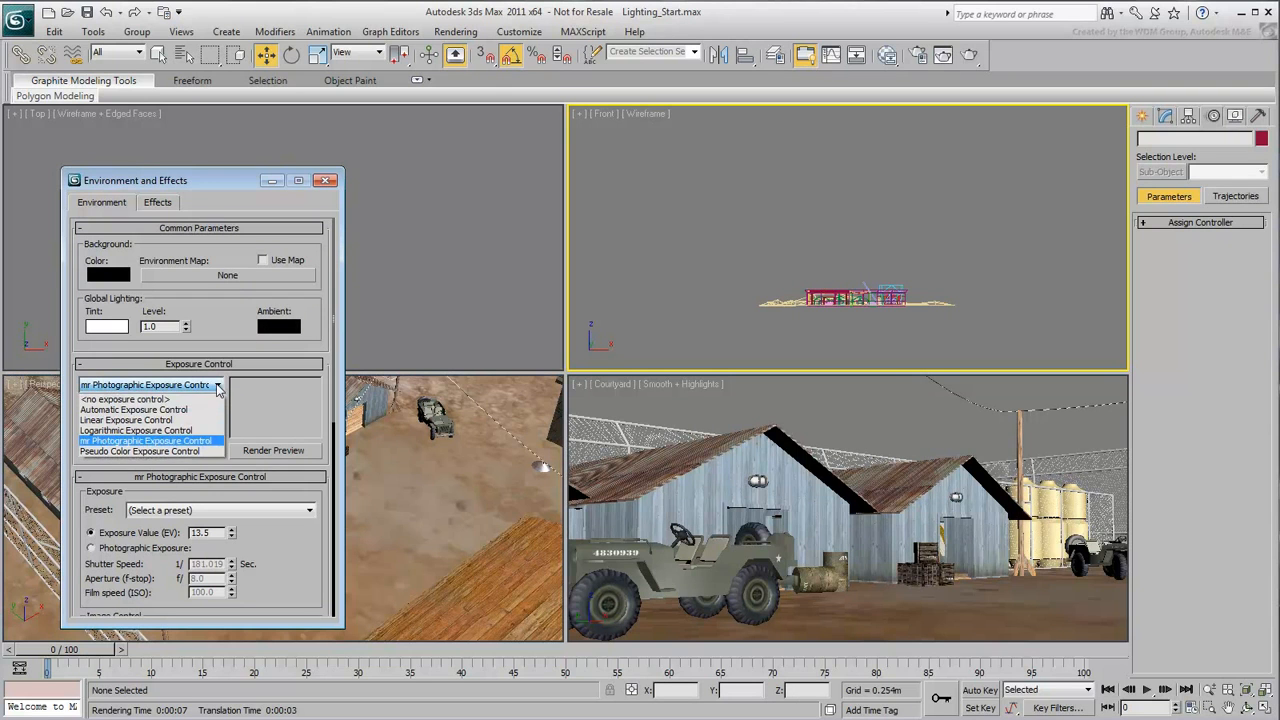
pyautogui.click(143, 398)
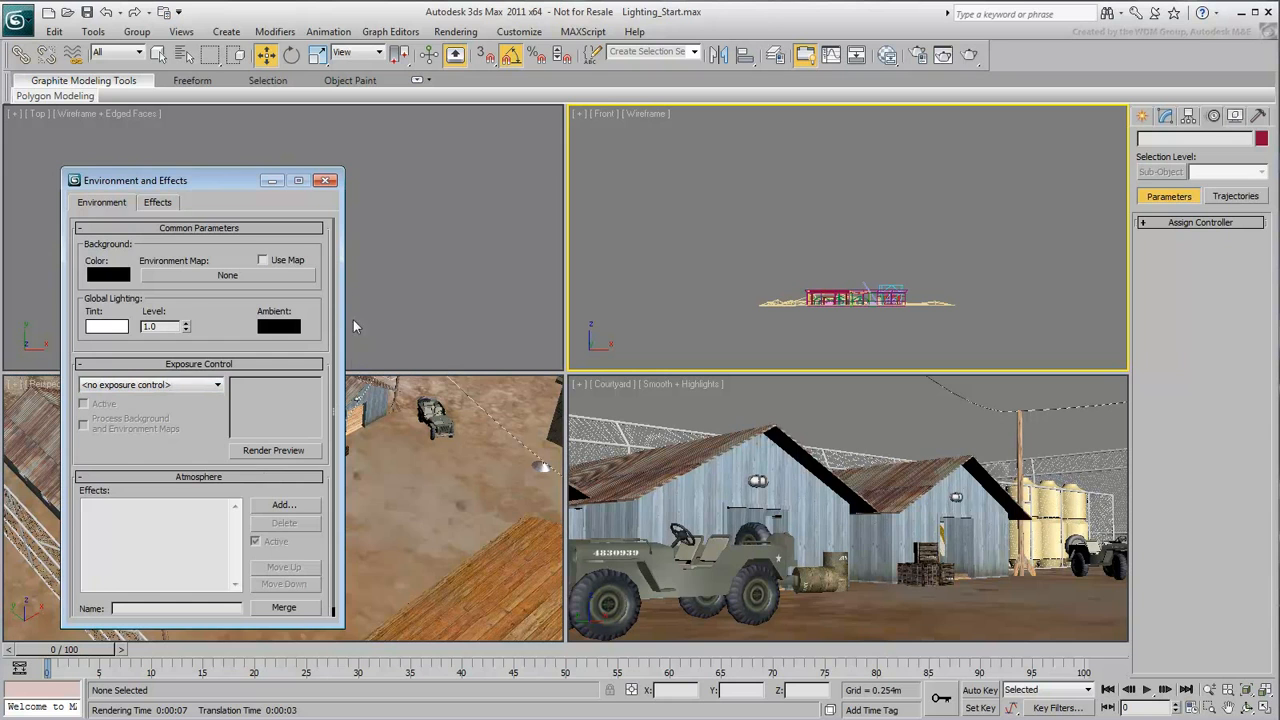
pyautogui.click(325, 180)
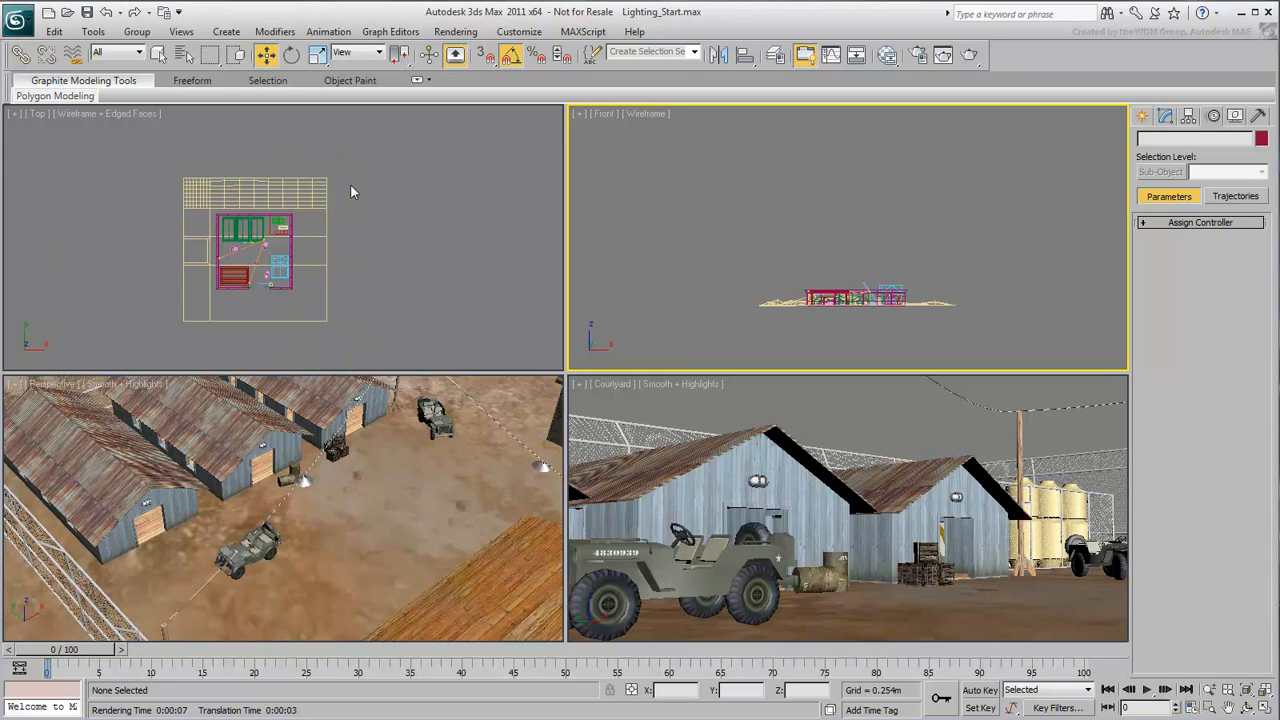
# - Start a photometric Free Light, accept the recommended mr Photographic Exposure Control, and check the resulting exposure settings
pyautogui.click(294, 272)
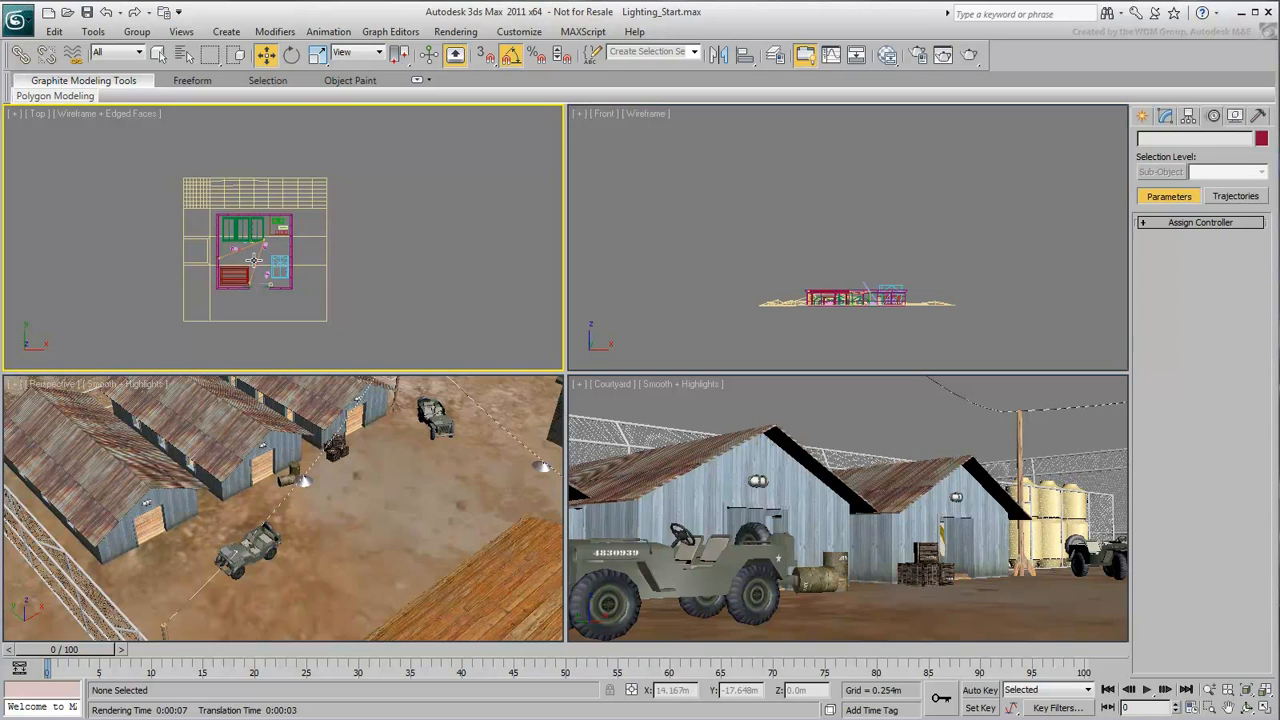
pyautogui.scroll(6, 294, 272)
pyautogui.moveTo(254, 277); pyautogui.dragTo(272, 269, button='middle')
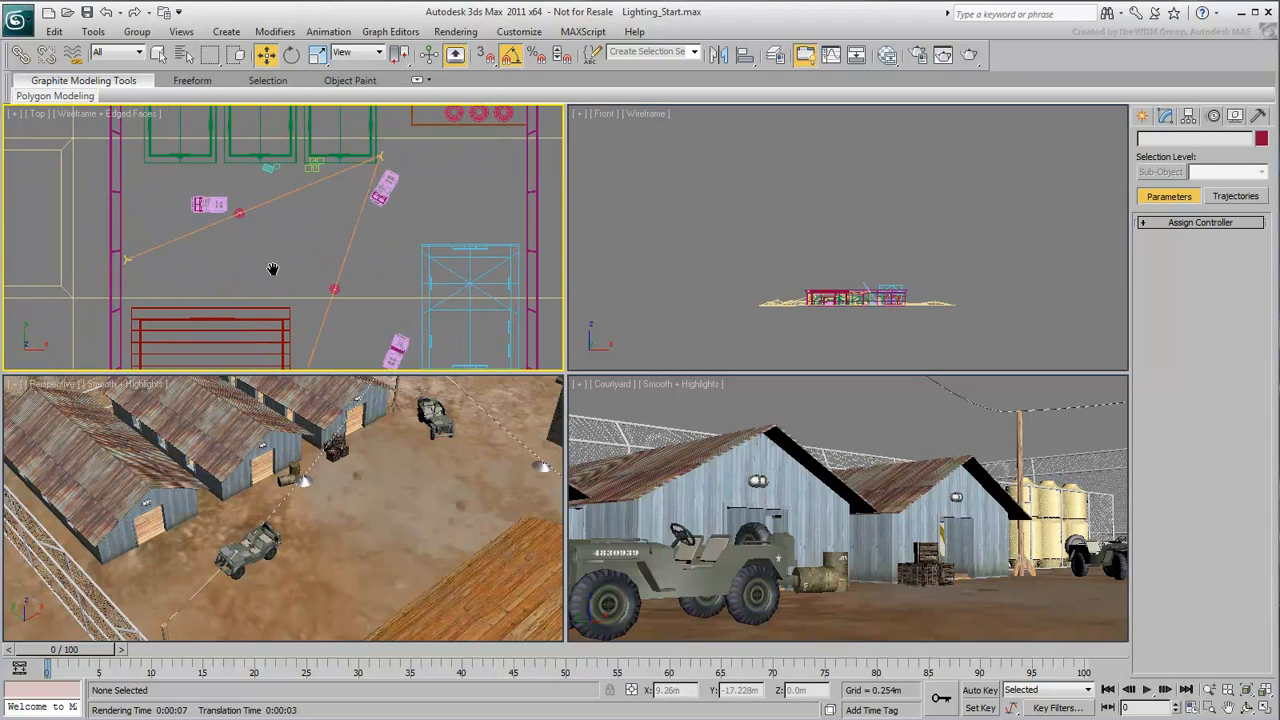
pyautogui.scroll(3, 274, 267)
pyautogui.press('8')
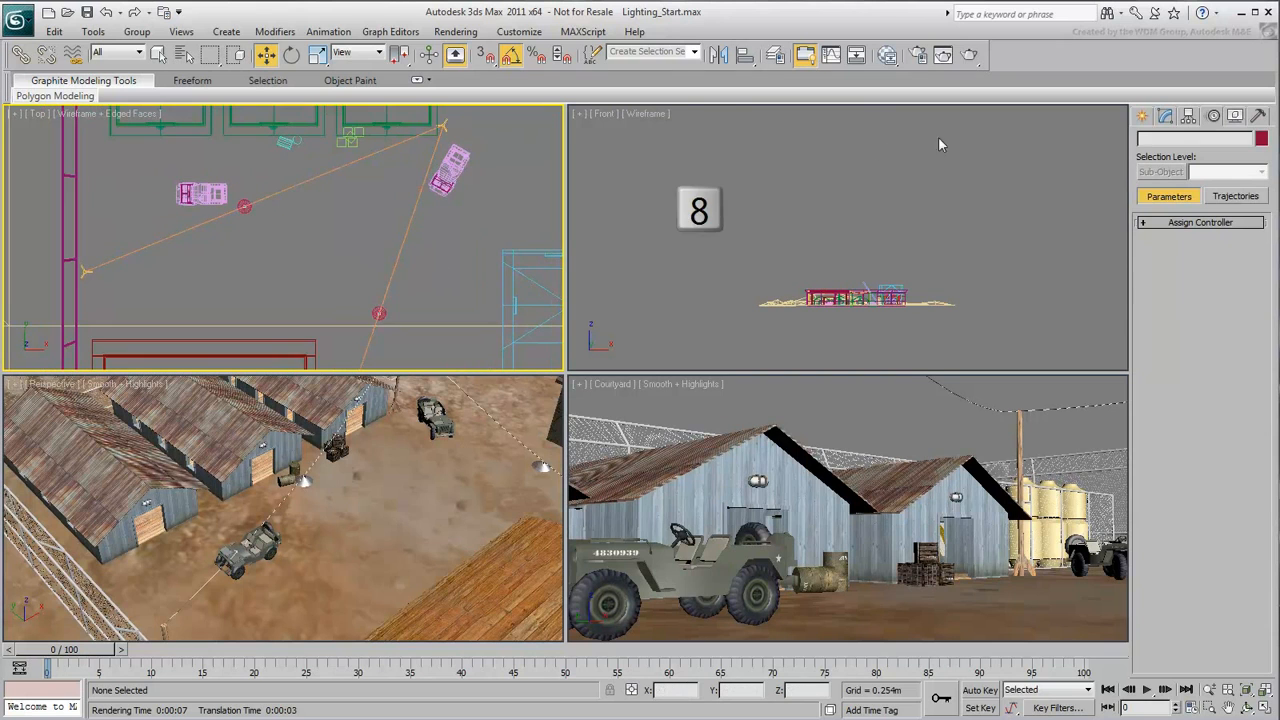
pyautogui.click(1142, 116)
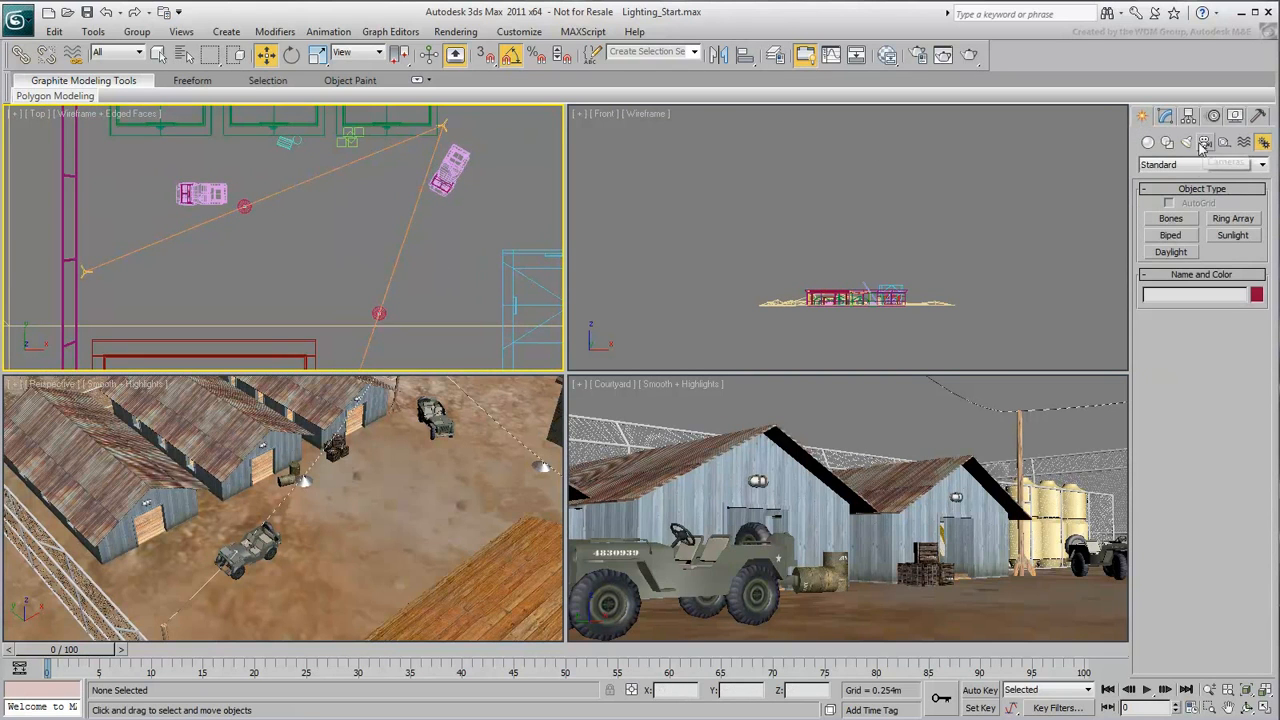
pyautogui.click(1186, 143)
pyautogui.click(1259, 165)
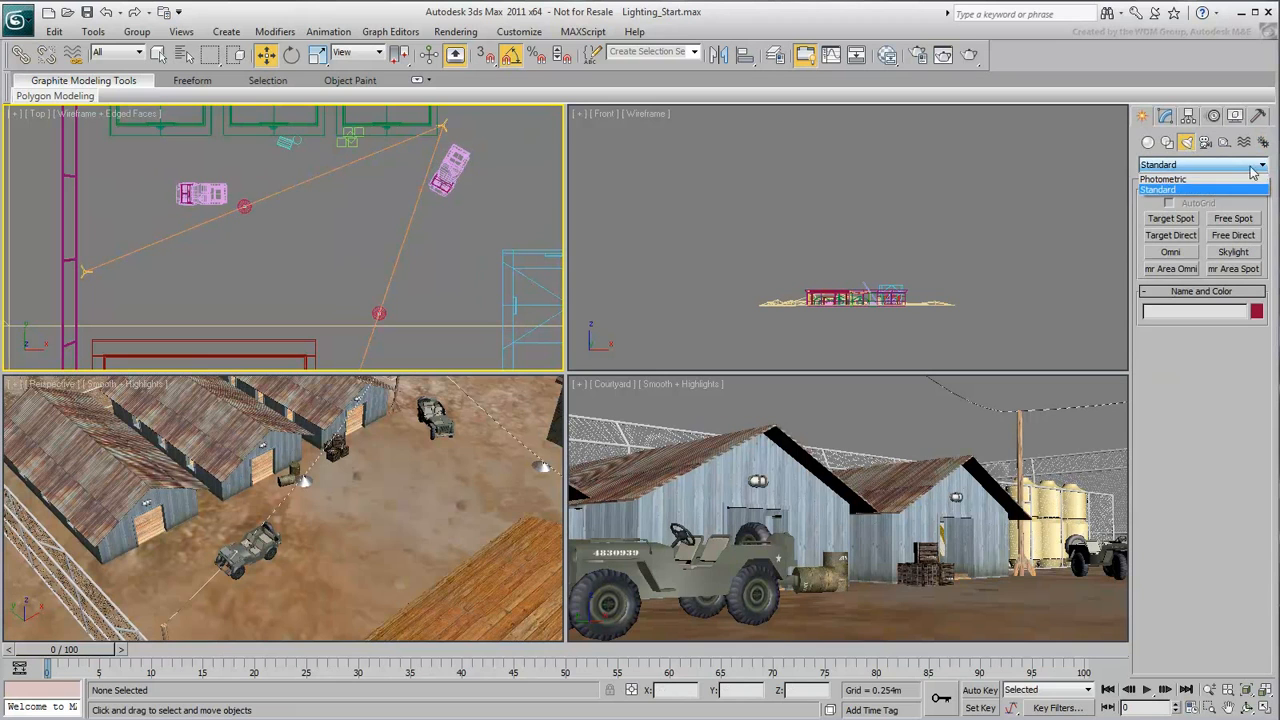
pyautogui.click(1189, 181)
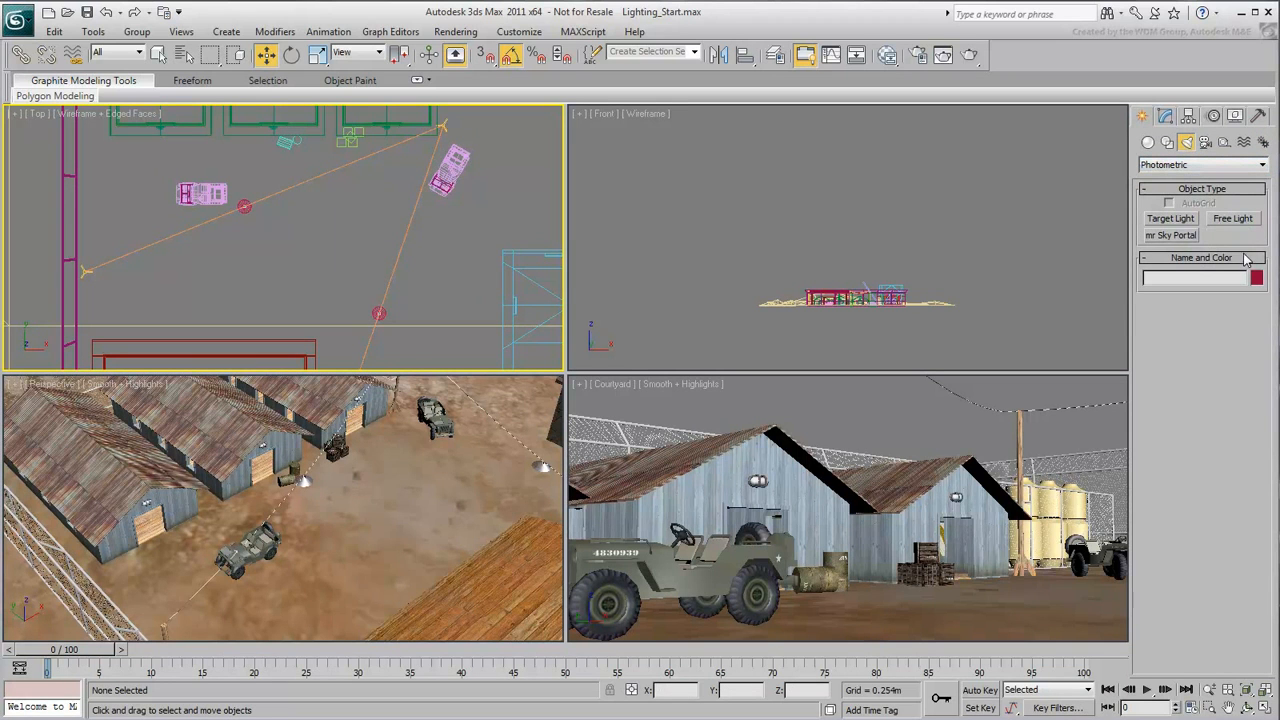
pyautogui.click(1233, 219)
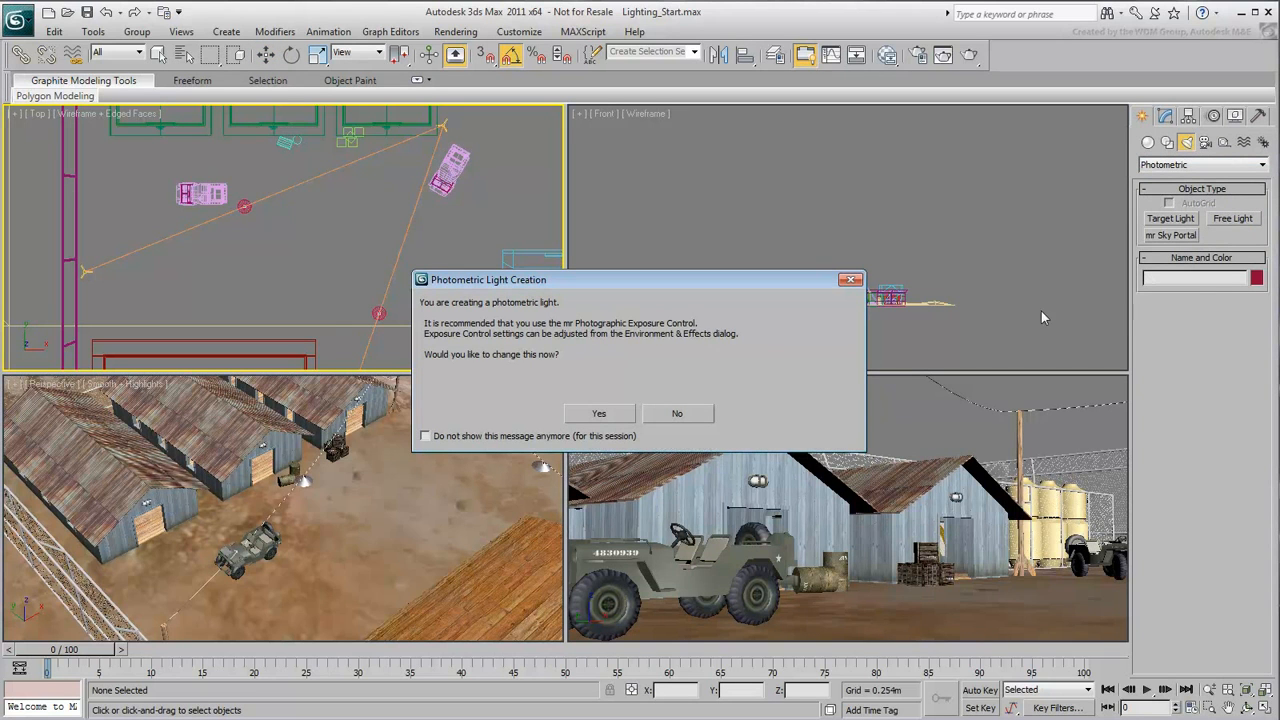
pyautogui.click(600, 414)
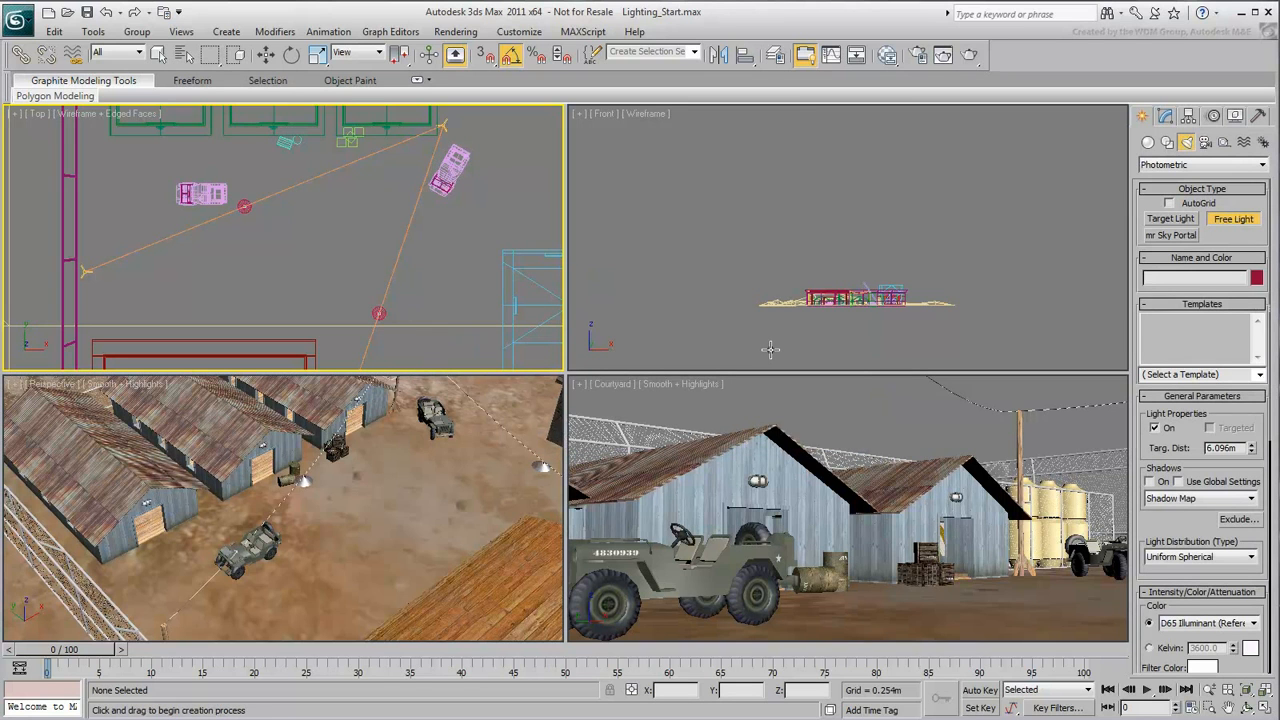
pyautogui.press('8')
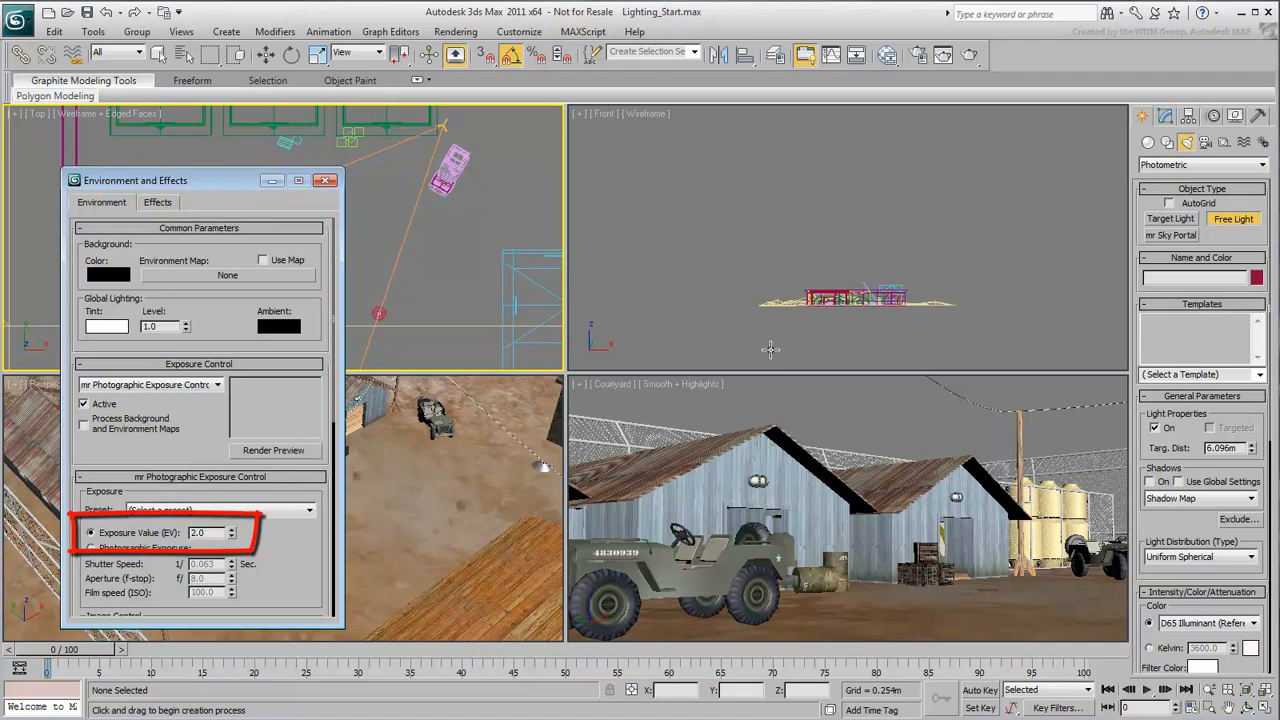
pyautogui.press('8')
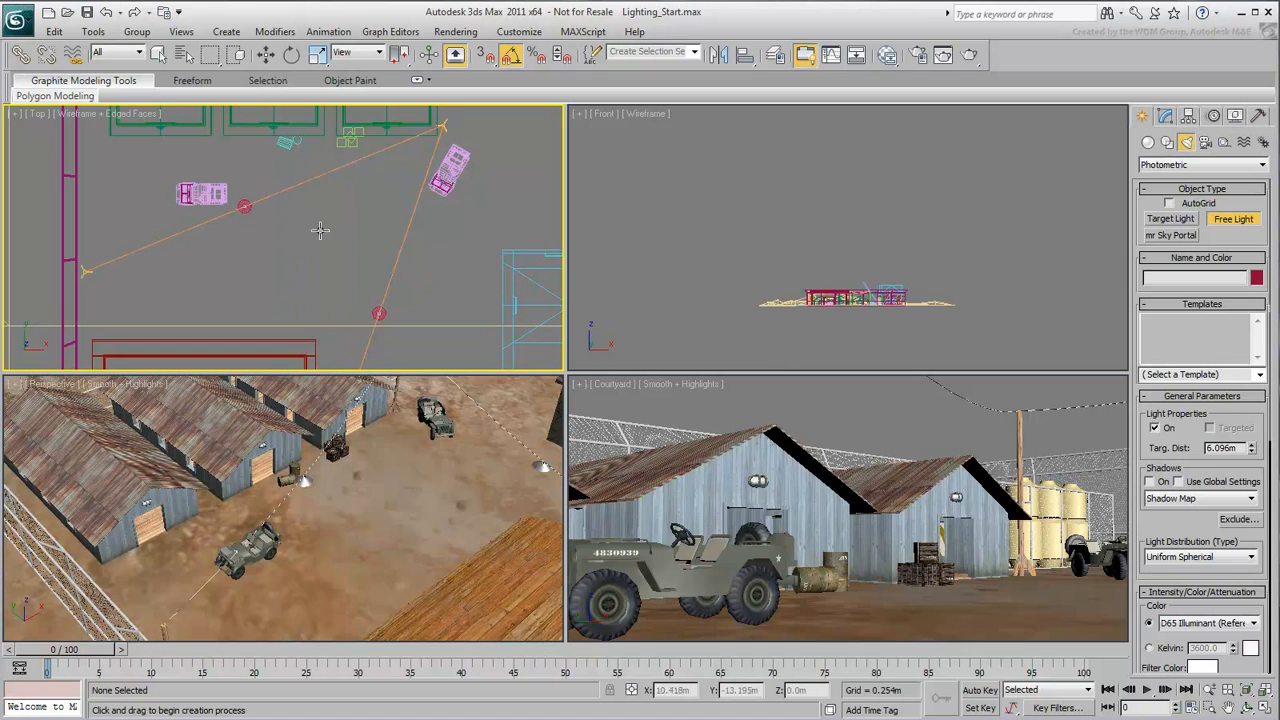
# - Place the free light on the first hanging lamp, beside the jeep, and raise it to about 4.28 m, just under the lampshade
pyautogui.click(243, 205)
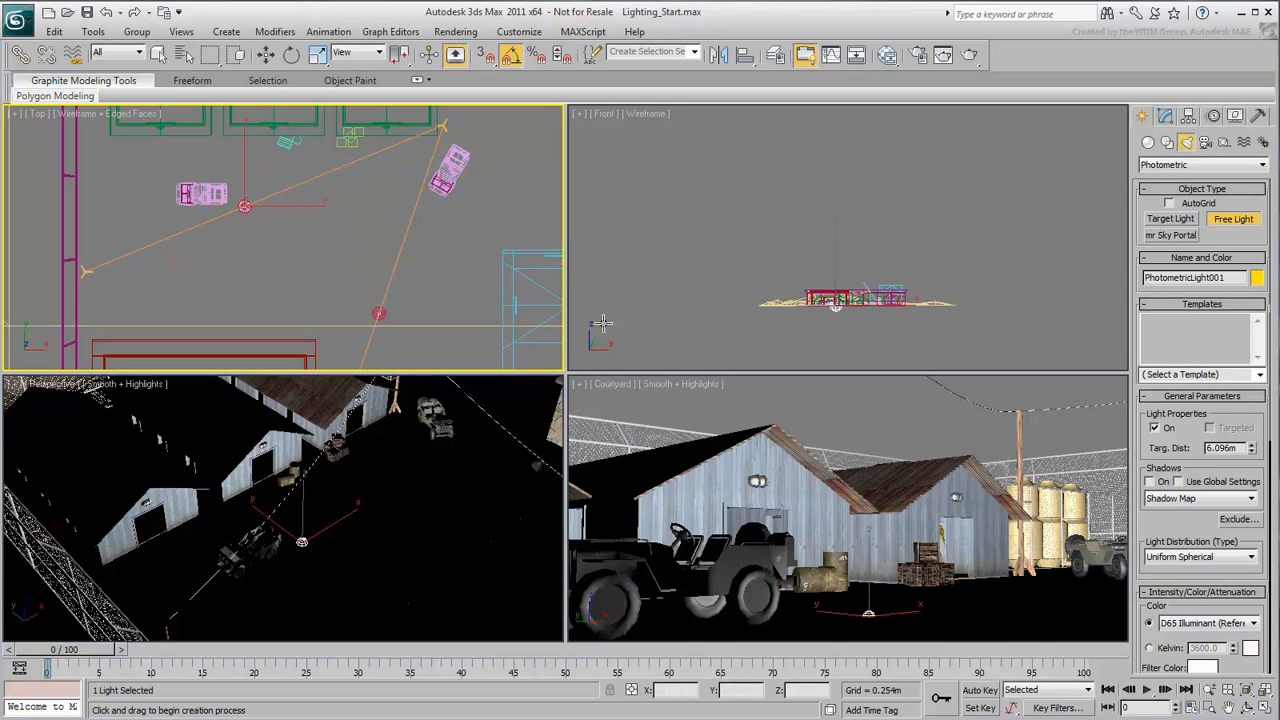
pyautogui.scroll(3, 830, 300)
pyautogui.scroll(8, 830, 300)
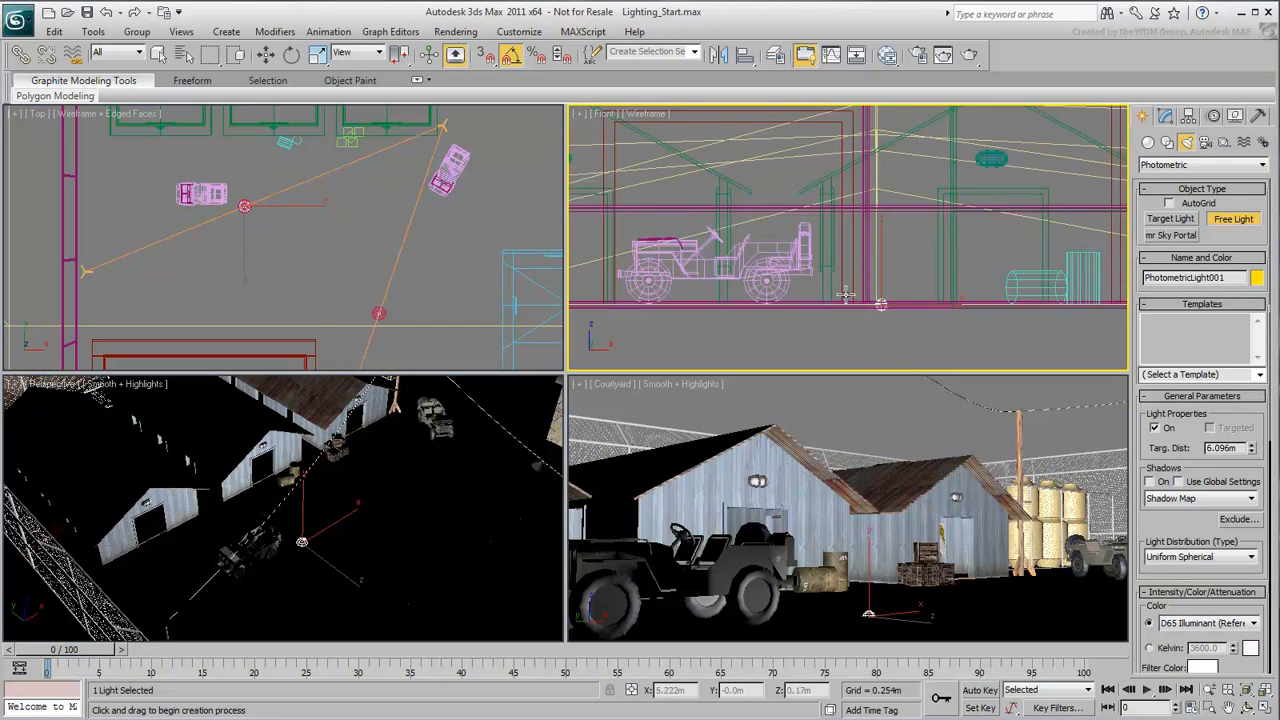
pyautogui.press('w')
pyautogui.moveTo(832, 312); pyautogui.dragTo(829, 75)
pyautogui.press('z')
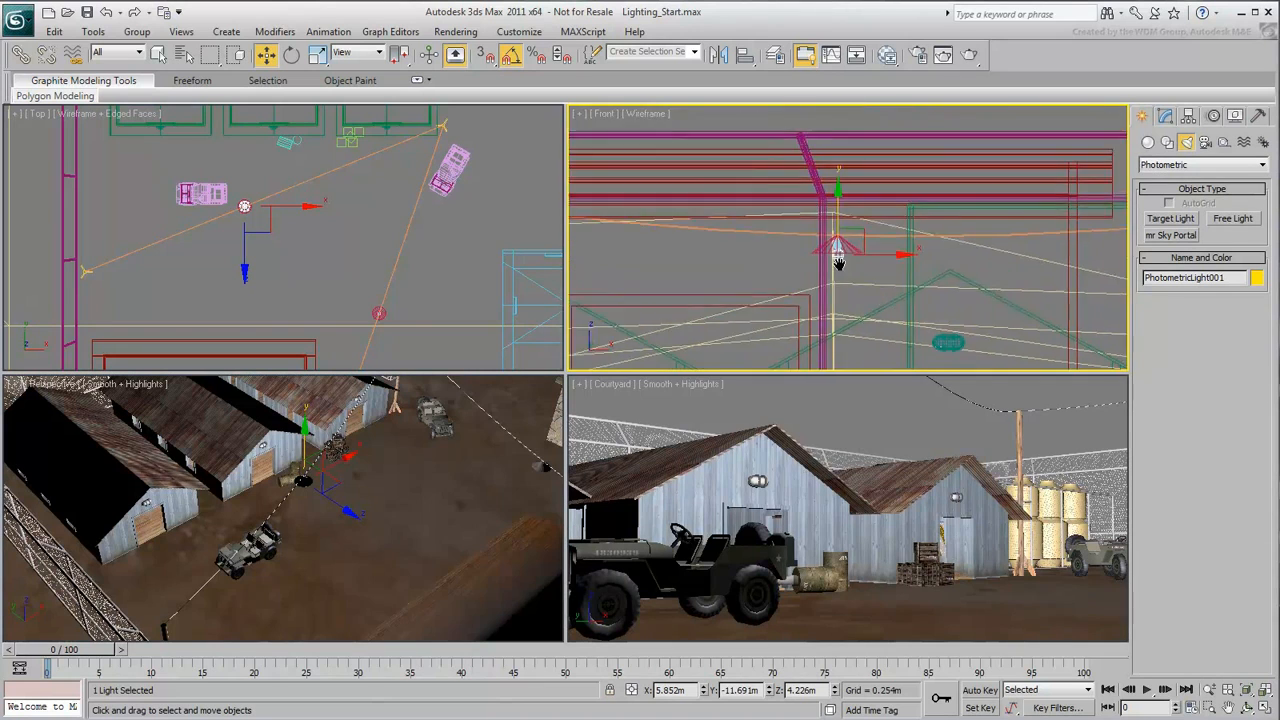
pyautogui.scroll(4, 843, 301)
pyautogui.moveTo(855, 272)
pyautogui.mouseDown()
pyautogui.moveTo(851, 226)
pyautogui.moveTo(845, 253)
pyautogui.mouseUp()
pyautogui.scroll(-5, 831, 309)
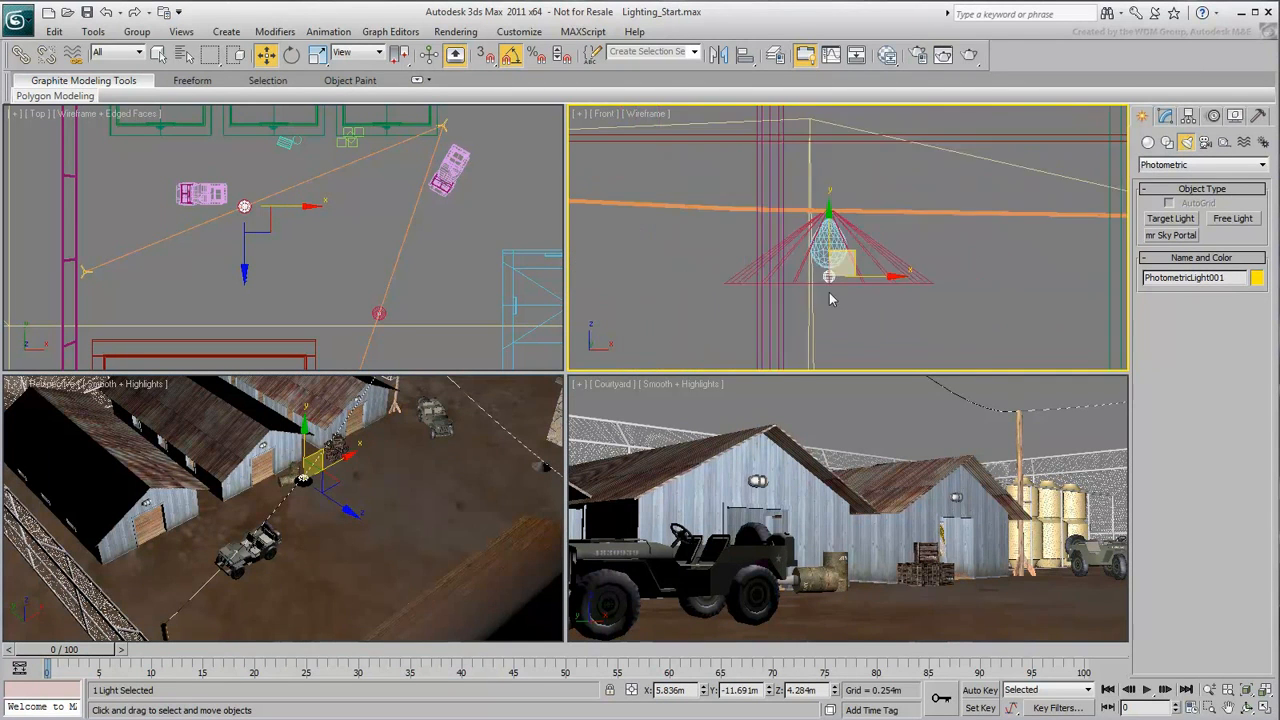
pyautogui.moveTo(836, 280); pyautogui.dragTo(808, 242, button='middle')
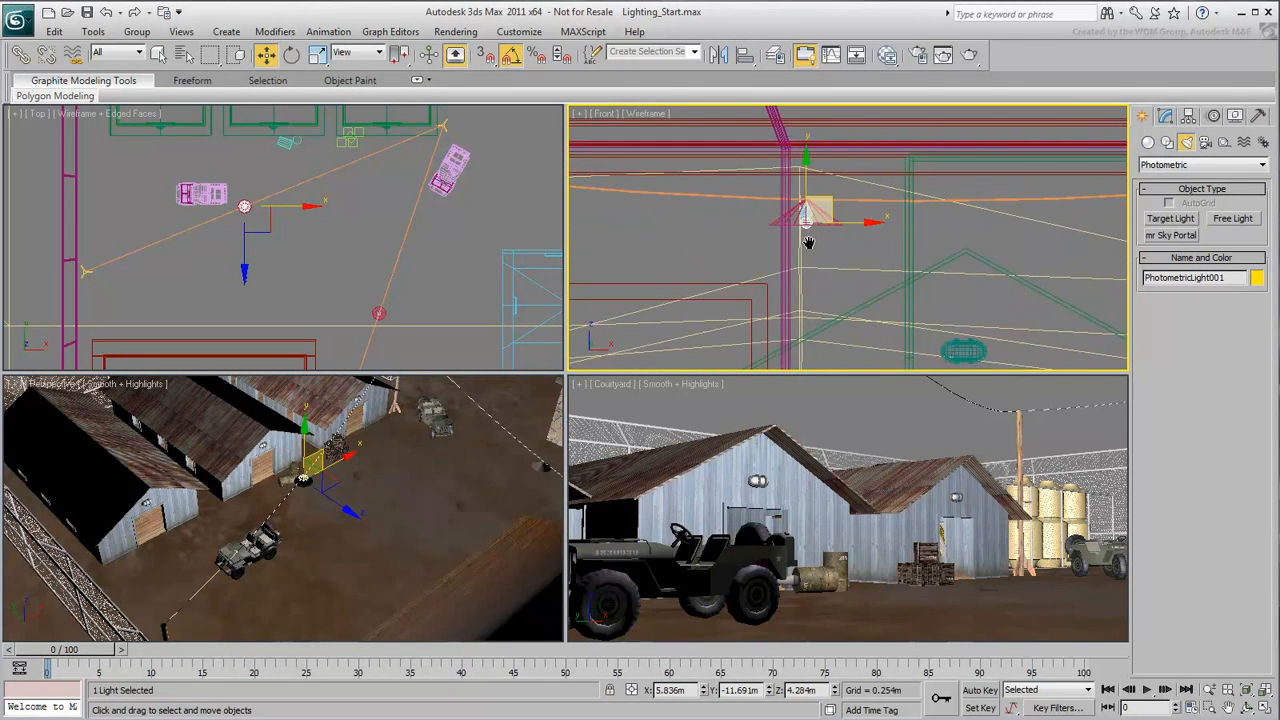
# - Clone the free light as an instance onto the second hanging lamp in the Top view
pyautogui.rightClick(306, 252)
pyautogui.moveTo(270, 197)
pyautogui.keyDown('shift'); pyautogui.mouseDown()
pyautogui.moveTo(400, 280)
pyautogui.moveTo(400, 293)
pyautogui.mouseUp(); pyautogui.keyUp('shift')
pyautogui.click(558, 334)
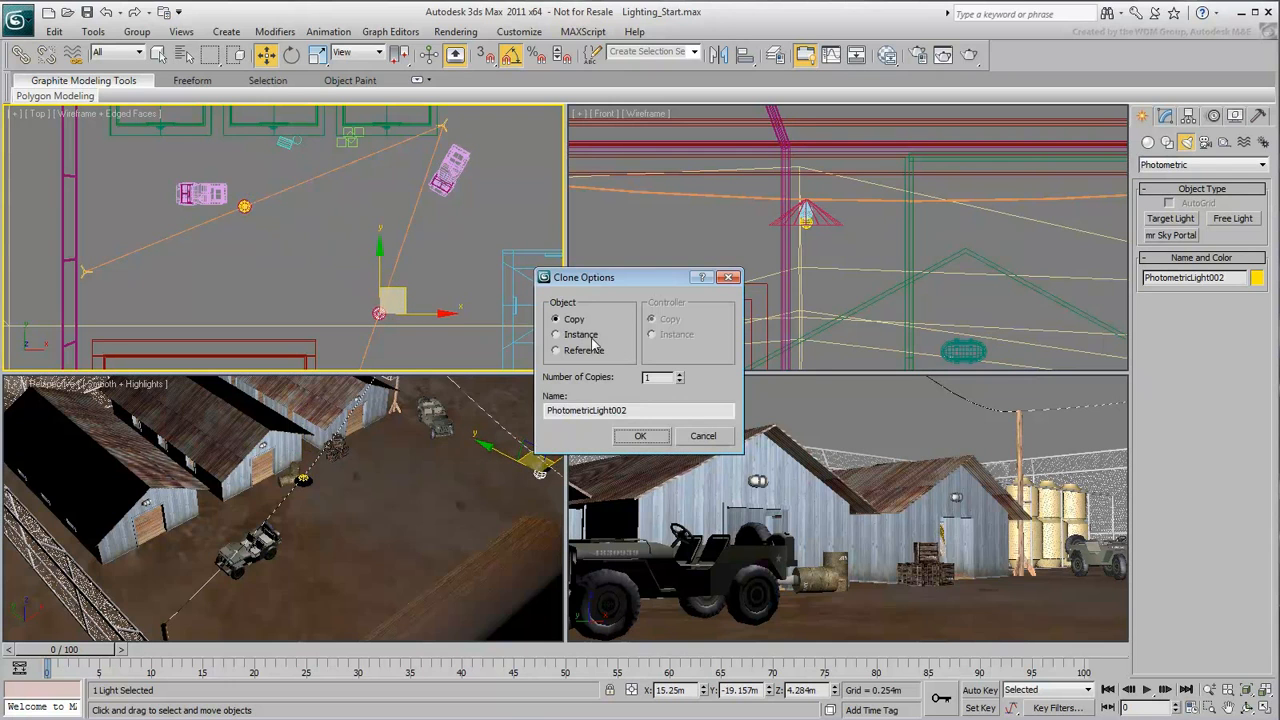
pyautogui.click(640, 435)
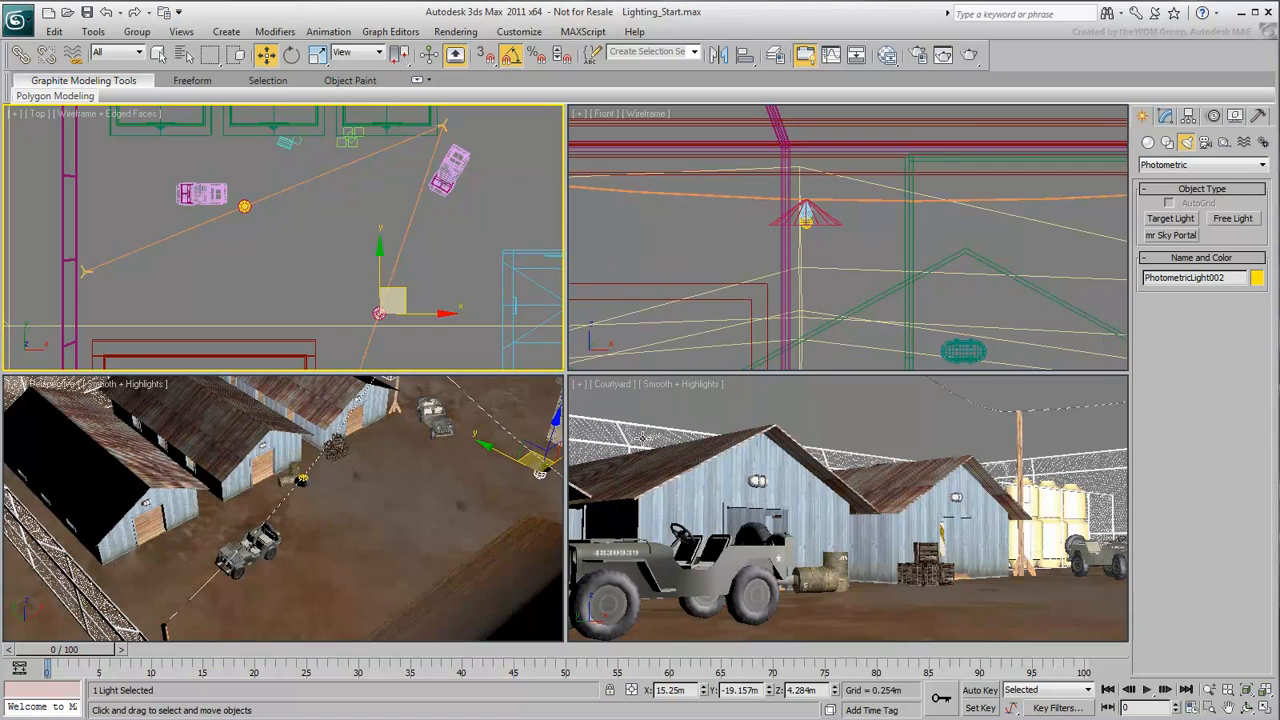
# - Raise the second light to a height of about 4.72 m so that it sits inside its hanging lamp fixture
pyautogui.scroll(-6, 868, 285)
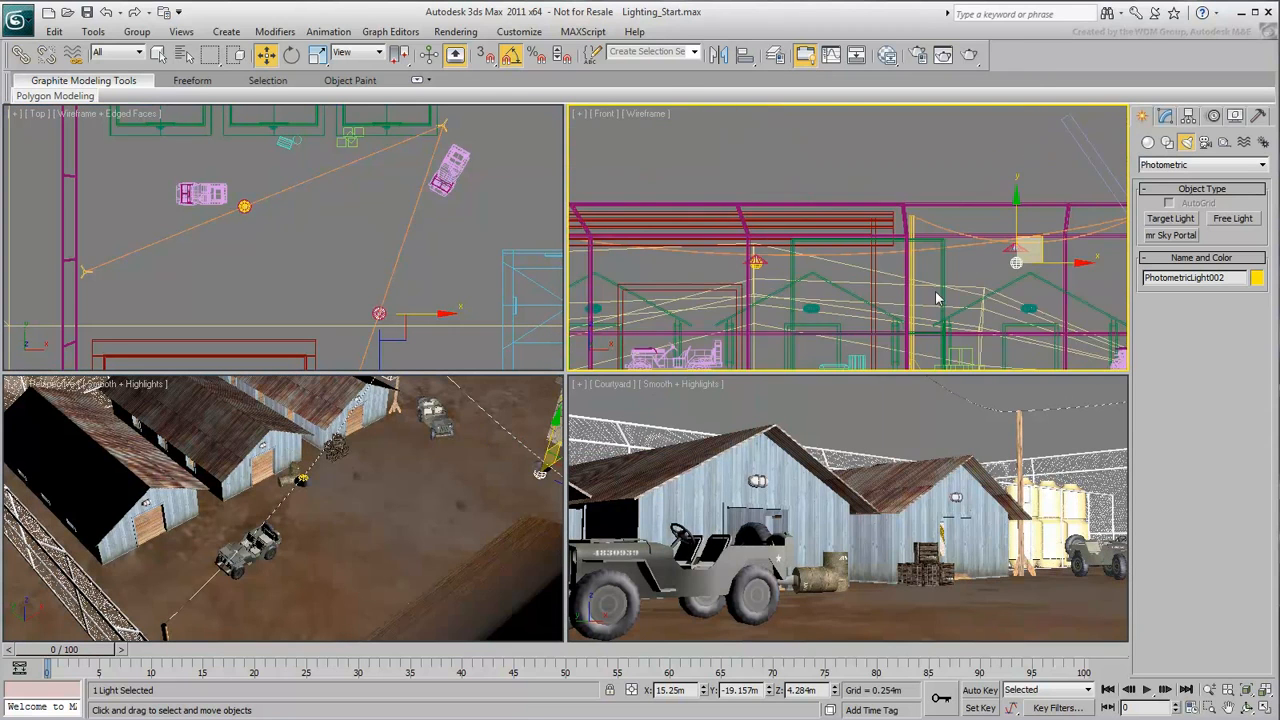
pyautogui.scroll(10, 868, 265)
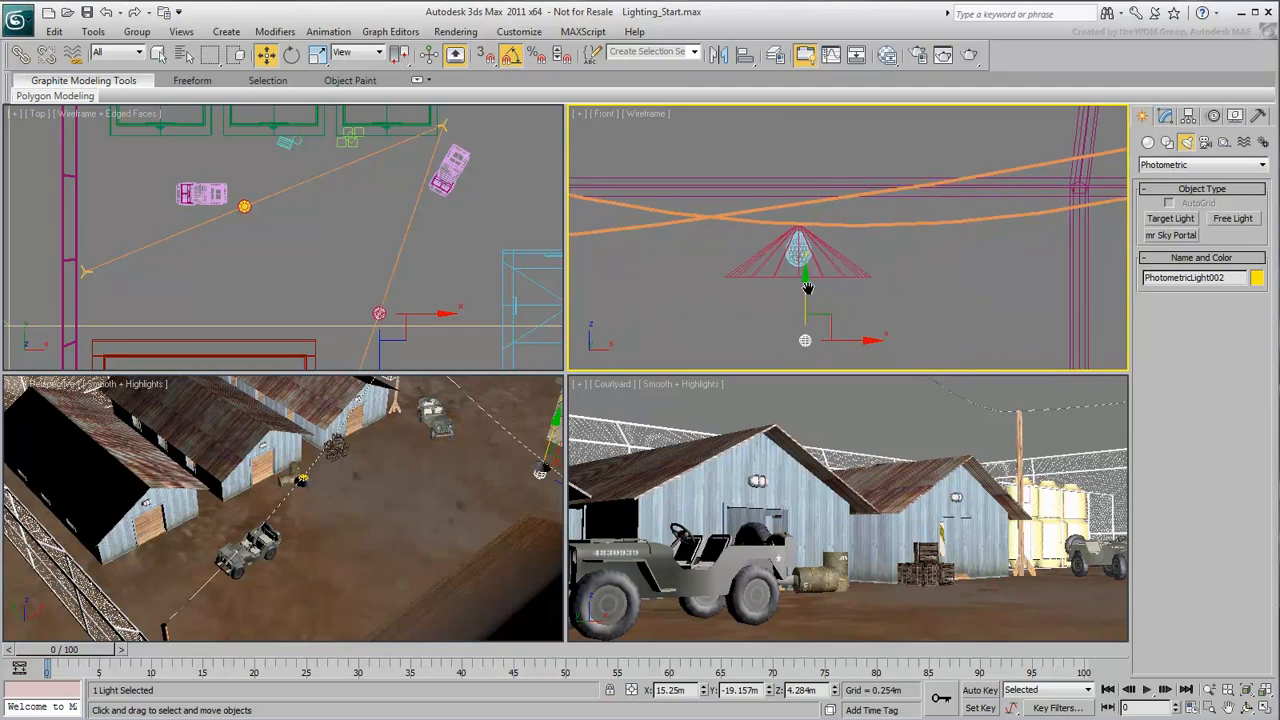
pyautogui.moveTo(849, 290); pyautogui.dragTo(844, 247)
pyautogui.scroll(3, 820, 243)
pyautogui.scroll(3, 820, 243)
pyautogui.scroll(-10, 835, 274)
pyautogui.moveTo(811, 294); pyautogui.dragTo(874, 227, button='middle')
pyautogui.scroll(-5, 873, 251)
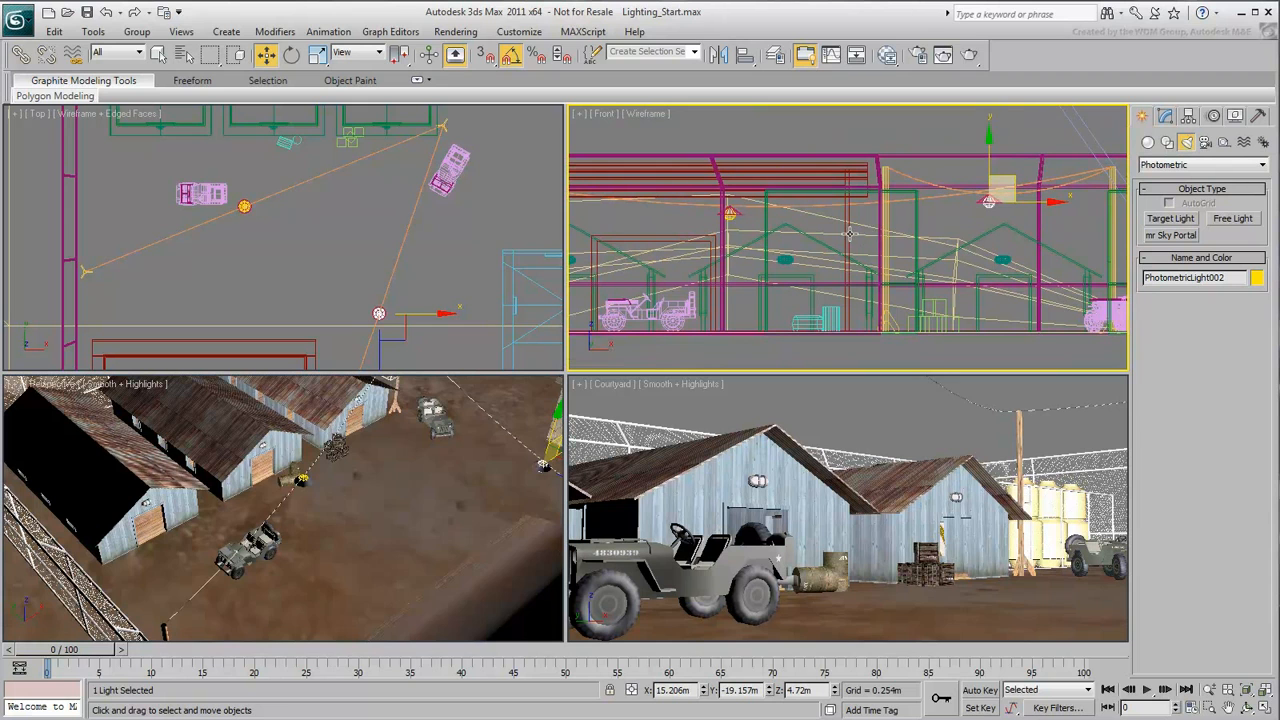
# - Apply the Street 400W Lamp (web) template to the instanced free light
pyautogui.click(1165, 117)
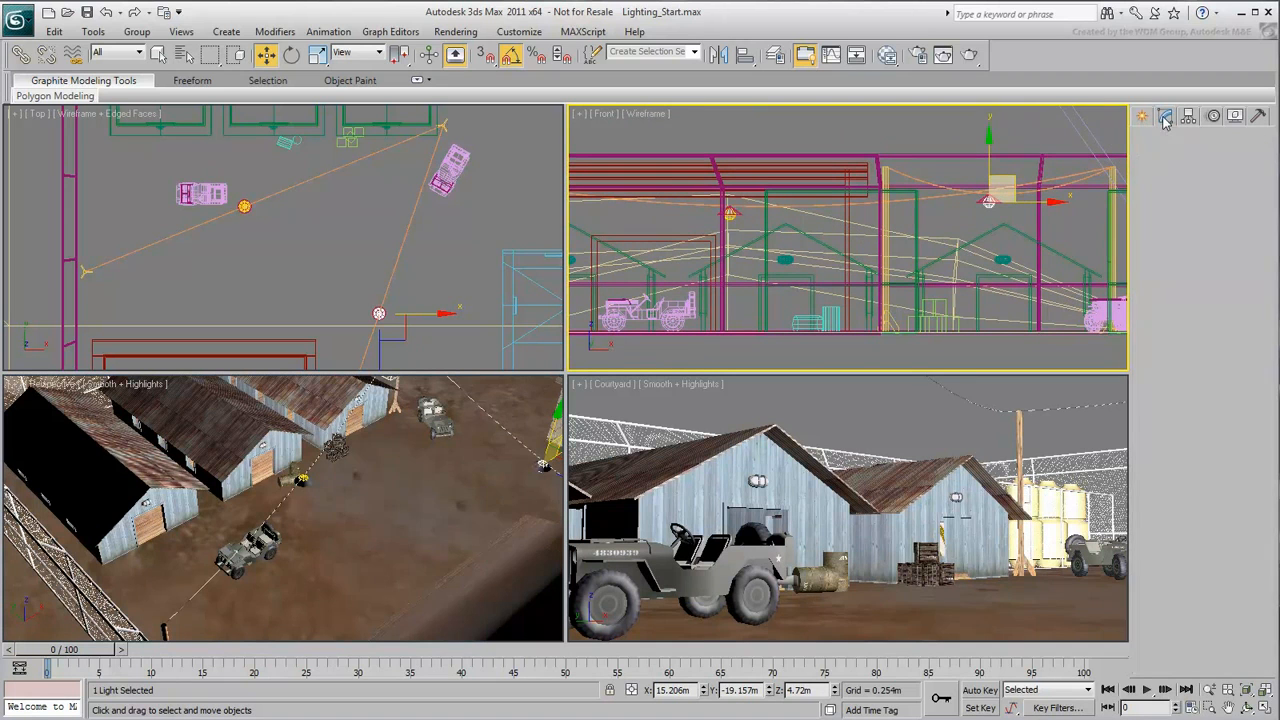
pyautogui.scroll(10, 1244, 322)
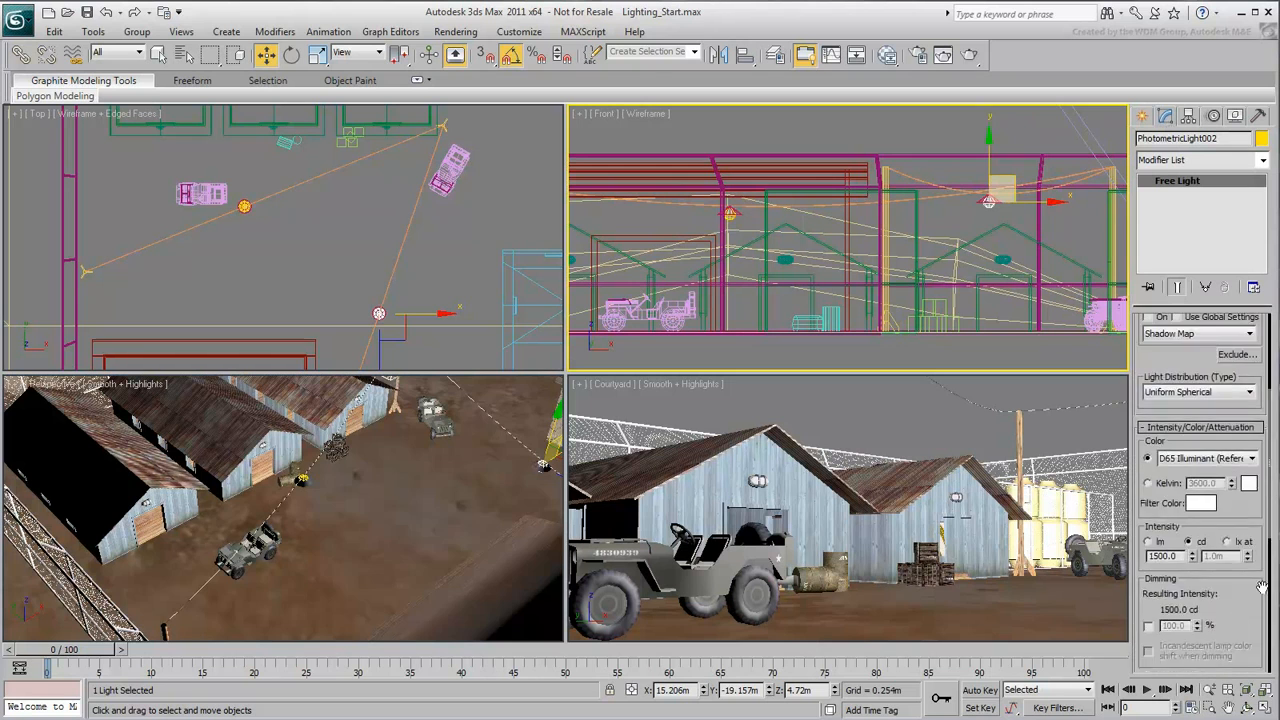
pyautogui.moveTo(1249, 594); pyautogui.dragTo(1249, 596)
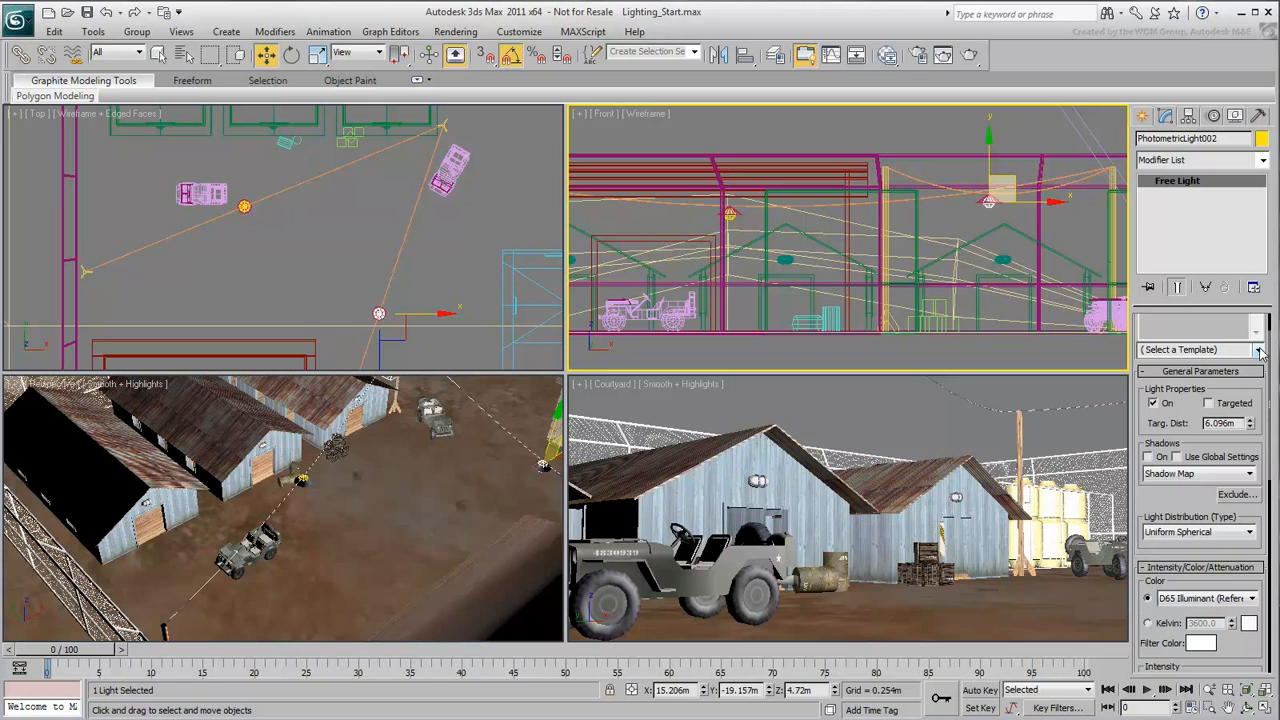
pyautogui.click(1259, 350)
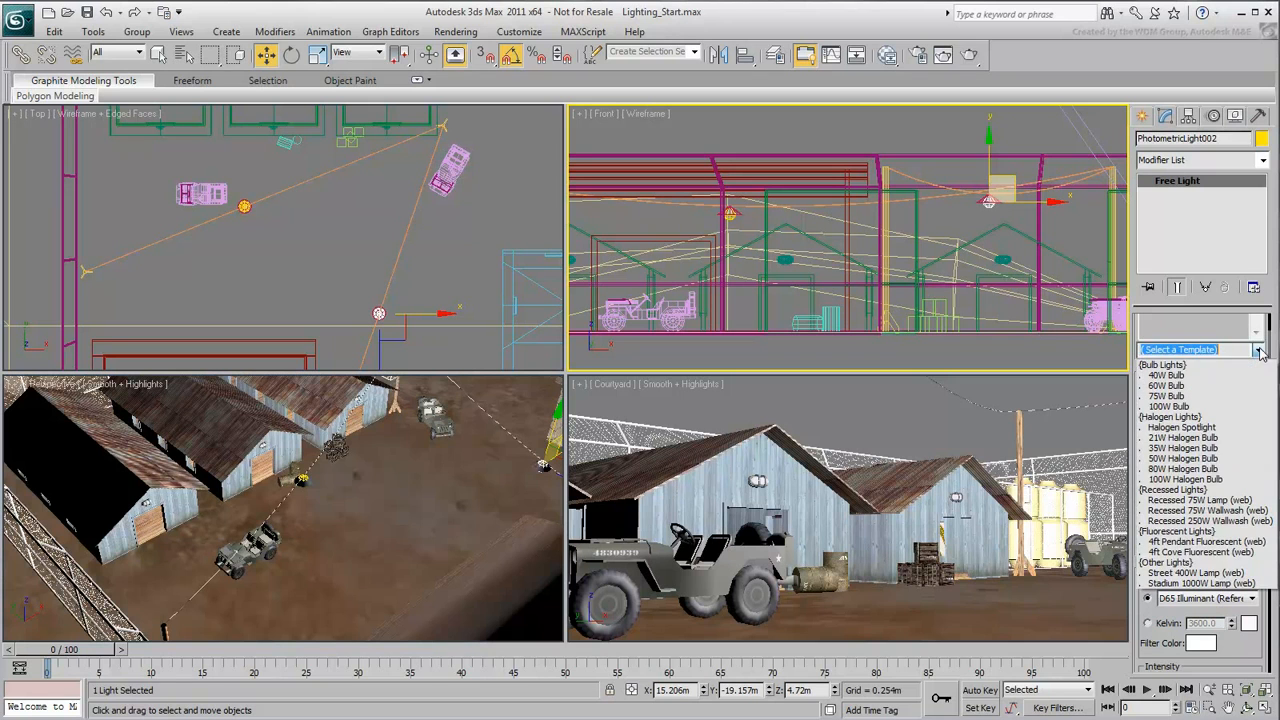
pyautogui.click(1218, 574)
# - Set the light's color to the Incandescent filament lamp preset
pyautogui.scroll(-3, 1252, 555)
pyautogui.moveTo(1252, 555); pyautogui.dragTo(1255, 505)
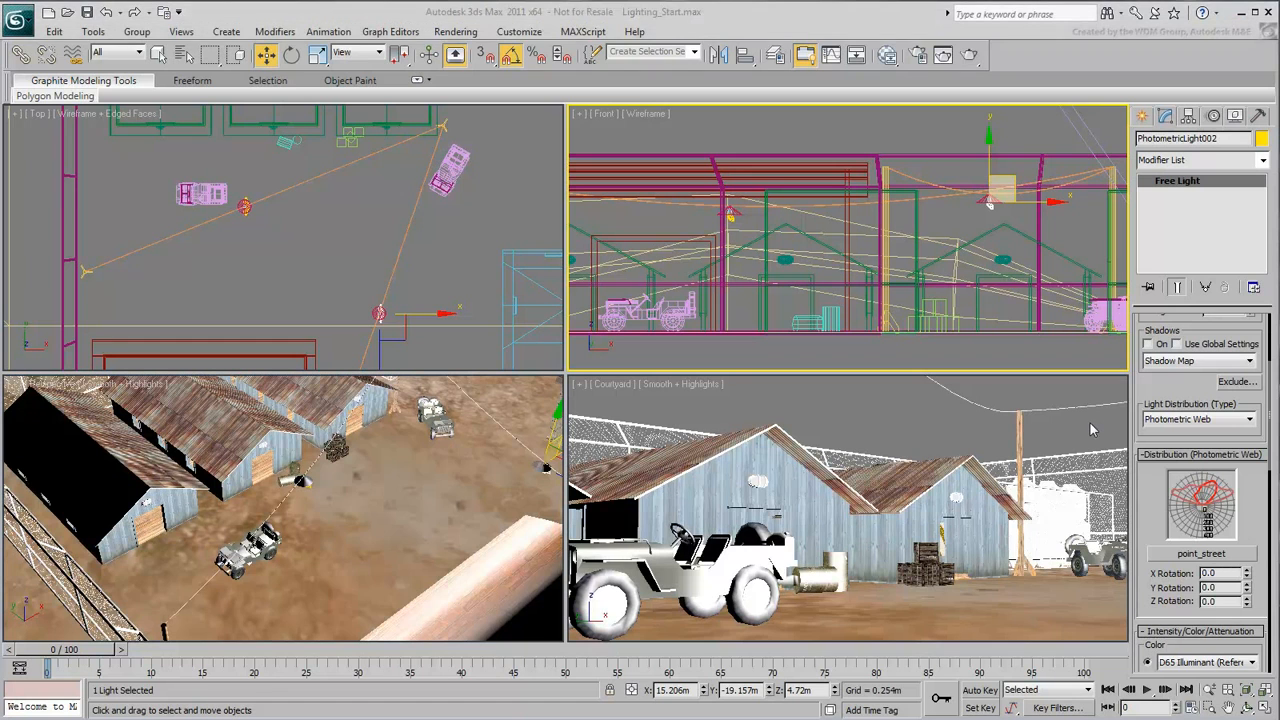
pyautogui.moveTo(1258, 505); pyautogui.dragTo(1270, 298)
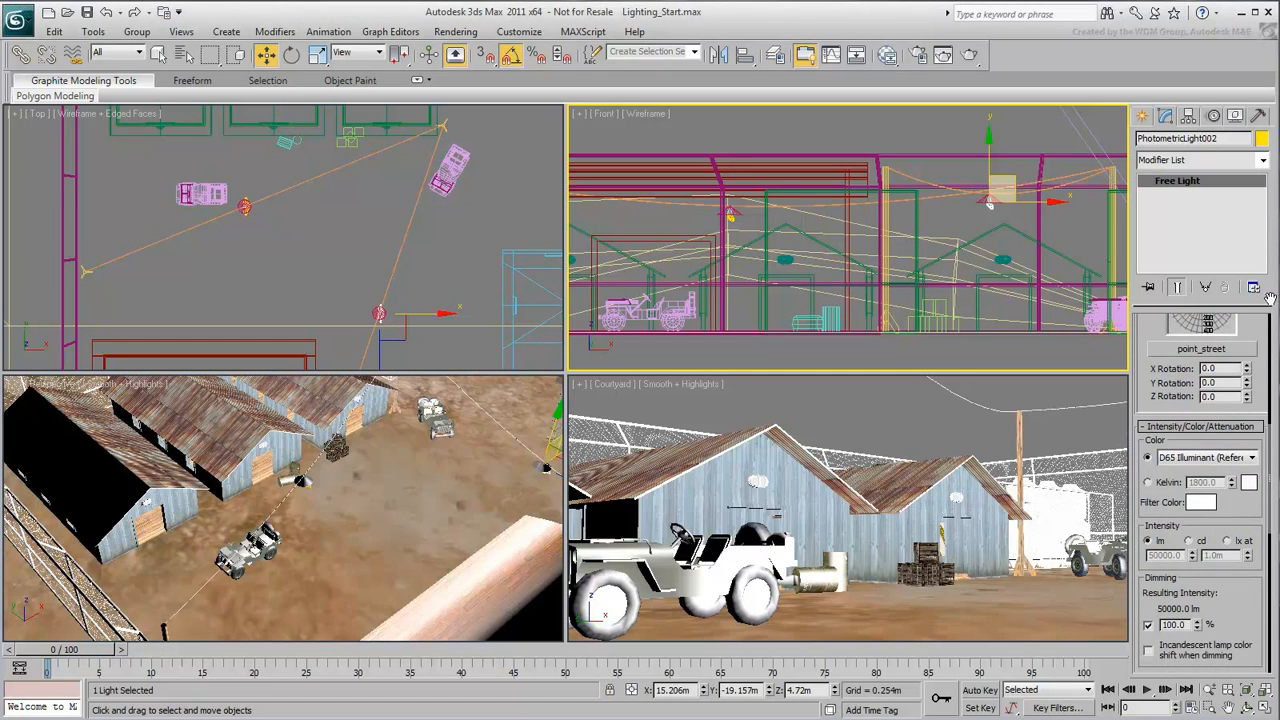
pyautogui.click(1251, 458)
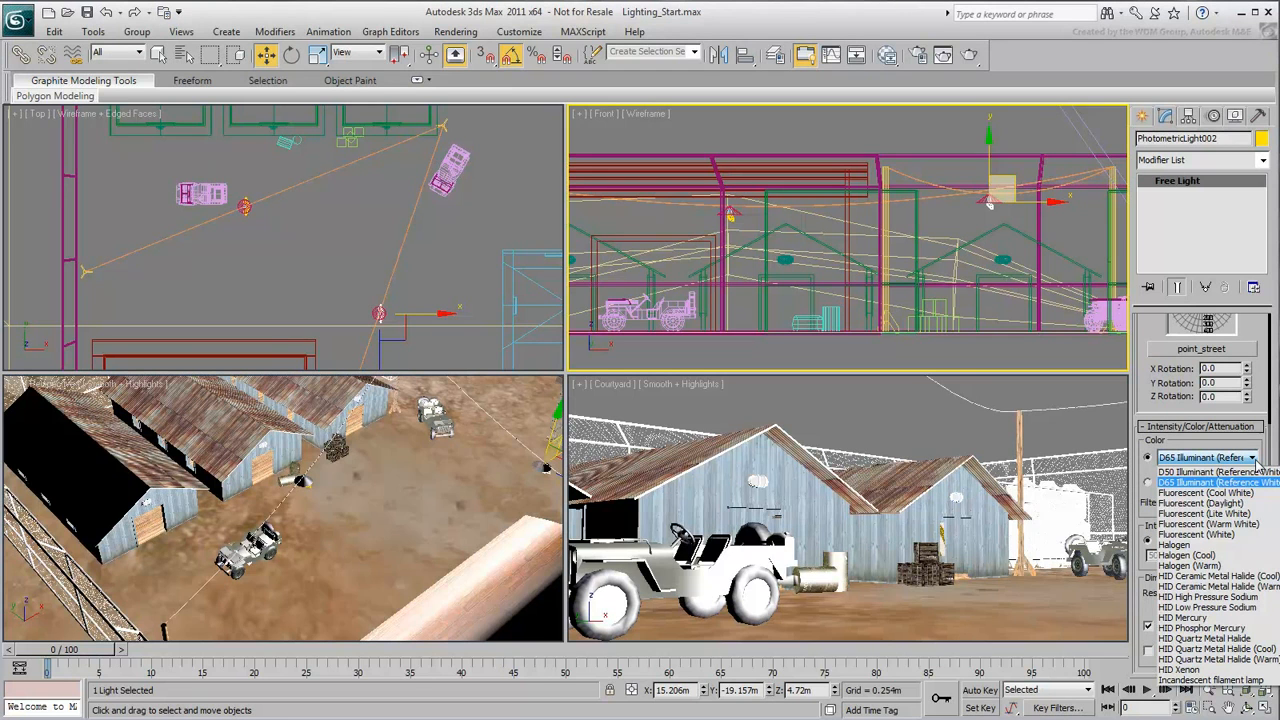
pyautogui.click(1236, 683)
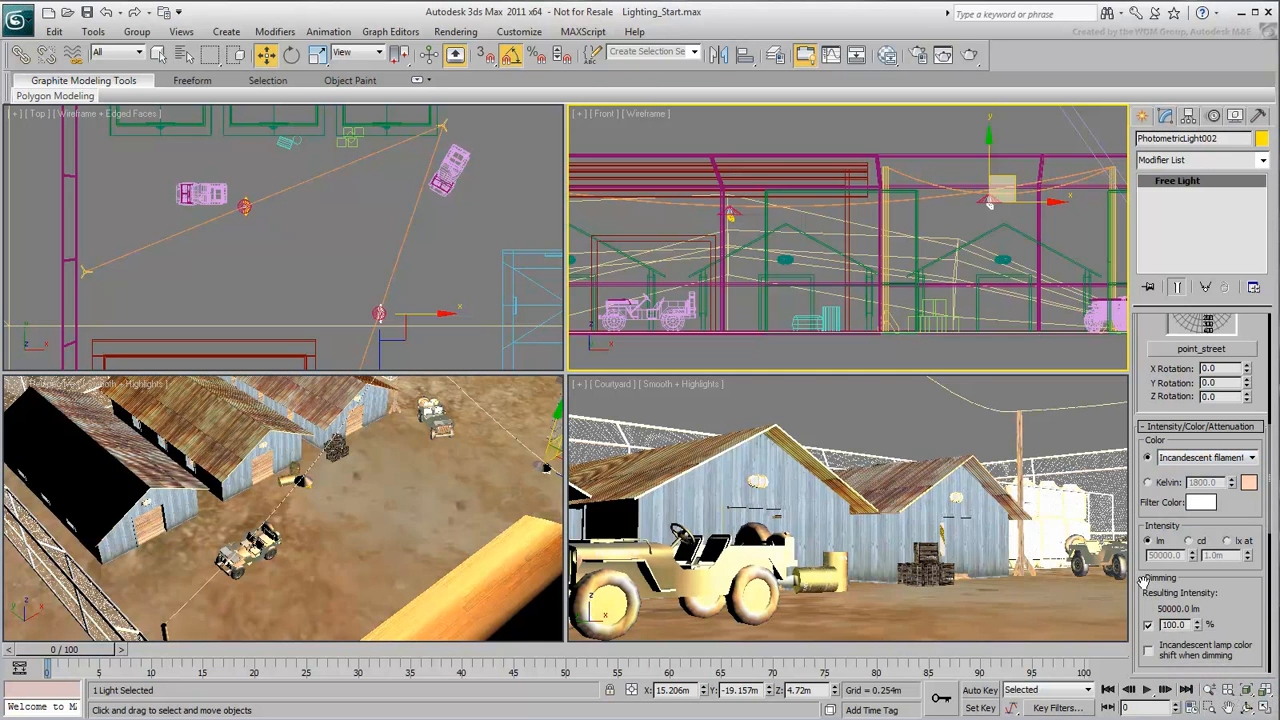
# - Try a Kelvin color temperature of up to 20000 for the light, and return its color to the Incandescent filament lamp preset
pyautogui.click(1148, 483)
pyautogui.moveTo(1233, 512)
pyautogui.mouseDown()
pyautogui.moveTo(1234, 567)
pyautogui.moveTo(1245, 102)
pyautogui.moveTo(1257, 70)
pyautogui.mouseUp()
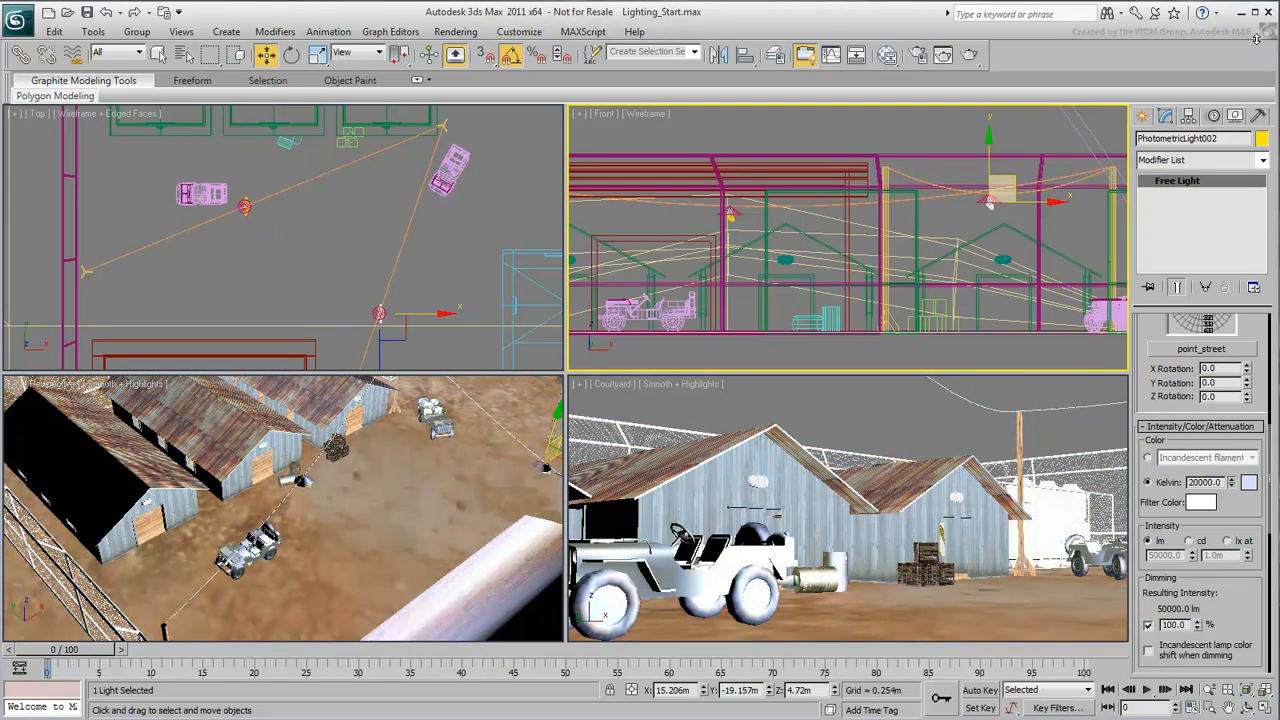
pyautogui.rightClick(1256, 39)
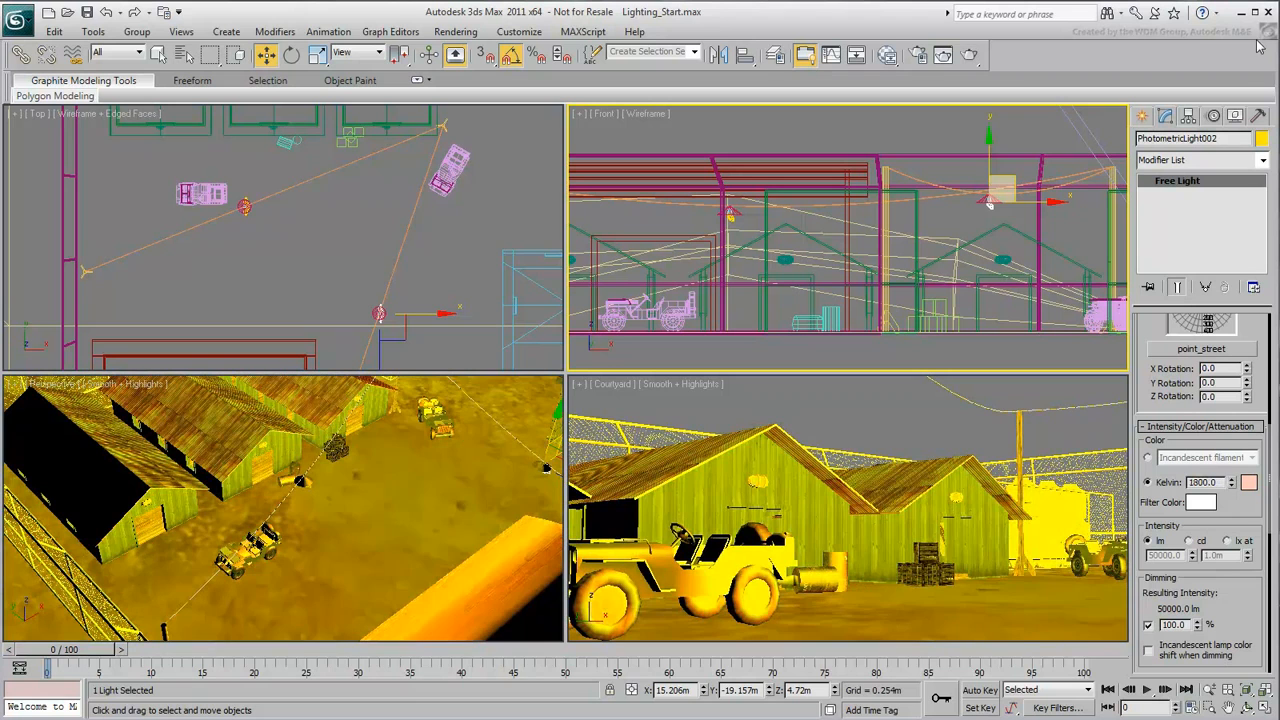
pyautogui.click(1147, 458)
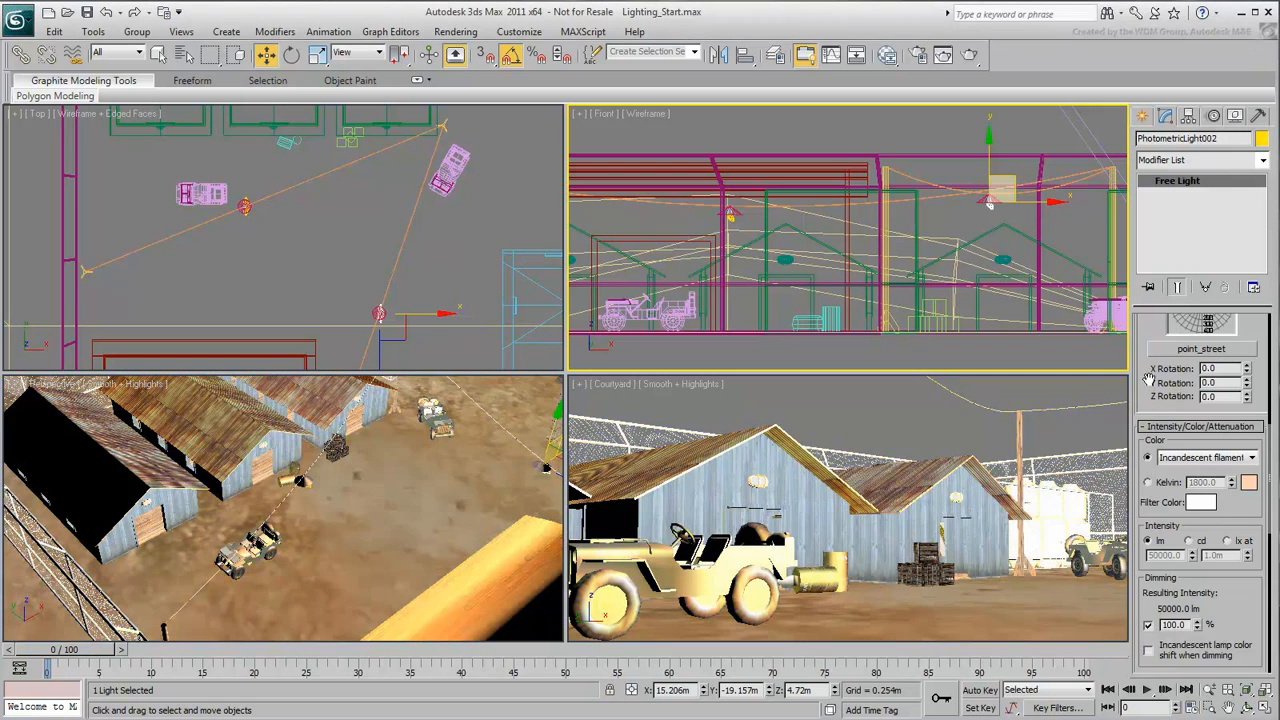
# - Turn on the light's shadows with the Ray Traced Shadows type, and render the Courtyard view
pyautogui.scroll(5, 1150, 600)
pyautogui.click(1148, 489)
pyautogui.click(1166, 507)
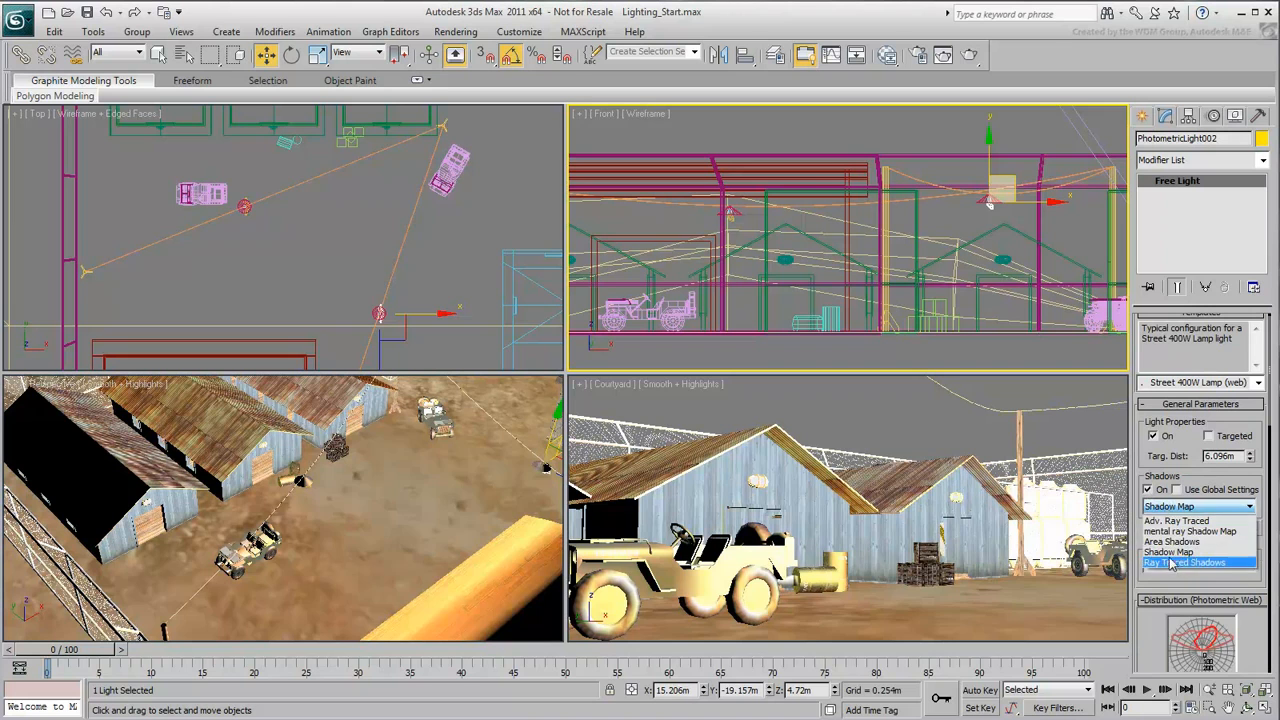
pyautogui.click(1175, 562)
pyautogui.rightClick(983, 443)
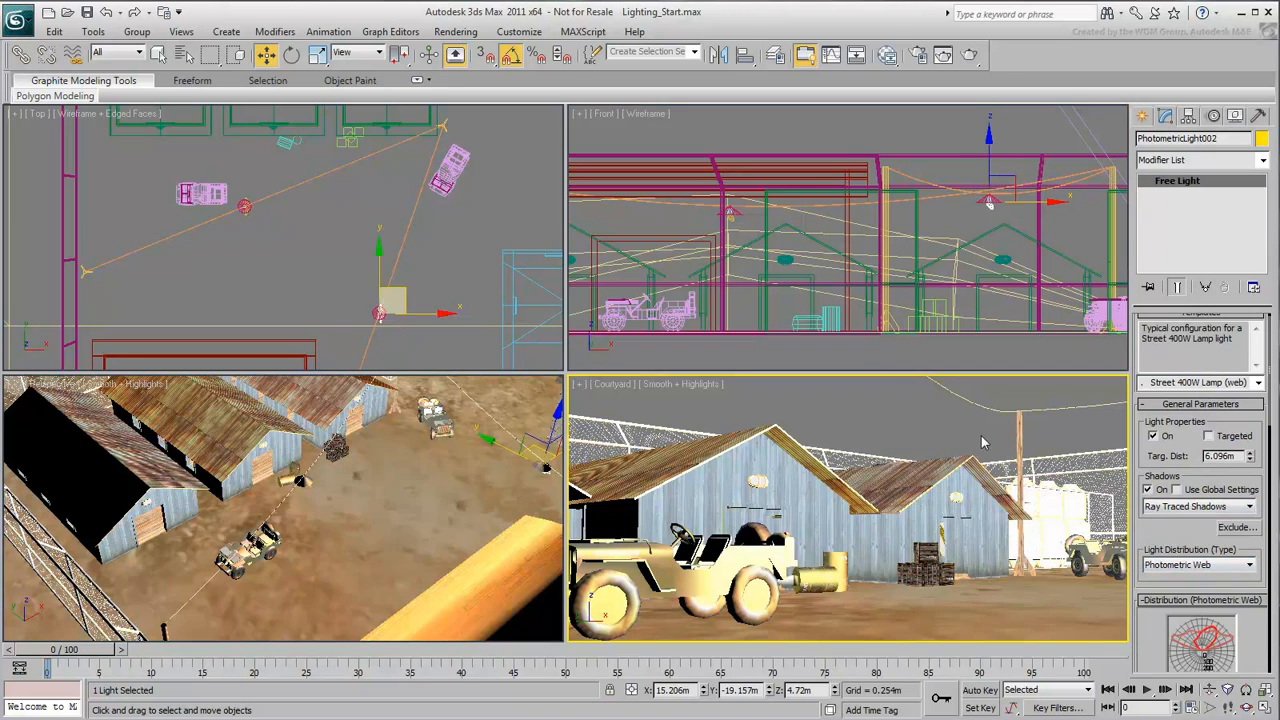
pyautogui.click(969, 54)
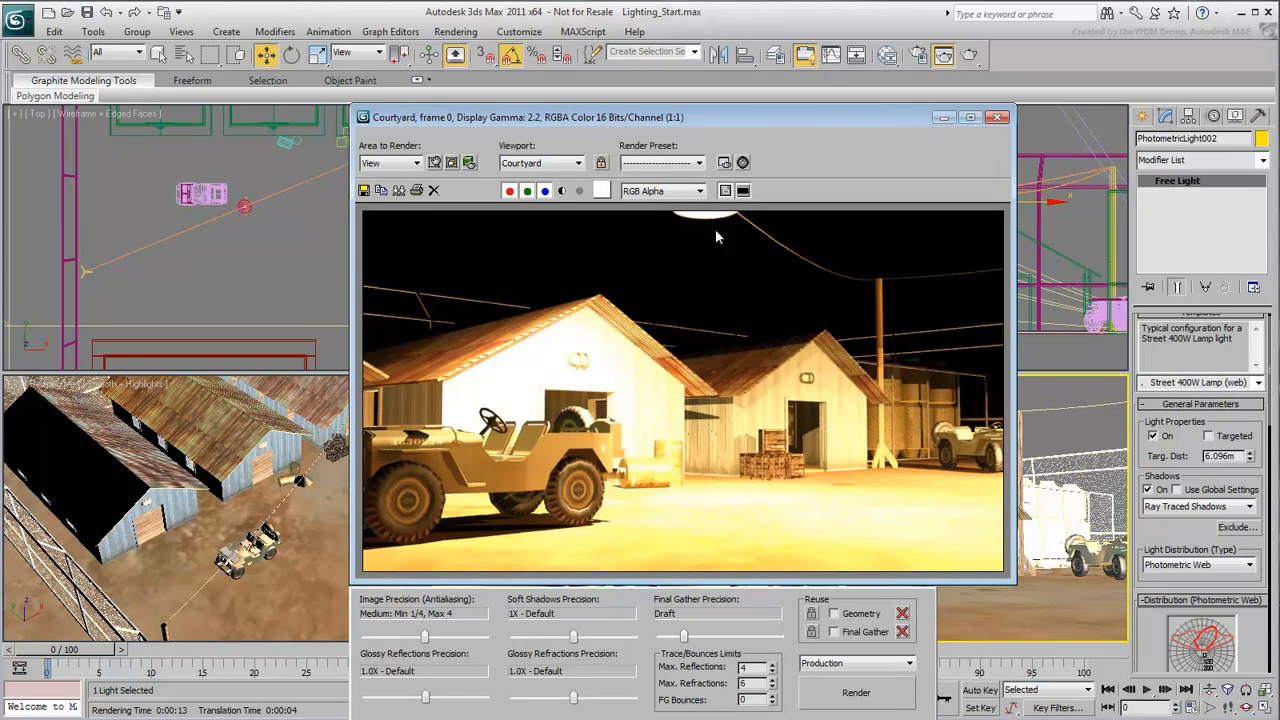
# - Generate an exposure preview and raise the mr Photographic Exposure Control's Exposure Value (EV) to 6.0
pyautogui.click(743, 163)
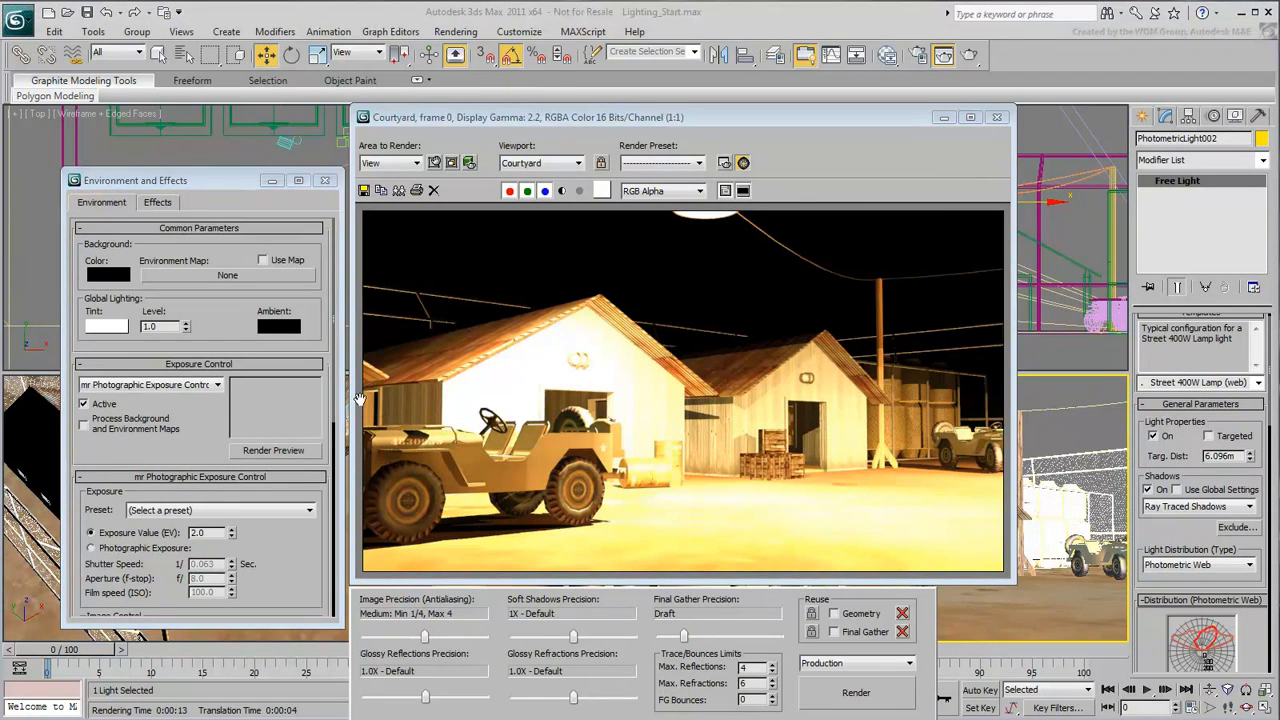
pyautogui.click(273, 450)
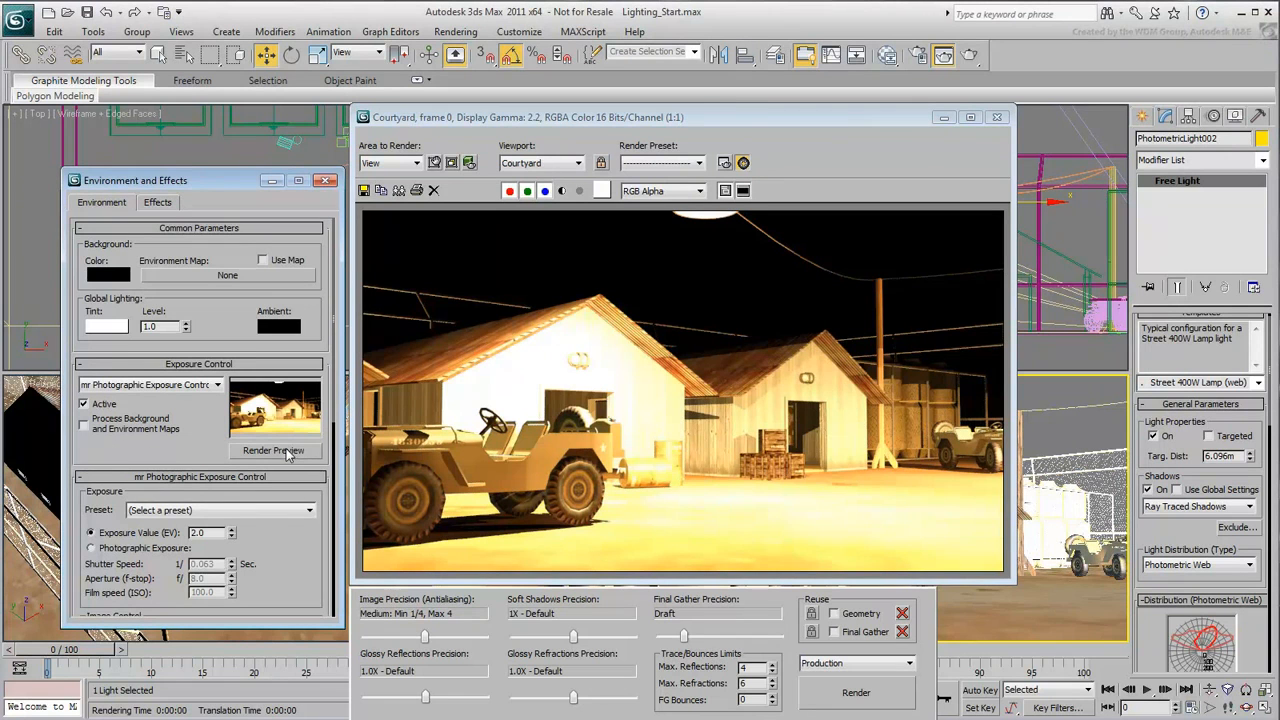
pyautogui.click(231, 530)
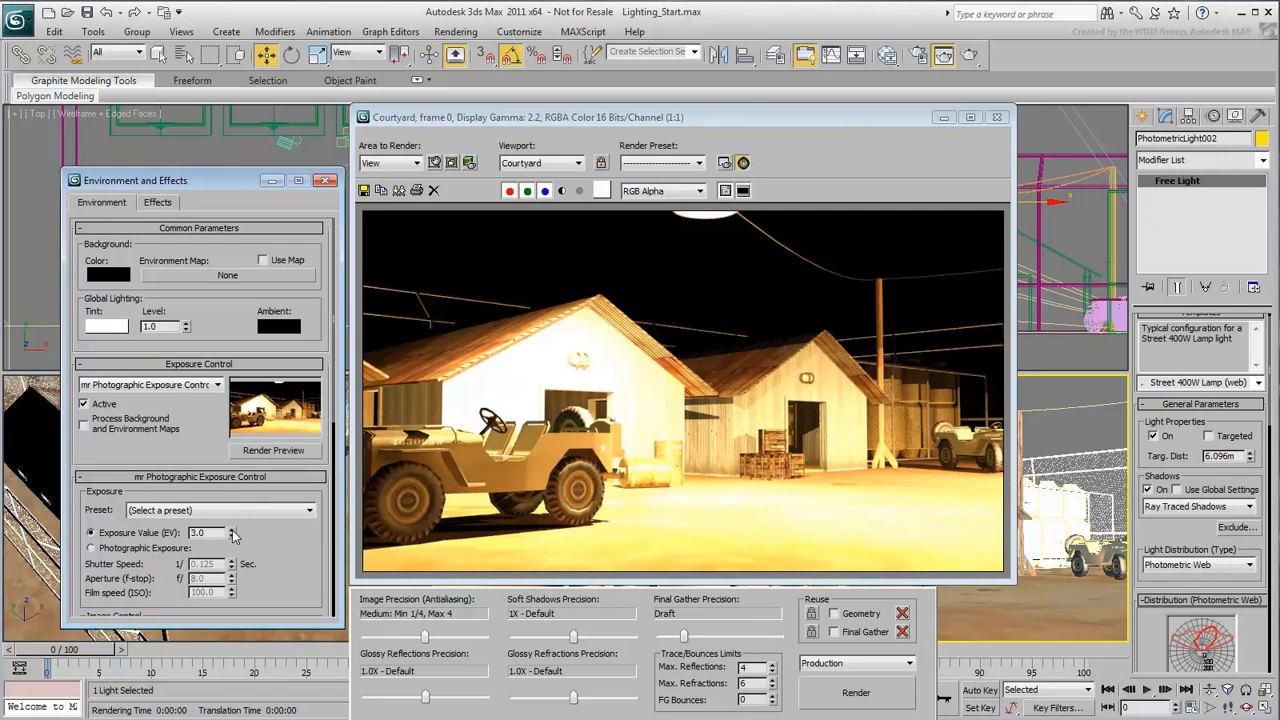
pyautogui.click(231, 530)
pyautogui.click(231, 530)
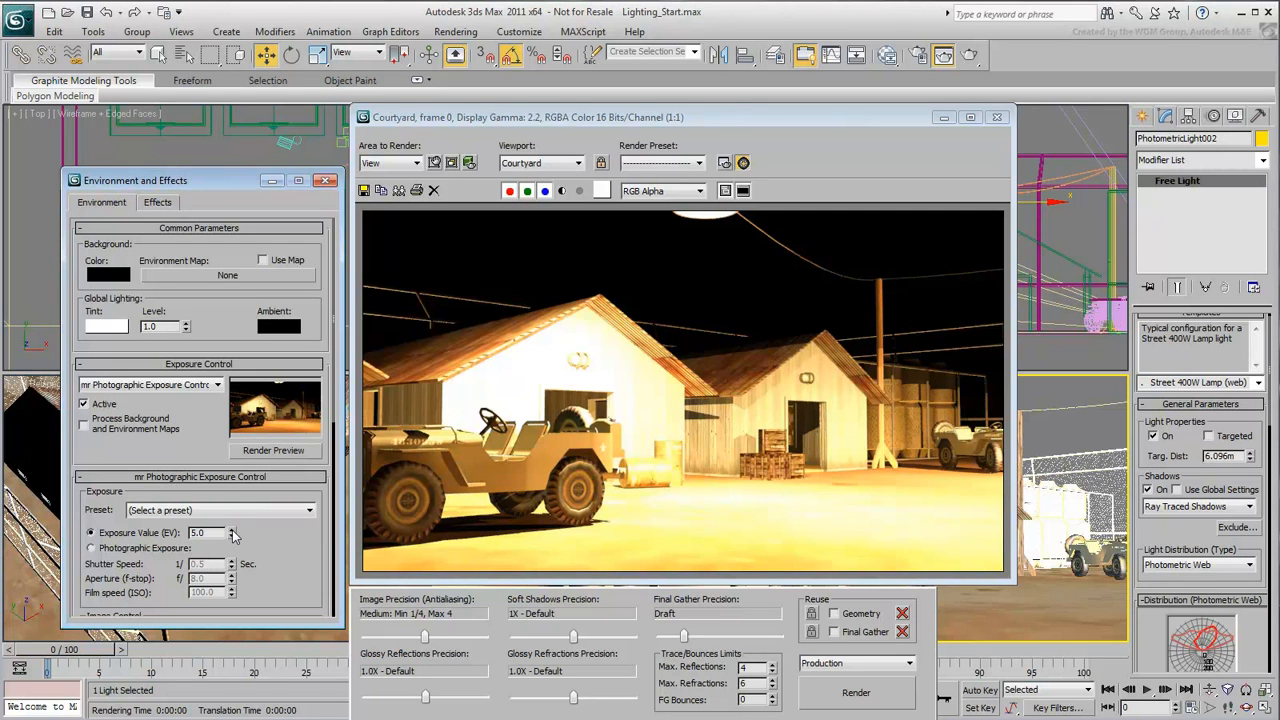
pyautogui.click(231, 530)
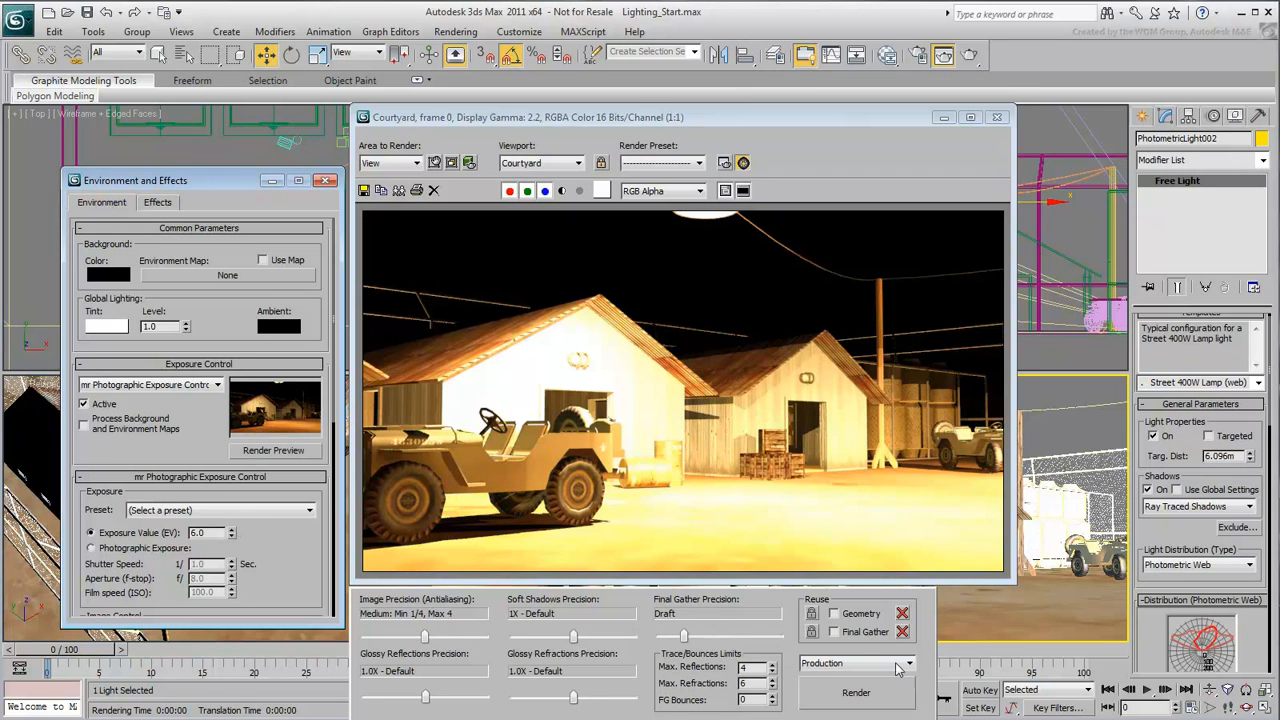
# - Render the Courtyard view again with the new exposure, and close the rendered frame and the environment settings
pyautogui.click(858, 697)
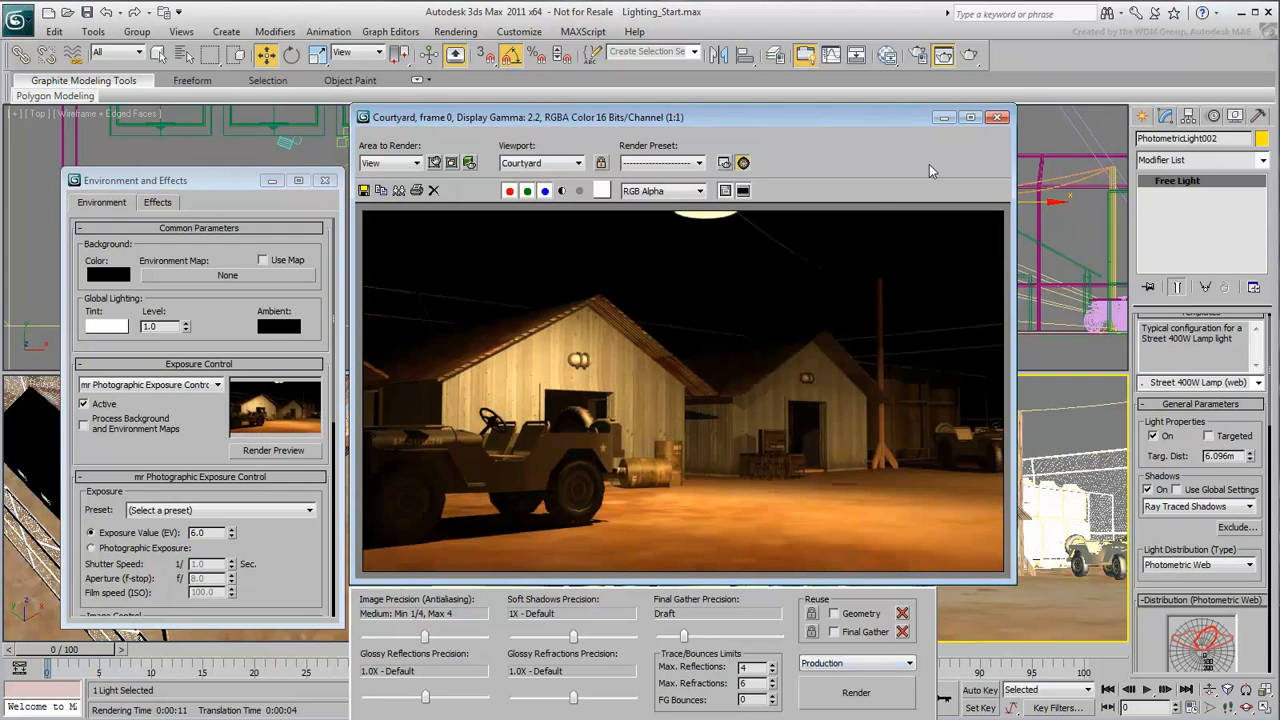
pyautogui.click(997, 118)
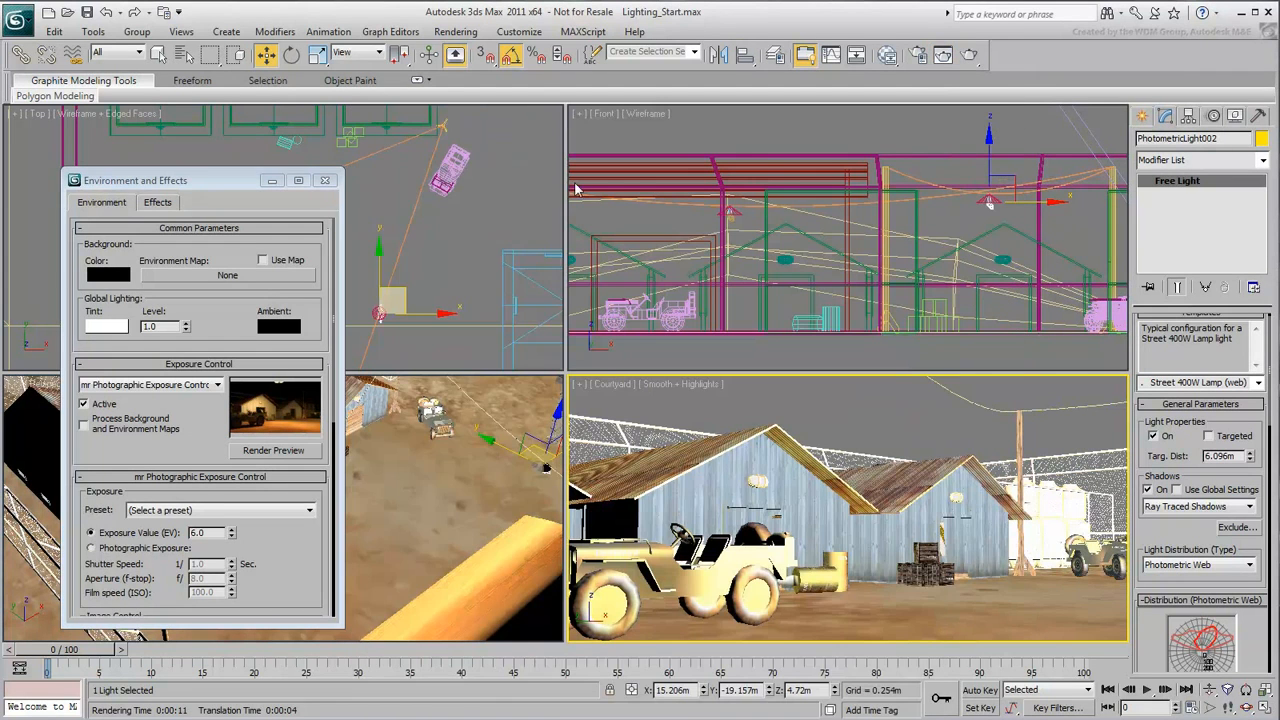
pyautogui.click(324, 180)
# - Create a photometric free light in the Top view just in front of the middle building's wall lamp
pyautogui.scroll(10, 280, 286)
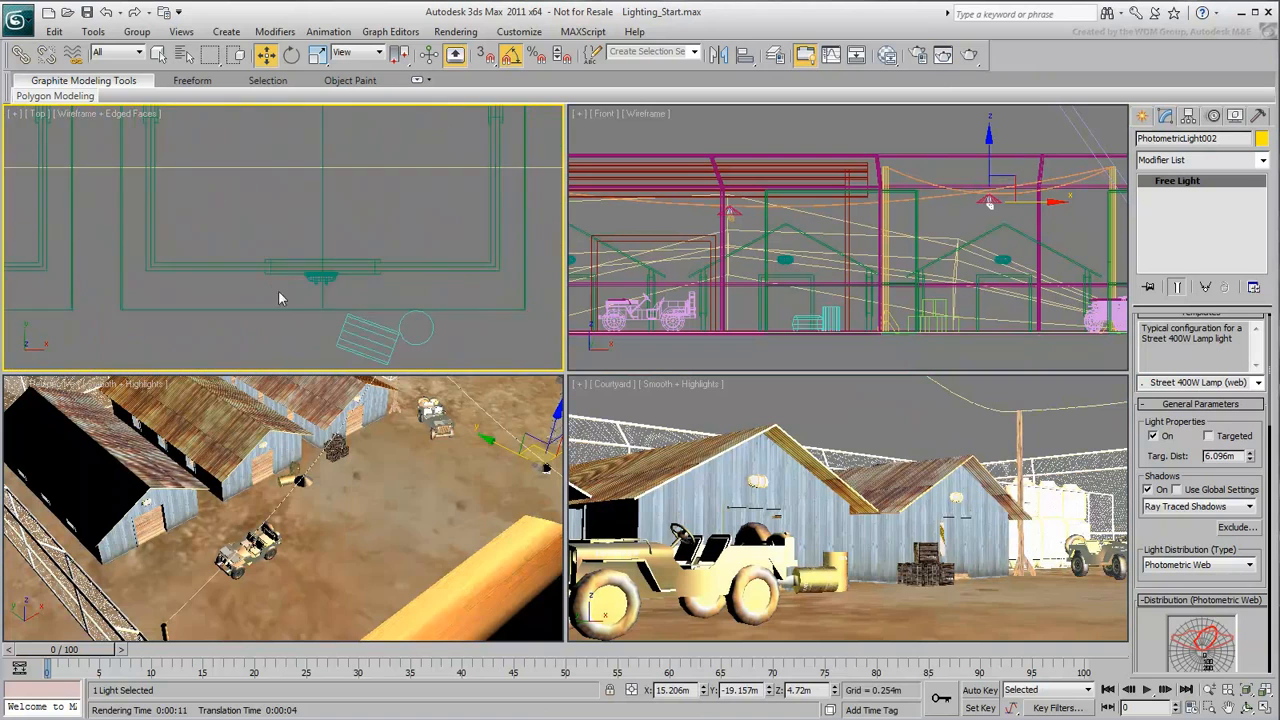
pyautogui.moveTo(307, 242); pyautogui.dragTo(268, 339, button='middle')
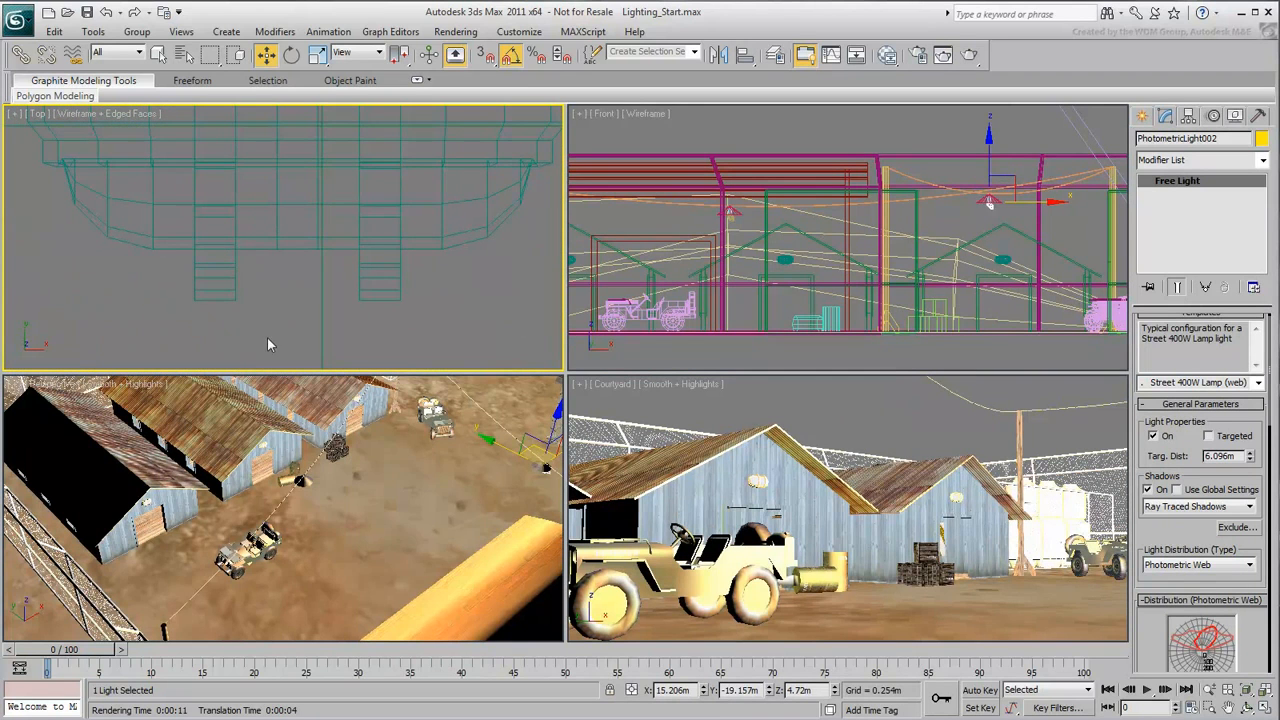
pyautogui.click(1141, 117)
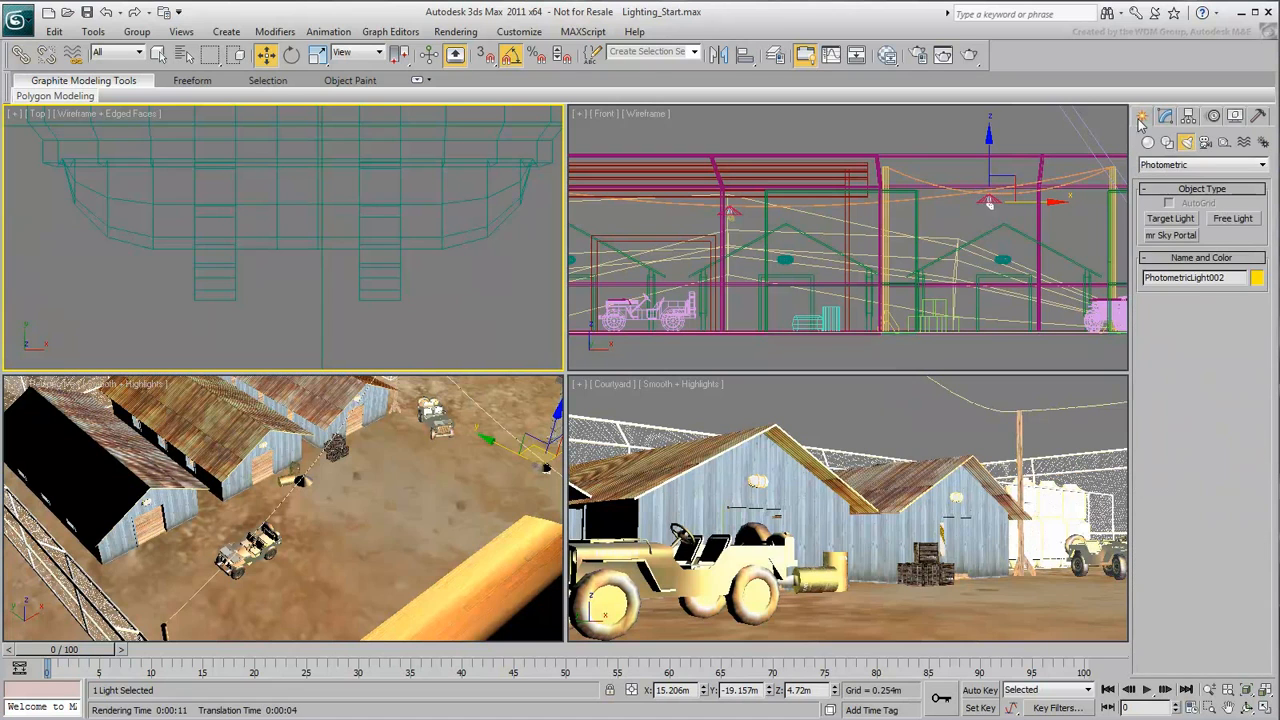
pyautogui.click(1231, 219)
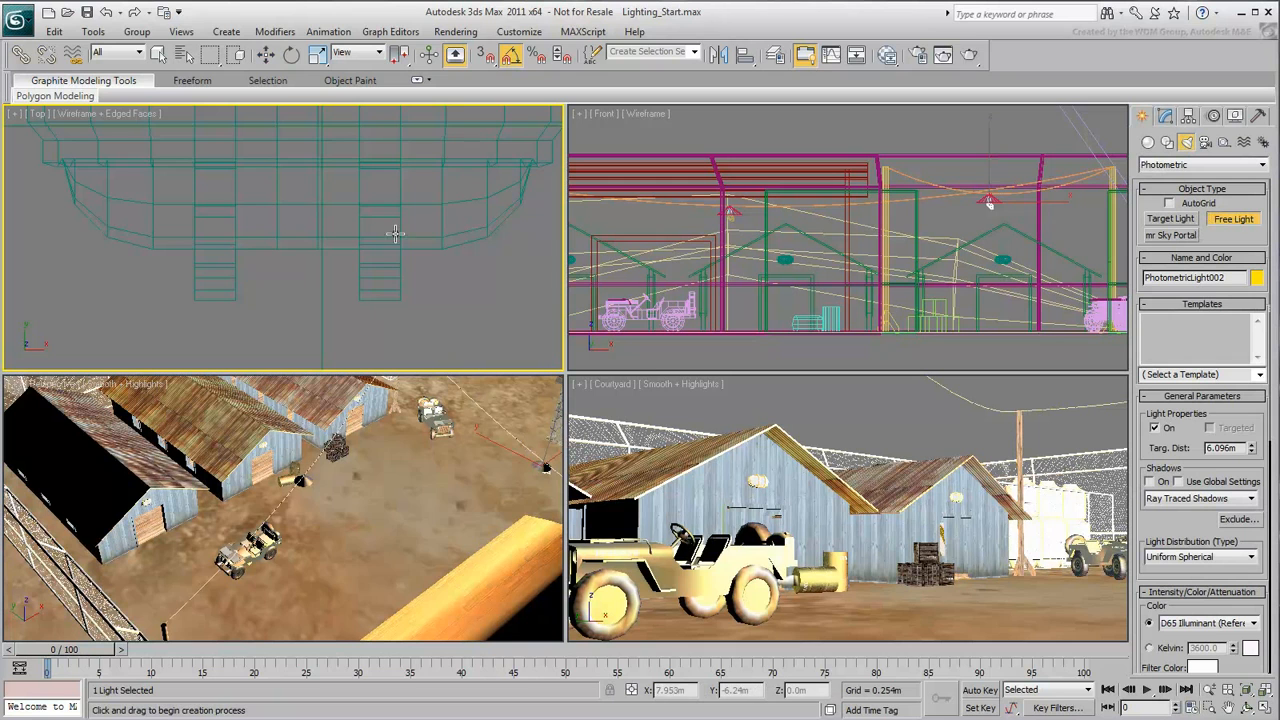
pyautogui.click(294, 283)
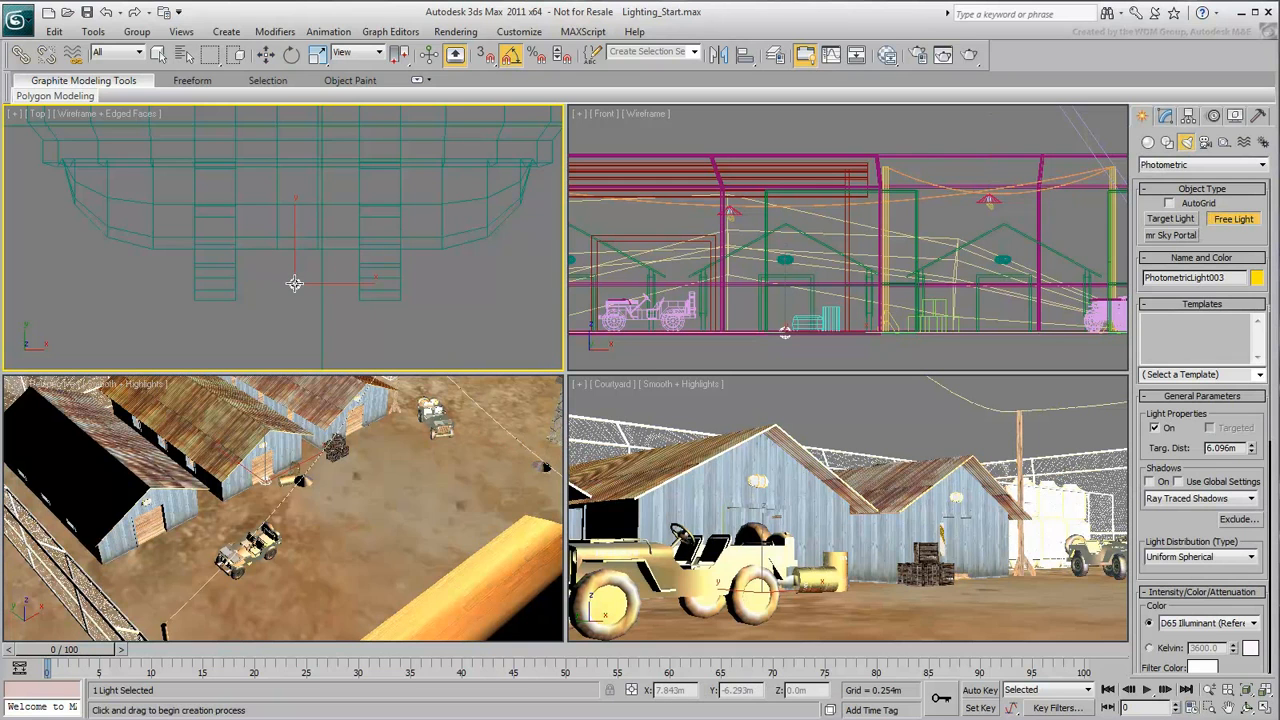
# - Raise the new free light in the Front view to a height of about 2.64 m, level with the wall lamp
pyautogui.rightClick(790, 294)
pyautogui.scroll(3, 795, 295)
pyautogui.press('w')
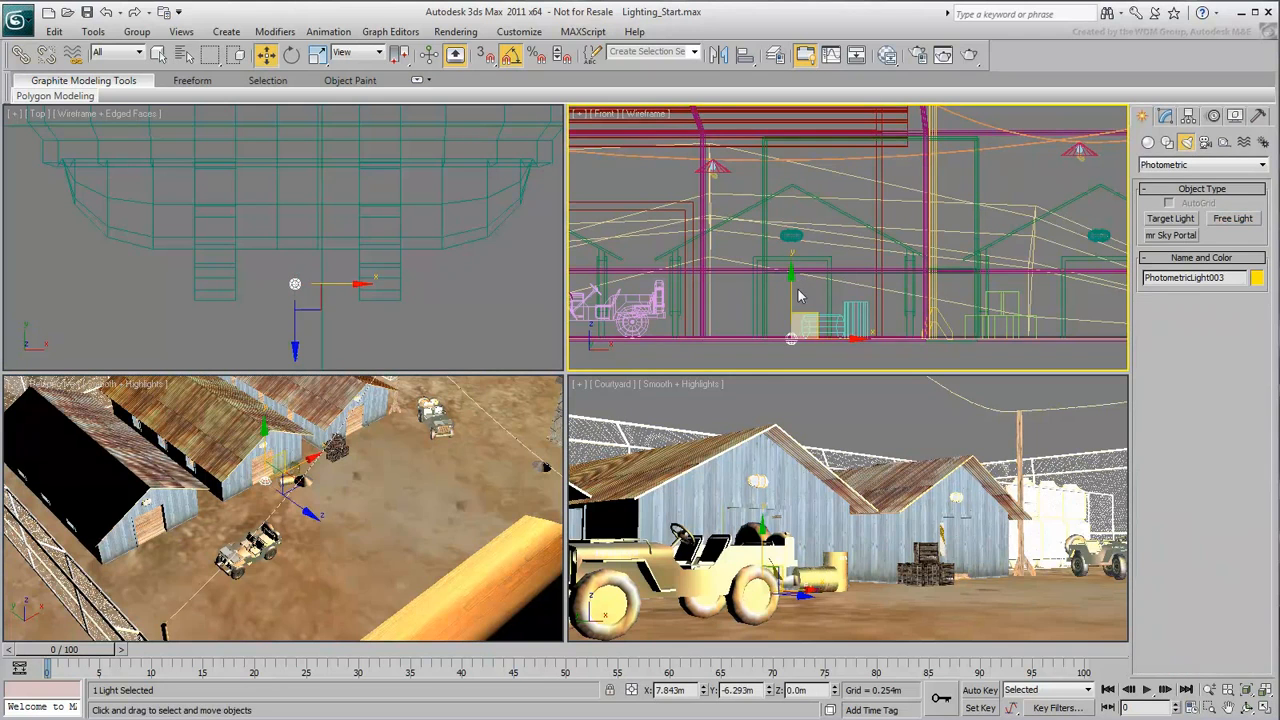
pyautogui.moveTo(790, 297); pyautogui.dragTo(789, 221)
pyautogui.press('z')
pyautogui.moveTo(799, 296); pyautogui.dragTo(792, 245, button='middle')
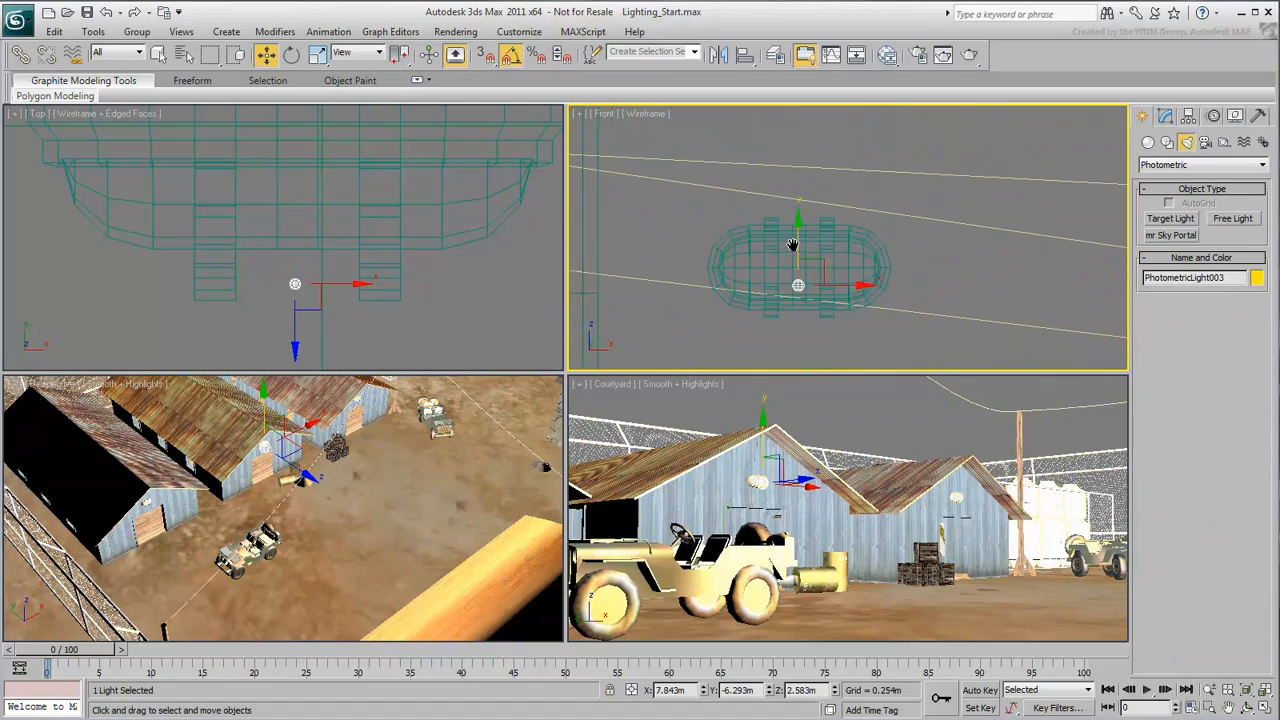
pyautogui.moveTo(797, 247); pyautogui.dragTo(797, 229)
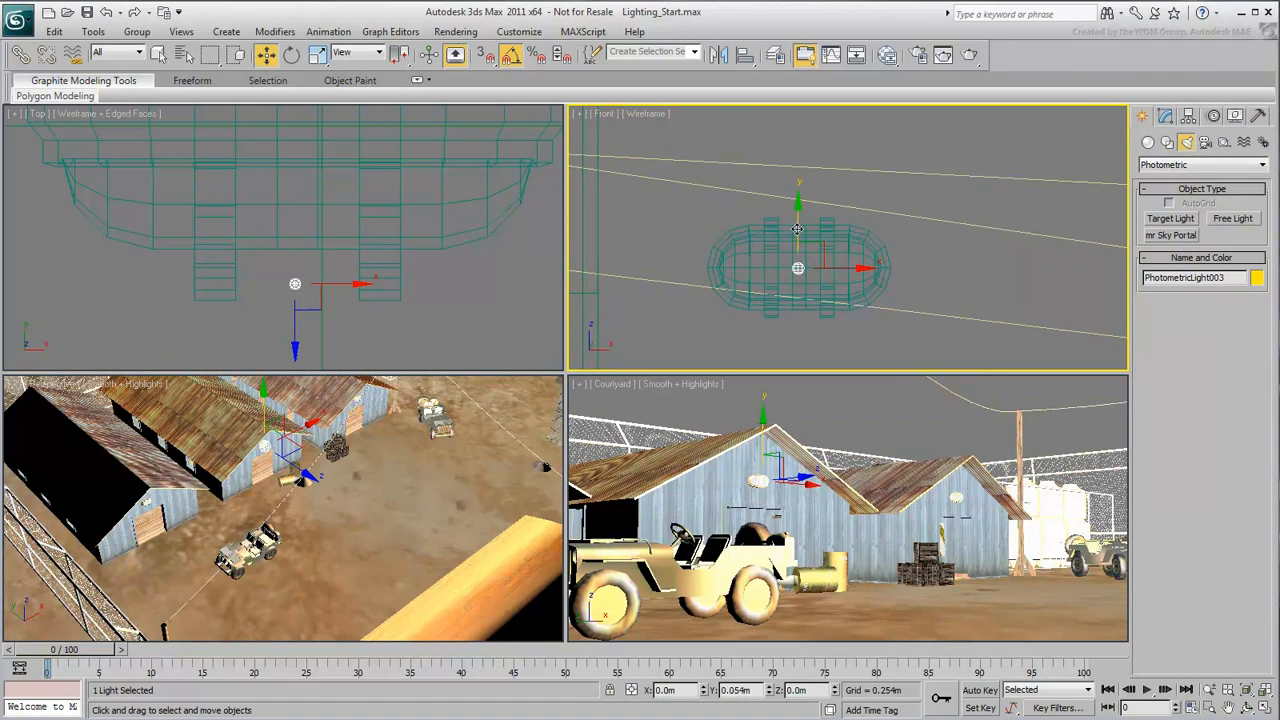
# - Apply the 100W Bulb template to the wall lamp's free light
pyautogui.scroll(-8, 846, 234)
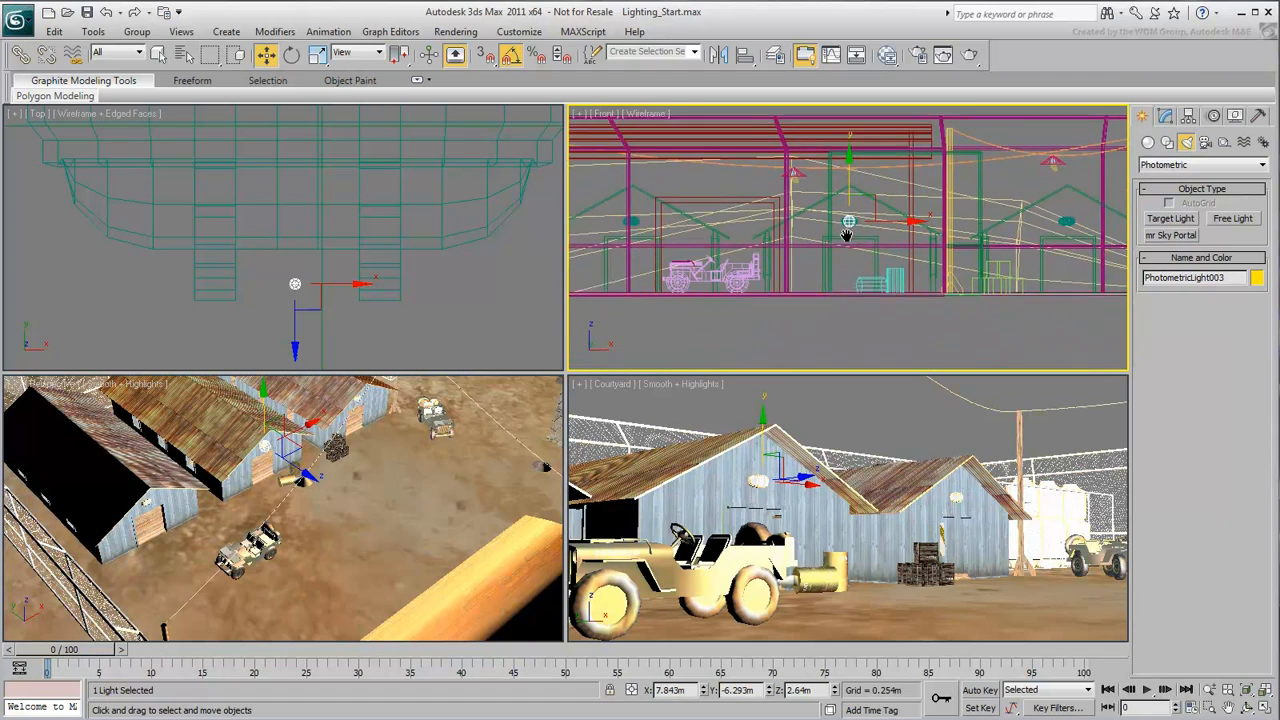
pyautogui.moveTo(846, 234); pyautogui.dragTo(820, 236, button='middle')
pyautogui.rightClick(839, 419)
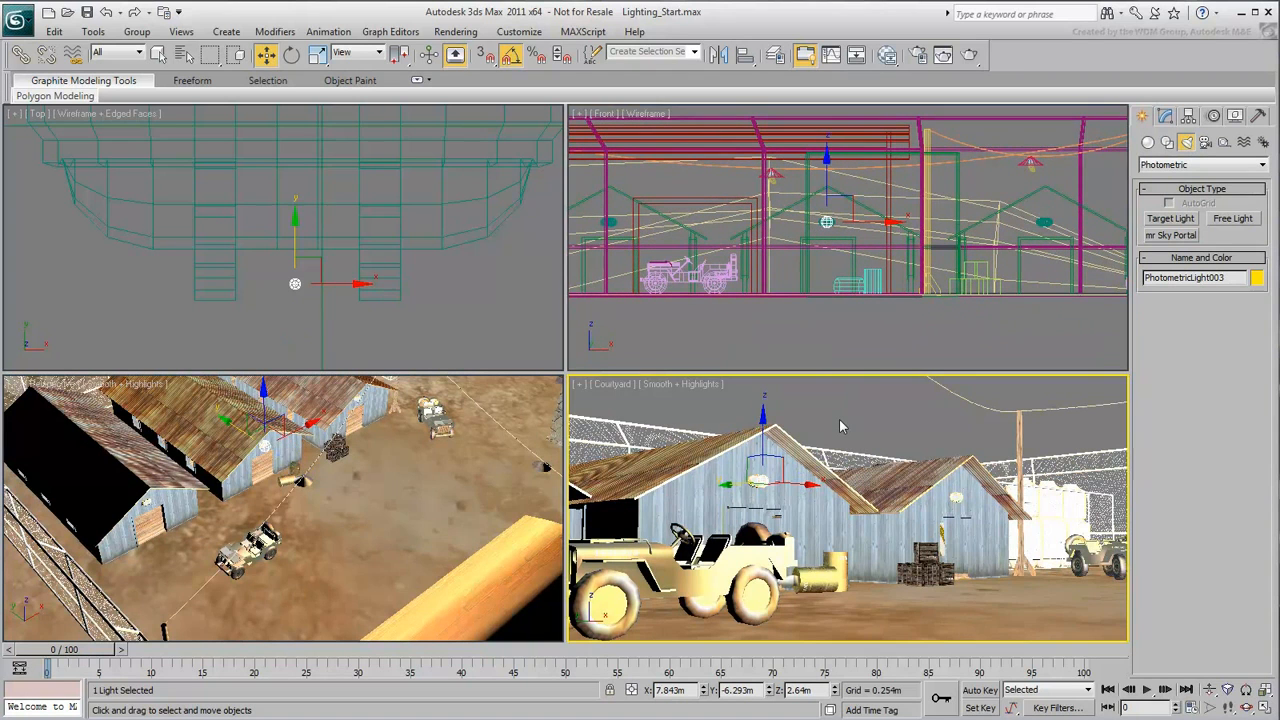
pyautogui.click(1165, 117)
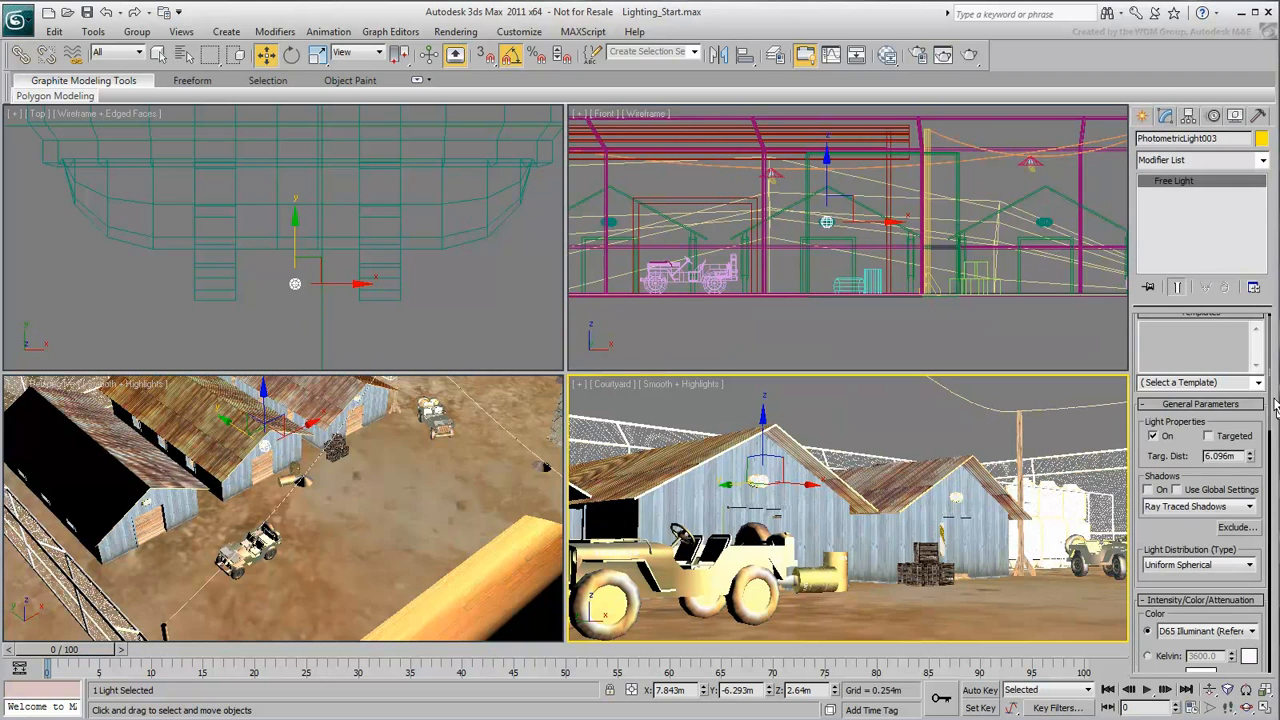
pyautogui.click(1260, 383)
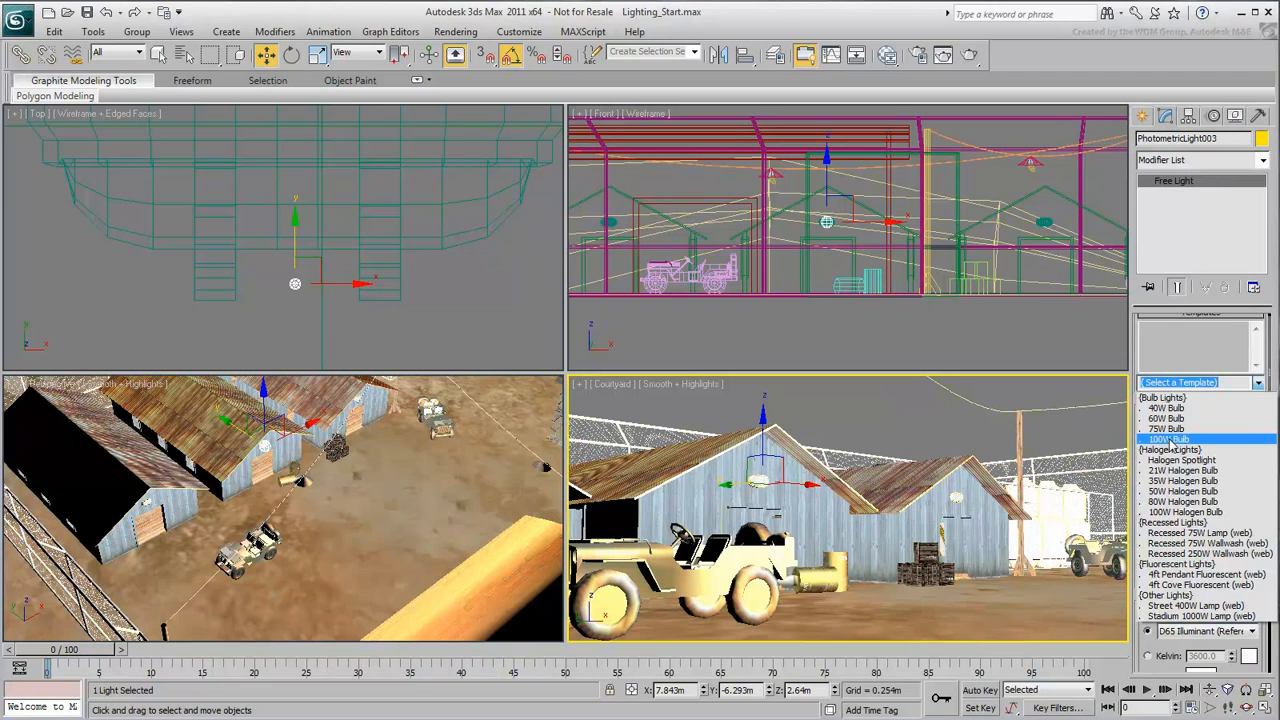
pyautogui.click(1170, 440)
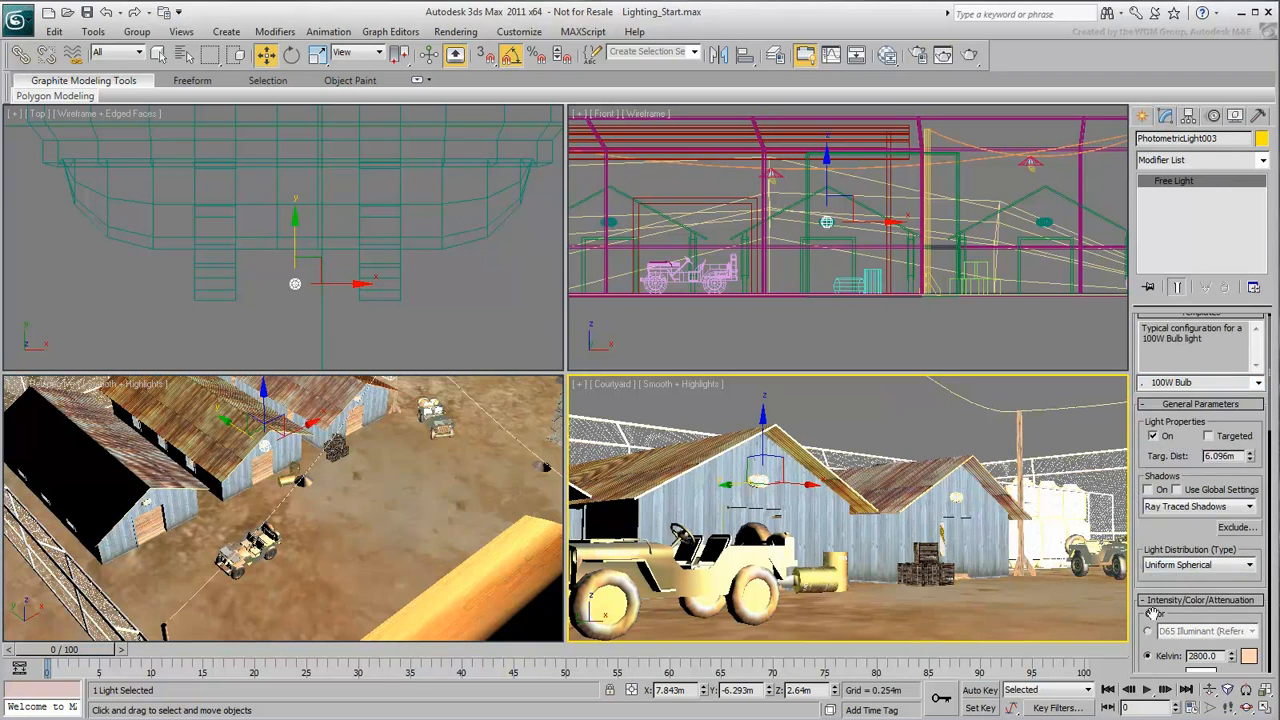
# - Set the wall light's color temperature to 6000 Kelvin
pyautogui.moveTo(1171, 648); pyautogui.dragTo(1174, 548)
pyautogui.write('6000')
pyautogui.press('Return')
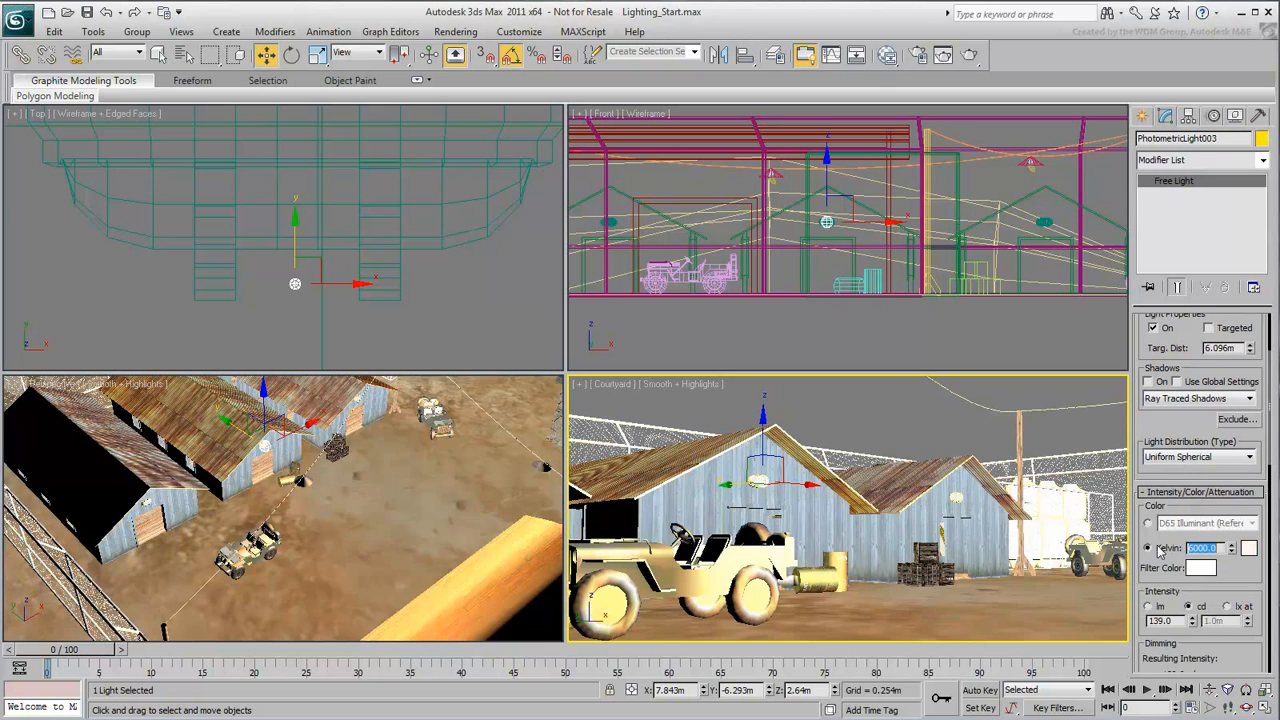
# - Clone the wall light as an instance onto the left building's wall lamp in the Top view, at about X -0.03 m
pyautogui.scroll(-5, 246, 278)
pyautogui.moveTo(246, 278); pyautogui.dragTo(378, 279, button='middle')
pyautogui.scroll(-3, 237, 234)
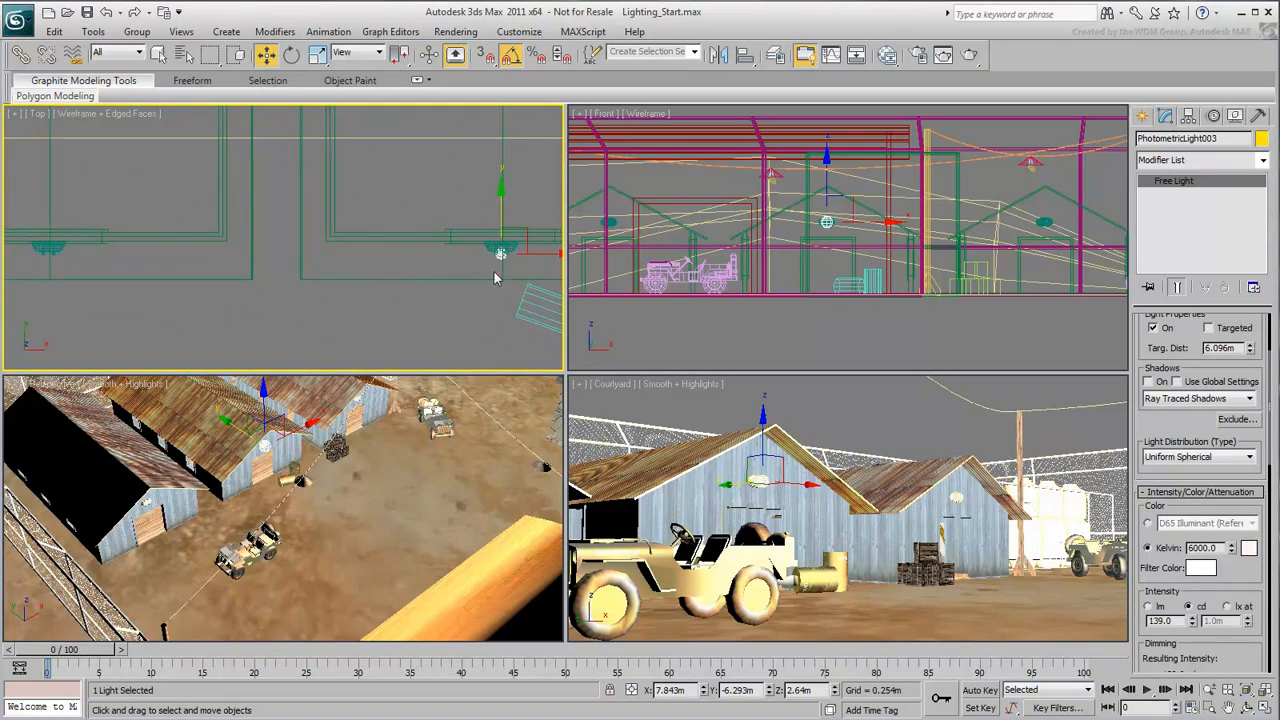
pyautogui.click(530, 252)
pyautogui.click(46, 252)
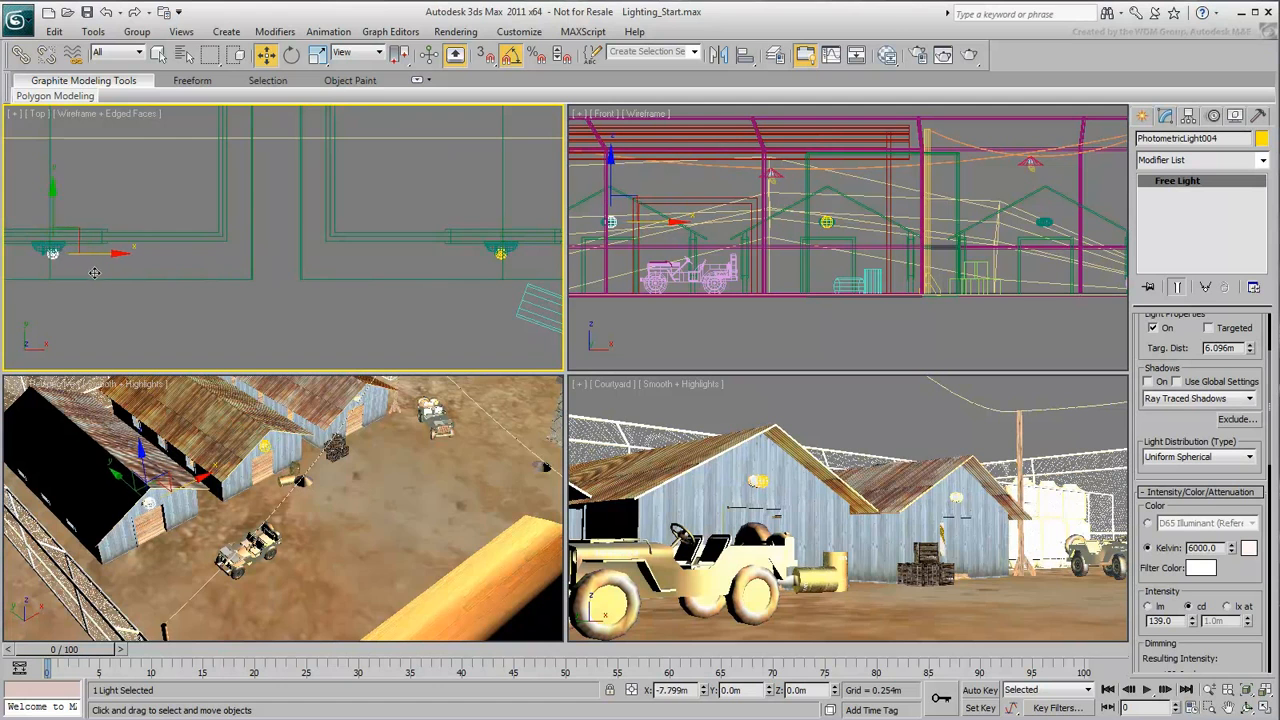
pyautogui.keyDown('shift'); pyautogui.moveTo(89, 272); pyautogui.dragTo(91, 273); pyautogui.keyUp('shift')
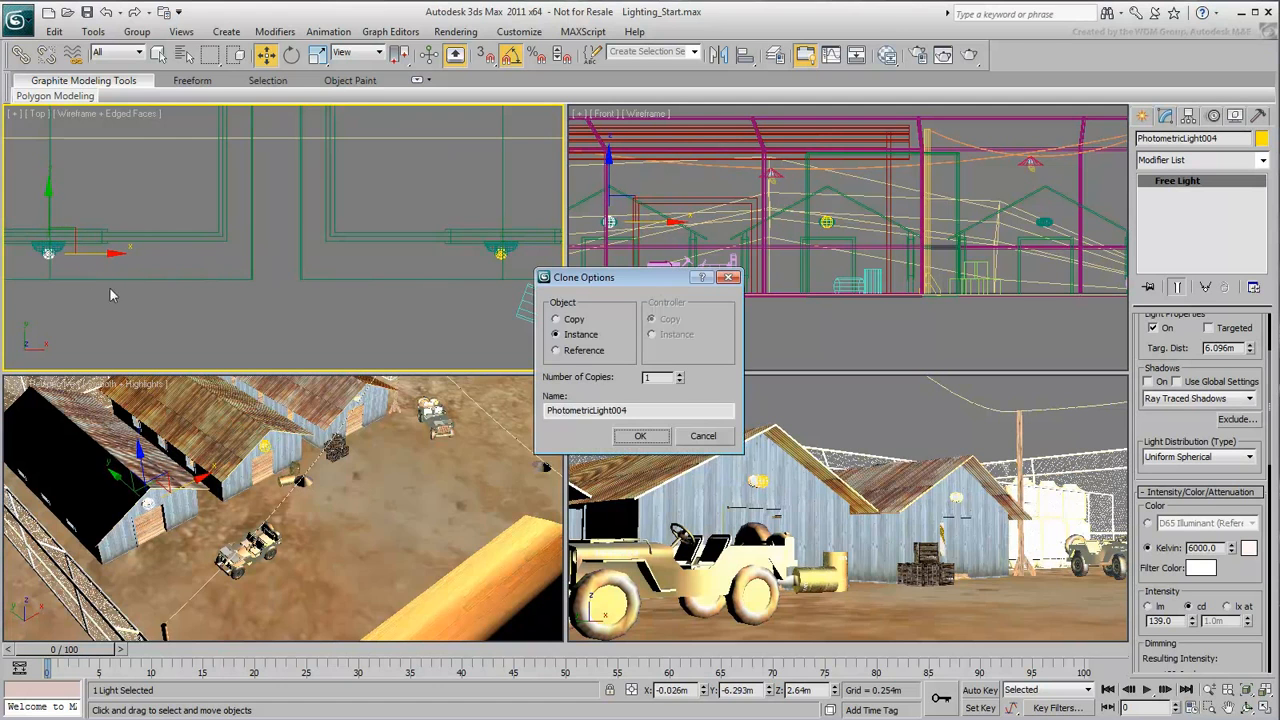
pyautogui.click(642, 437)
# - Clone the wall light as an instance onto the right building's wall lamp in the Top view, at about X 15.7 m
pyautogui.moveTo(441, 272); pyautogui.dragTo(353, 276, button='middle')
pyautogui.scroll(-2, 345, 277)
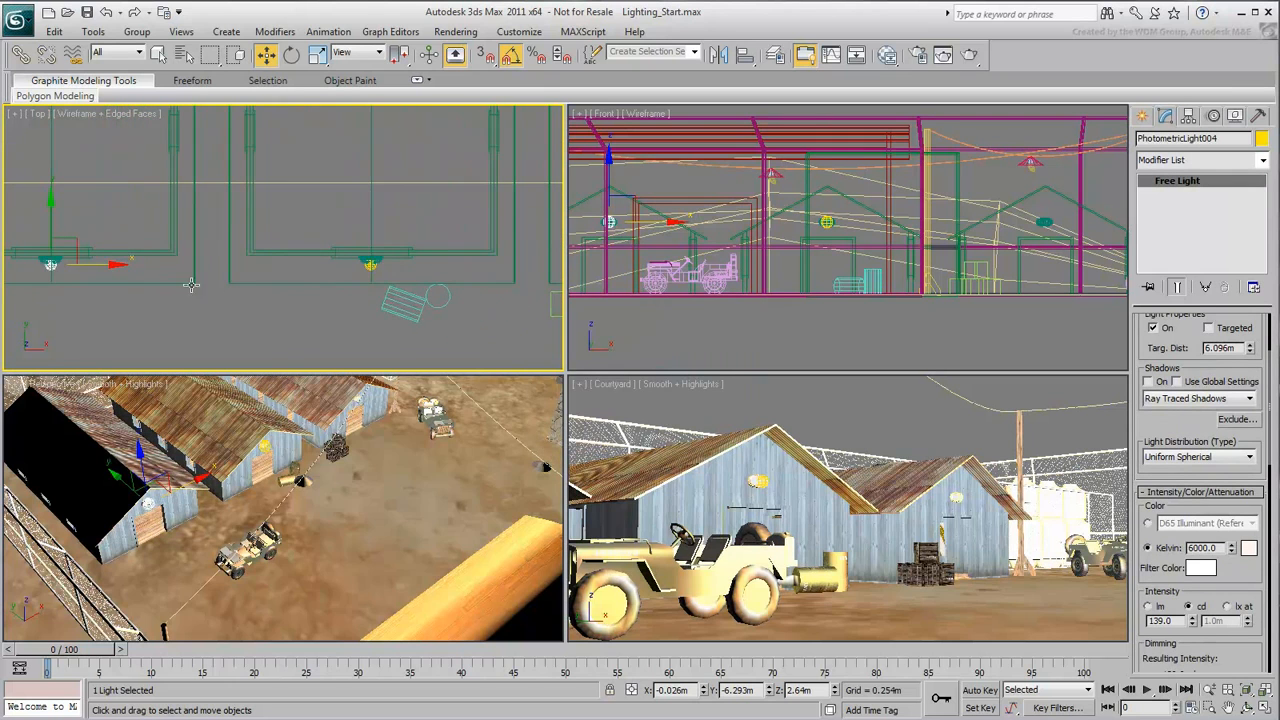
pyautogui.scroll(-2, 140, 290)
pyautogui.keyDown('shift'); pyautogui.moveTo(117, 281); pyautogui.dragTo(436, 280); pyautogui.keyUp('shift')
pyautogui.click(640, 436)
pyautogui.scroll(5, 397, 316)
pyautogui.scroll(2, 397, 316)
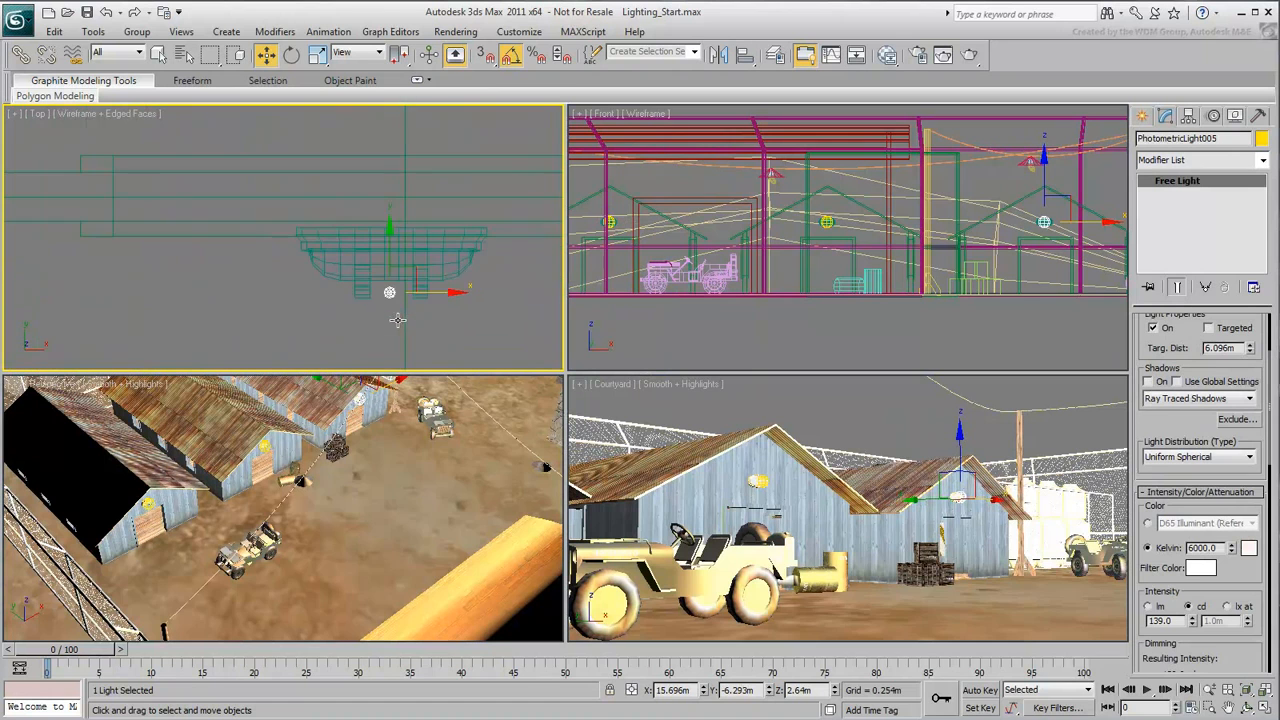
pyautogui.moveTo(431, 293); pyautogui.dragTo(433, 293)
# - Deselect the light, render the Courtyard view with the three wall lights, and close the rendered frame
pyautogui.click(897, 417)
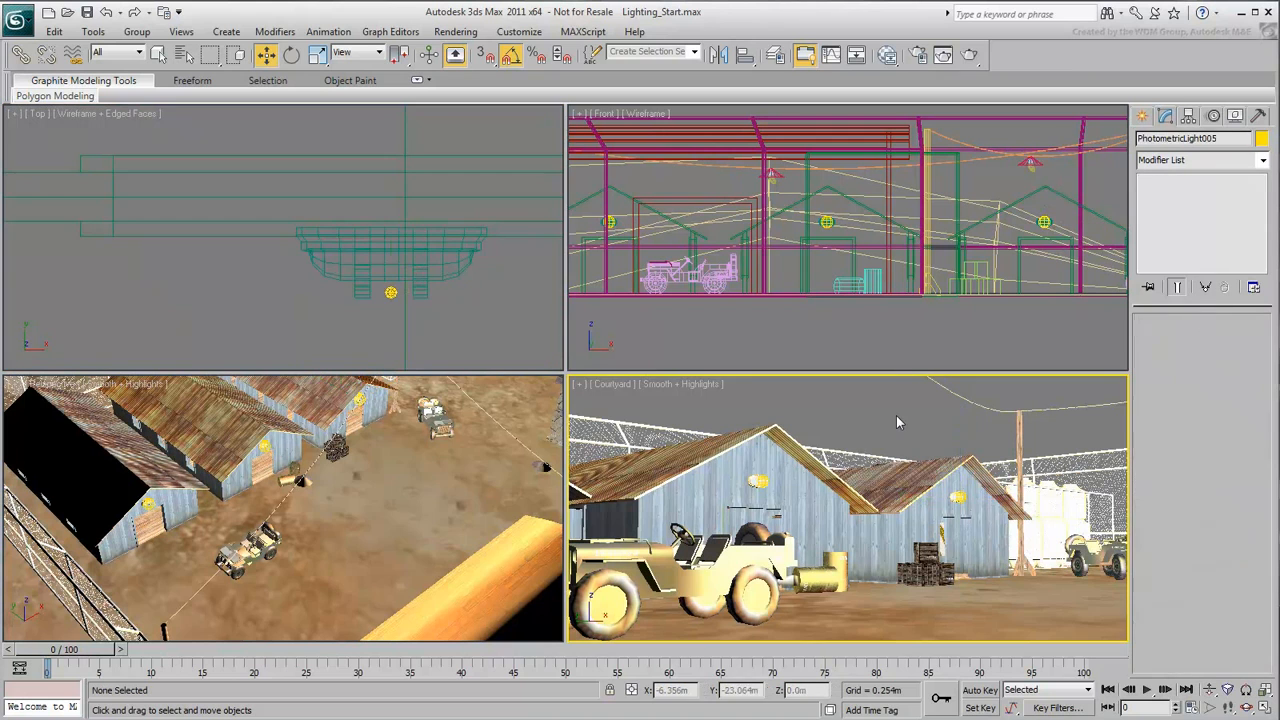
pyautogui.click(970, 56)
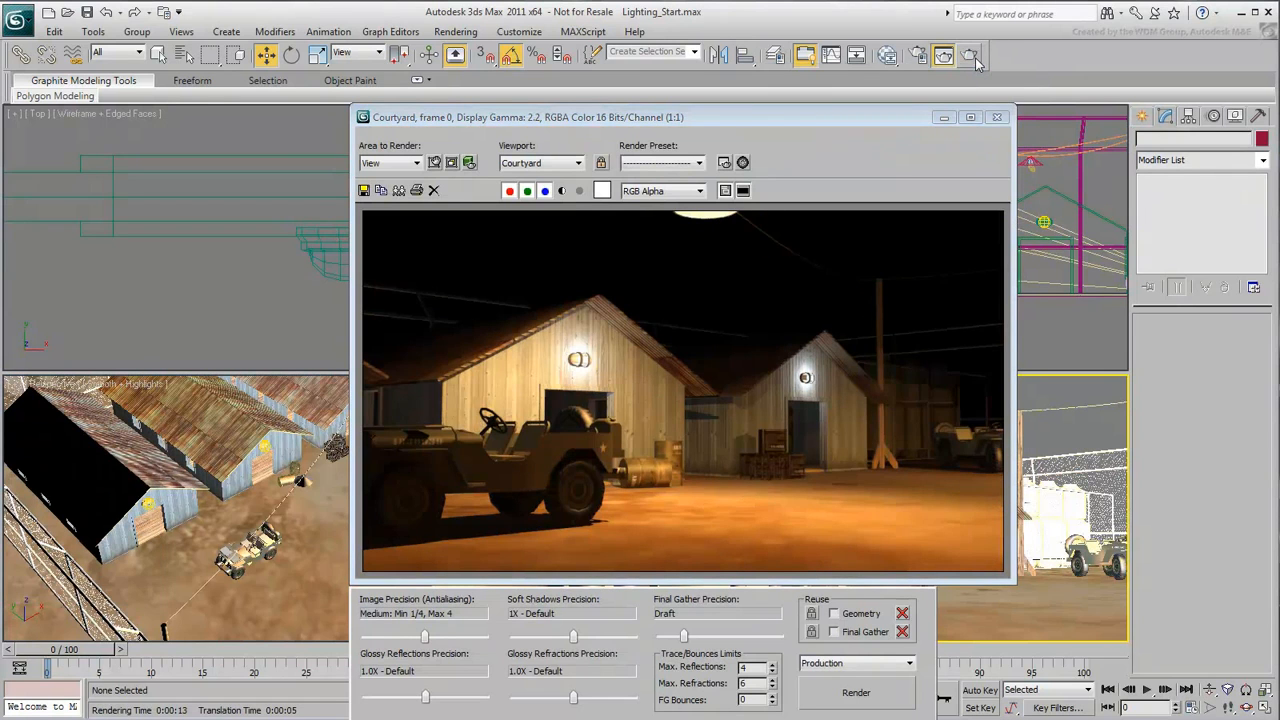
pyautogui.click(996, 117)
pyautogui.scroll(-6, 381, 275)
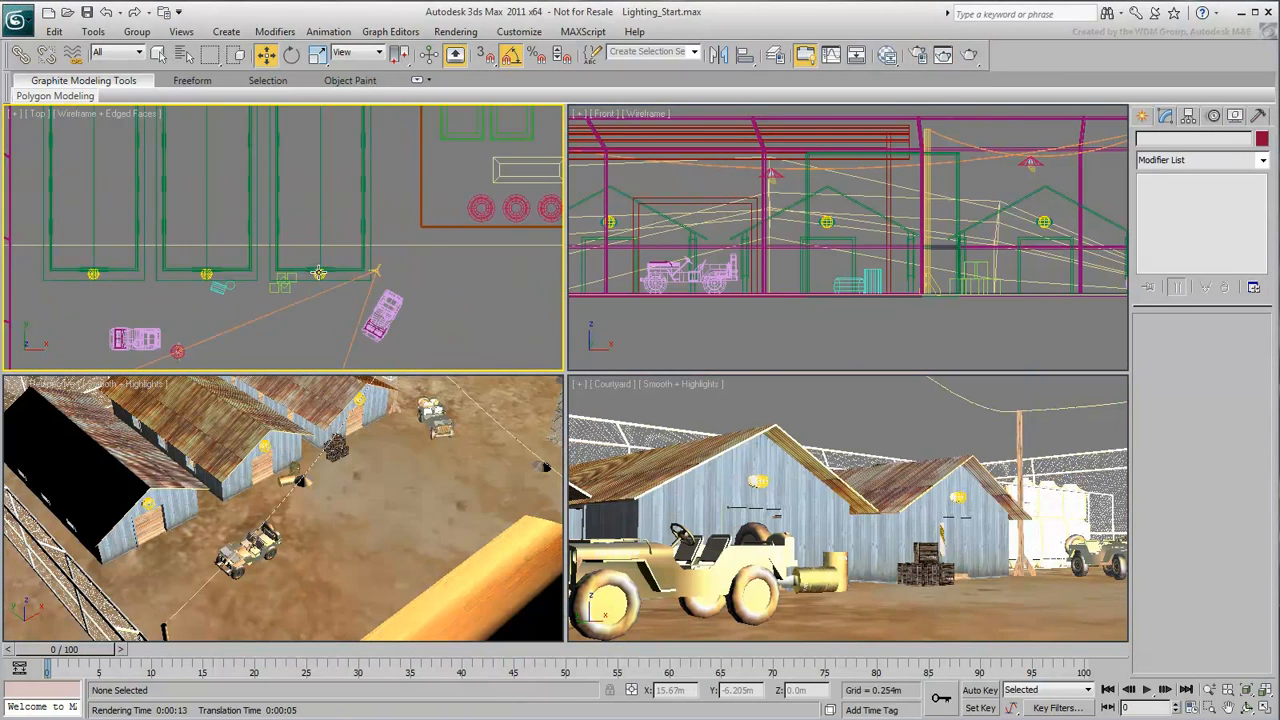
# - Create a photometric free light inside the right building at about X 15.72 m, Y -3.81 m and raise it to Z about 2.64 m
pyautogui.scroll(4, 335, 285)
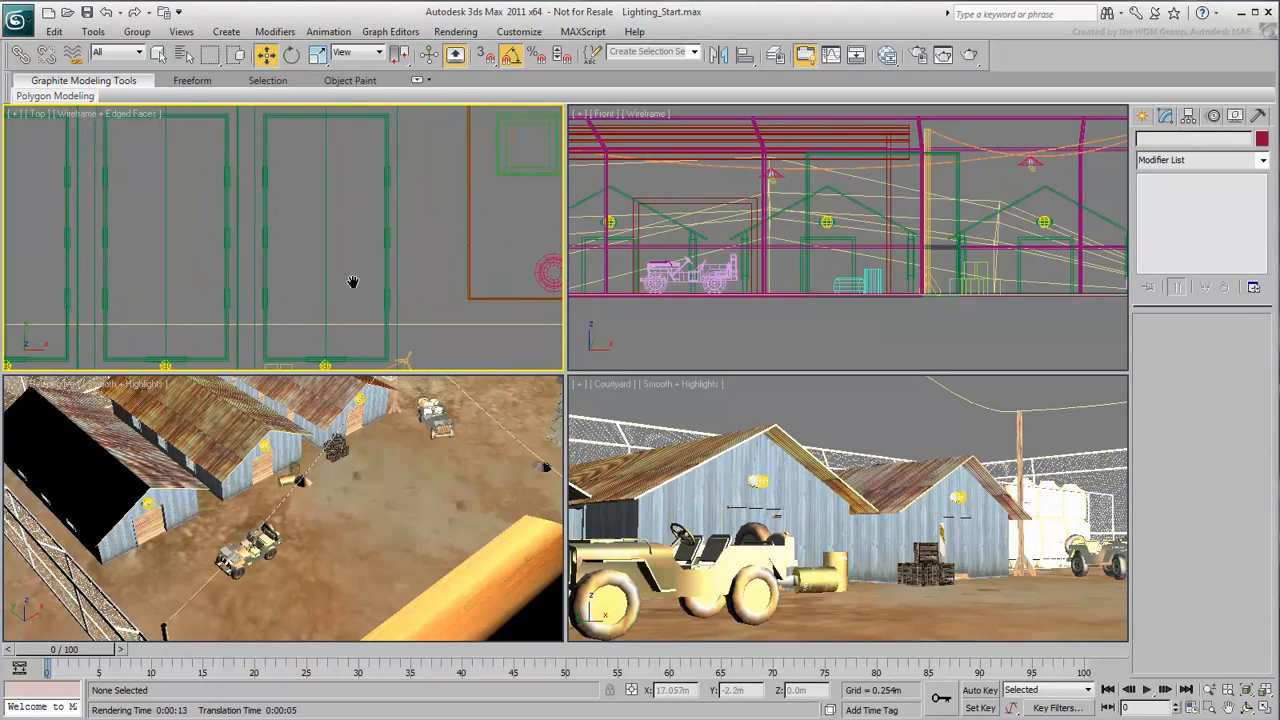
pyautogui.click(1143, 117)
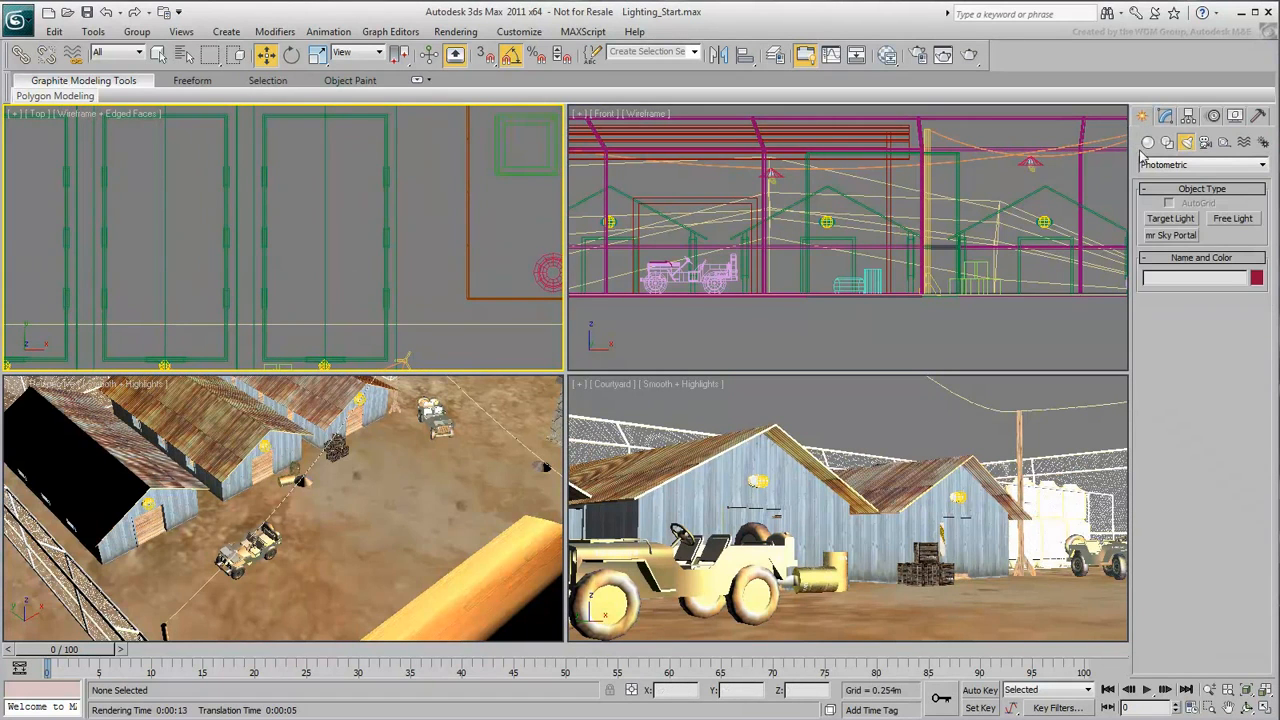
pyautogui.click(1233, 218)
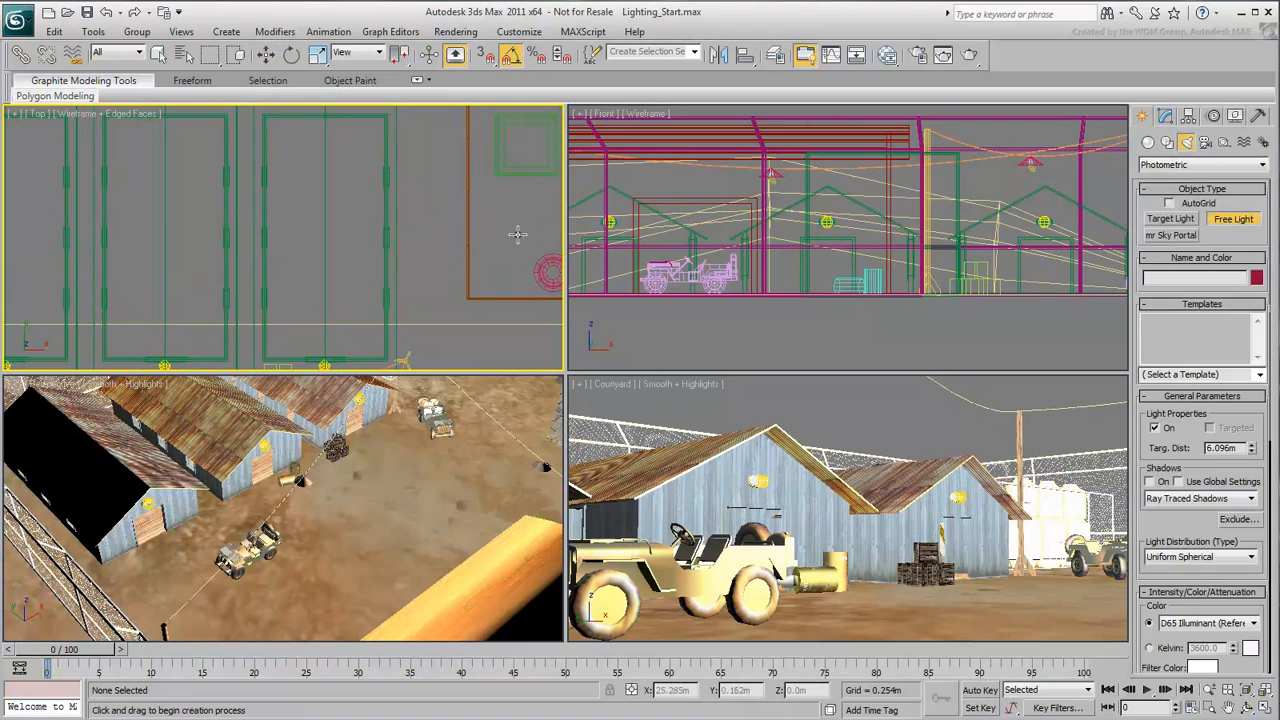
pyautogui.click(323, 314)
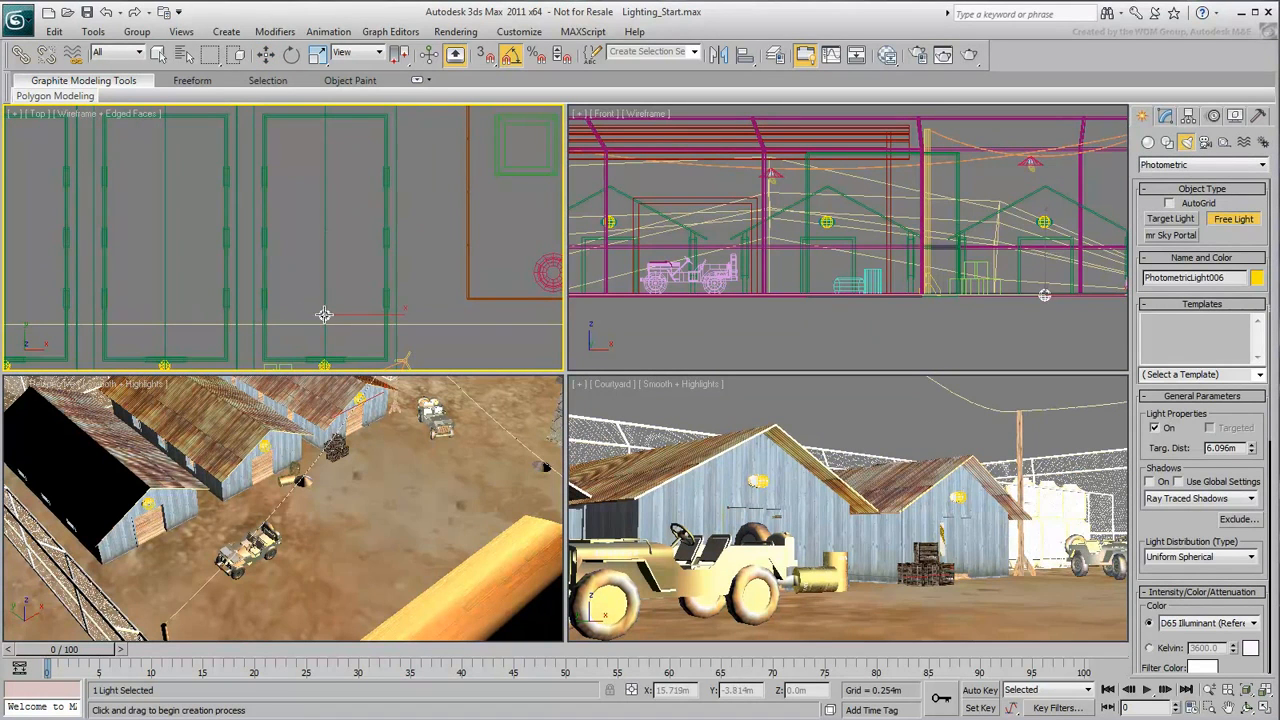
pyautogui.moveTo(963, 295); pyautogui.dragTo(835, 302, button='middle')
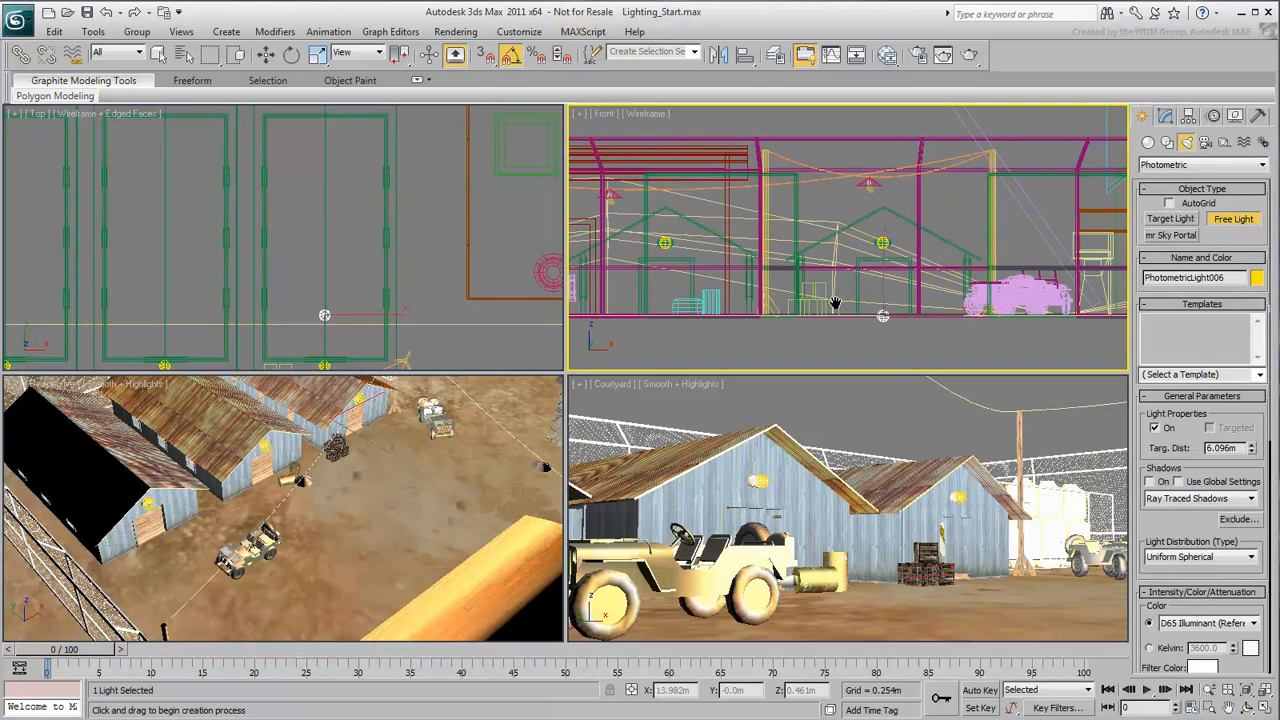
pyautogui.press('w')
pyautogui.moveTo(888, 279); pyautogui.dragTo(889, 204)
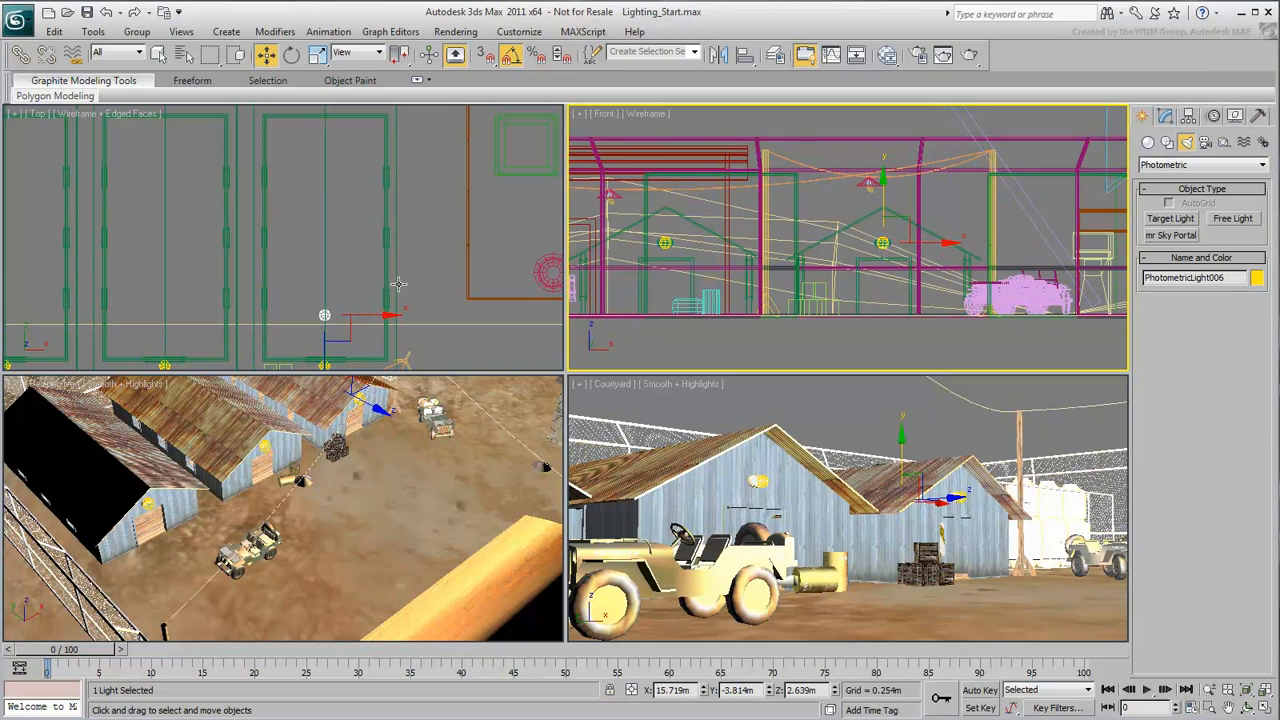
# - Apply the 4ft Pendant Fluorescent template to the new interior light and turn on its shadows
pyautogui.click(1165, 116)
pyautogui.scroll(3, 1250, 420)
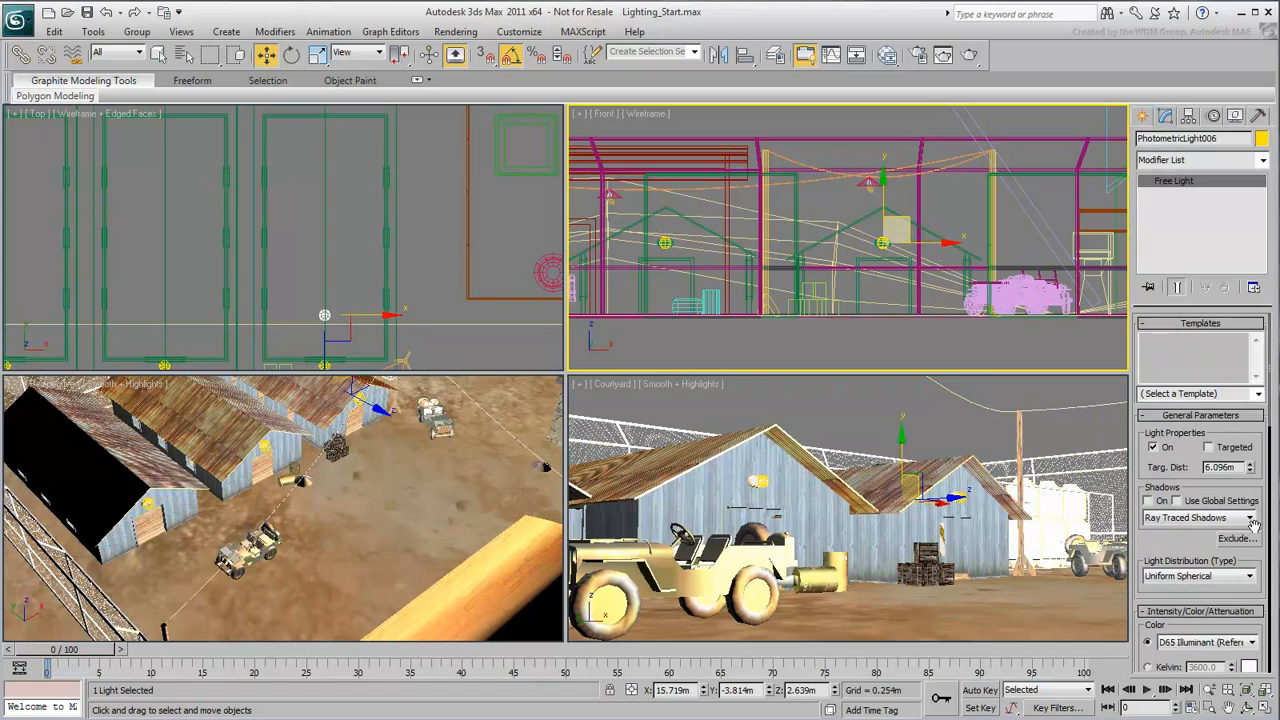
pyautogui.click(1258, 394)
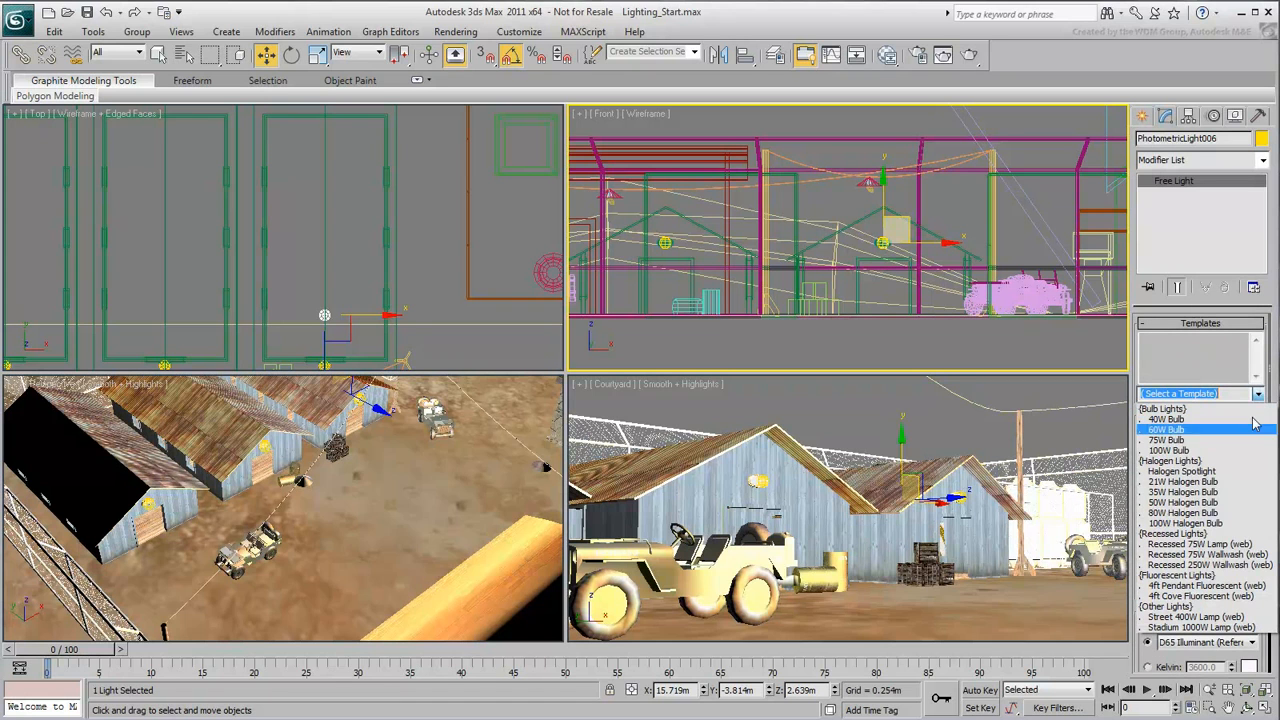
pyautogui.click(1216, 589)
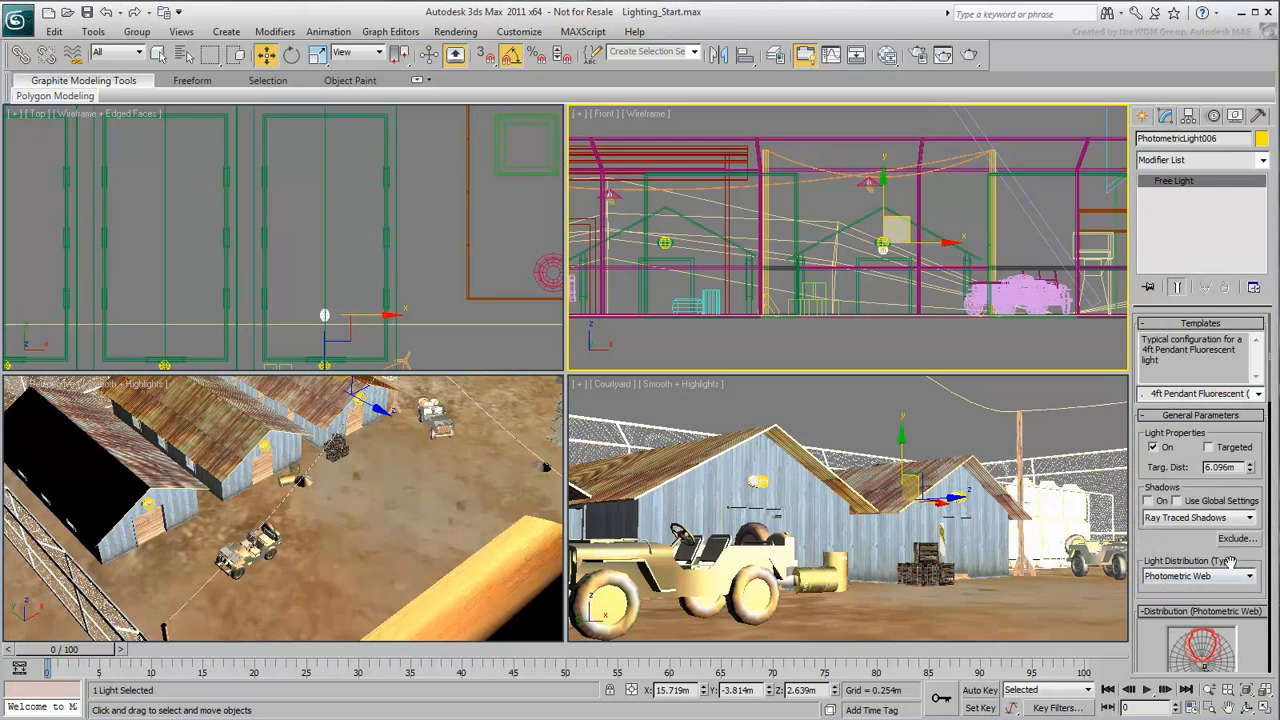
pyautogui.click(1148, 501)
# - Set the interior light's color to the Fluorescent (Warm White) preset
pyautogui.moveTo(1258, 648); pyautogui.dragTo(1270, 466)
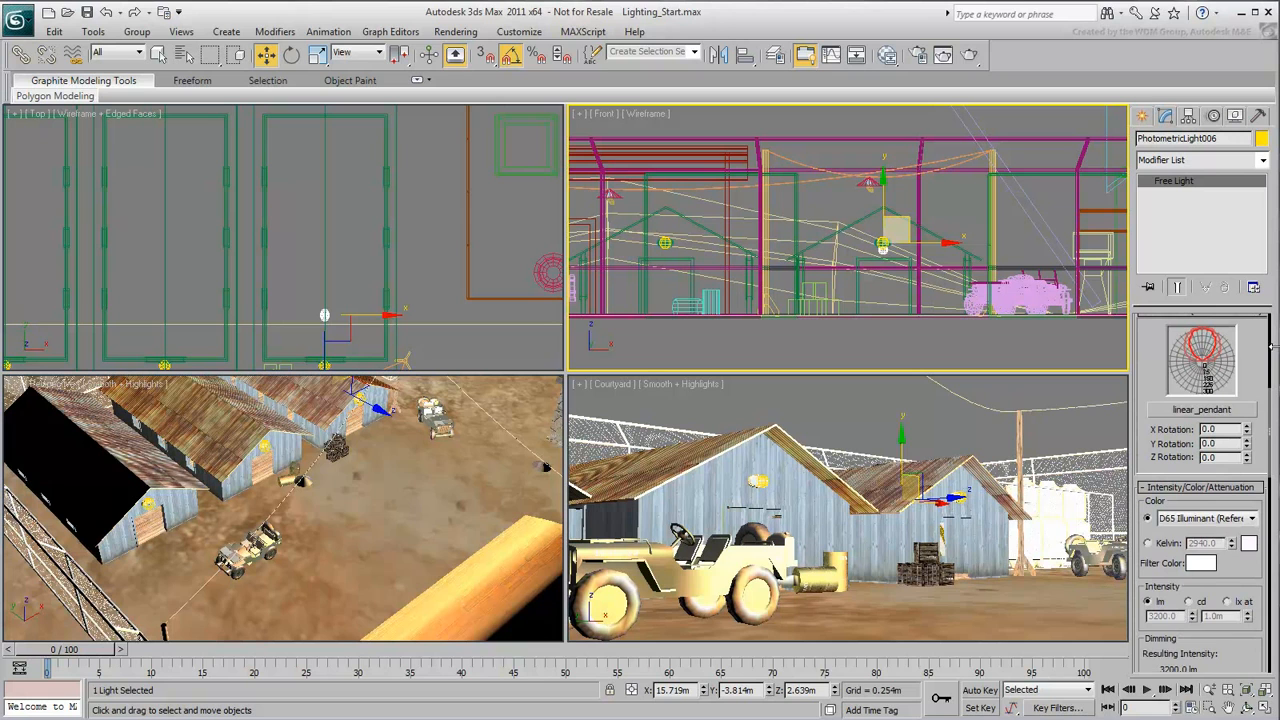
pyautogui.click(1252, 519)
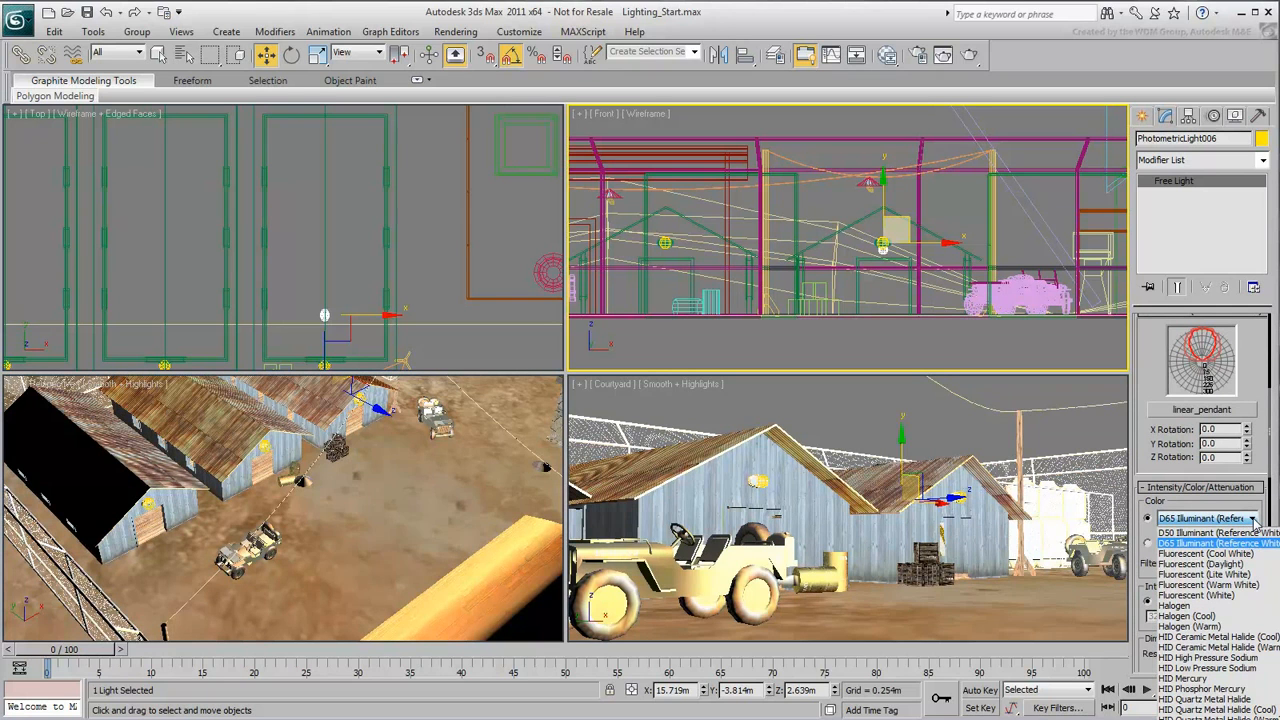
pyautogui.click(1249, 585)
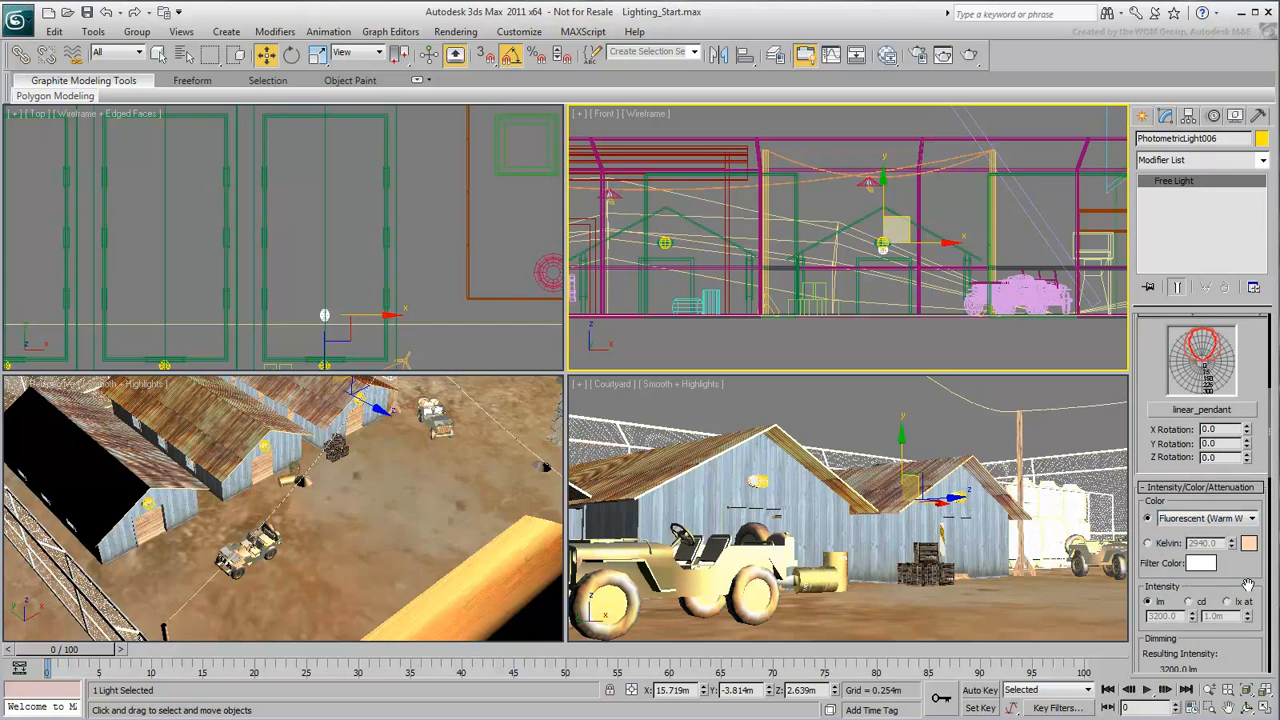
# - Make the interior light emit from a Rectangle shape with length 0.8 m and width 0.4 m
pyautogui.scroll(-3, 1250, 583)
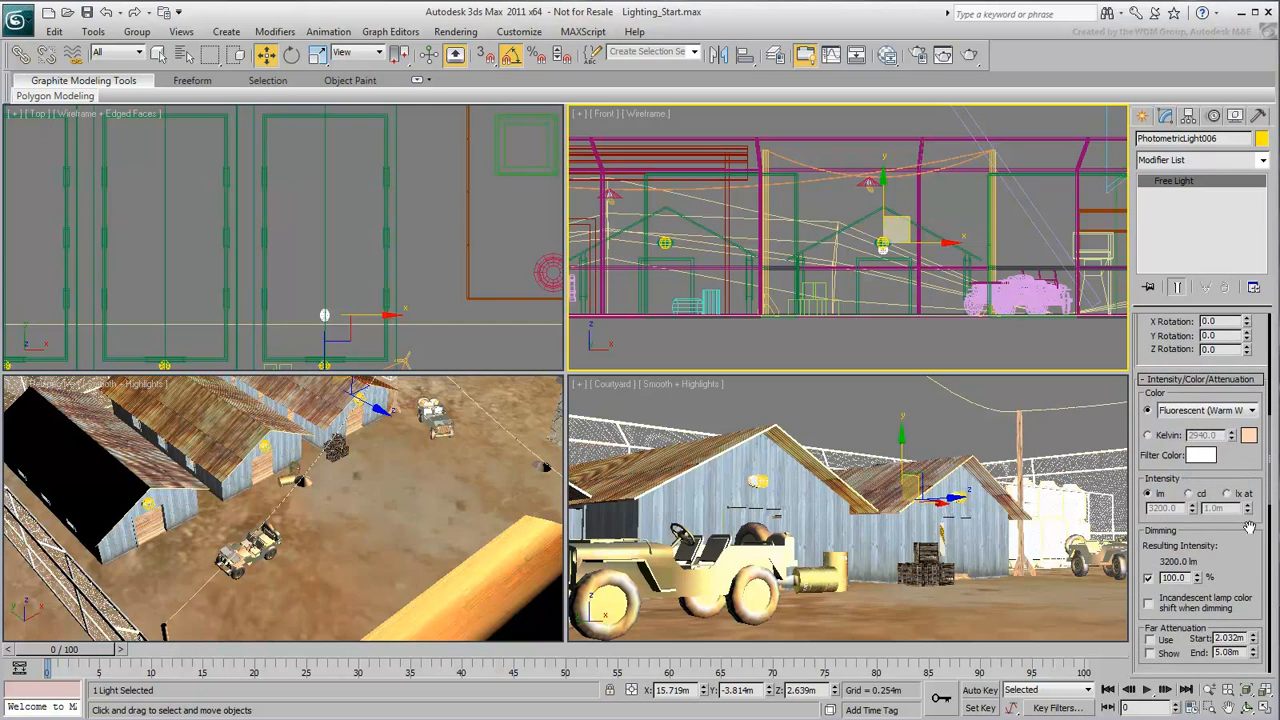
pyautogui.moveTo(1254, 580); pyautogui.dragTo(1262, 300)
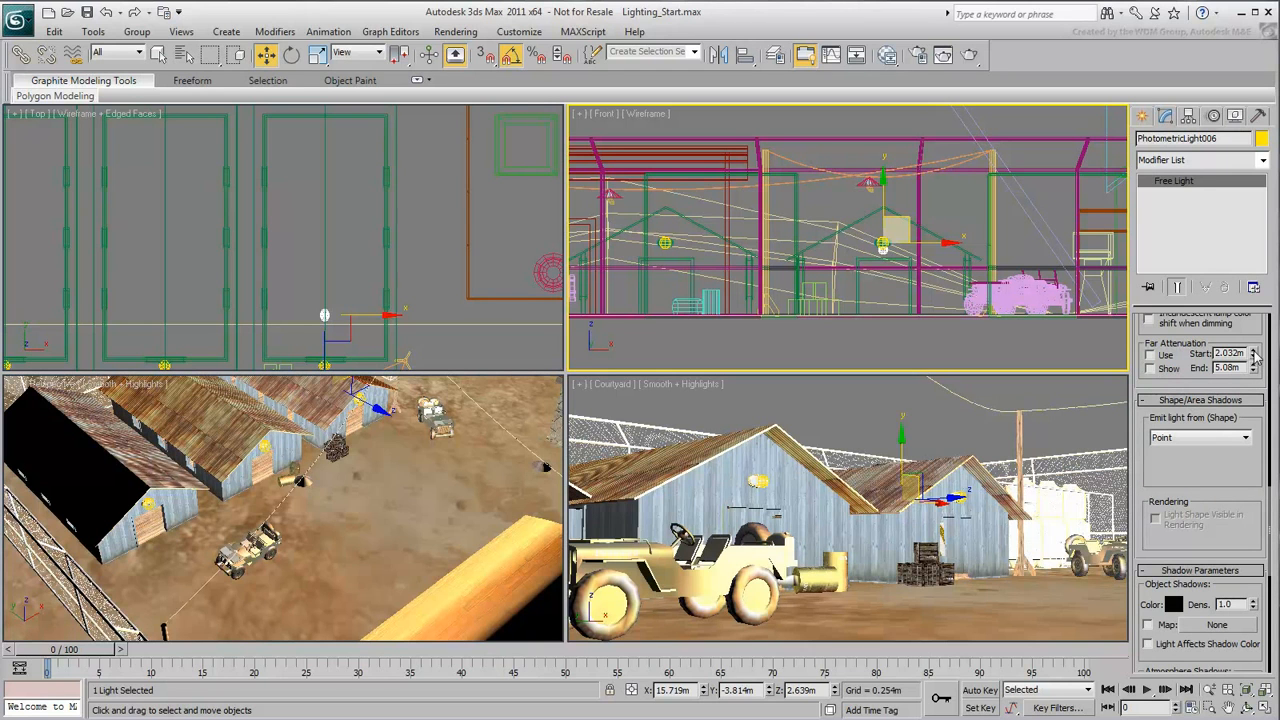
pyautogui.click(1247, 444)
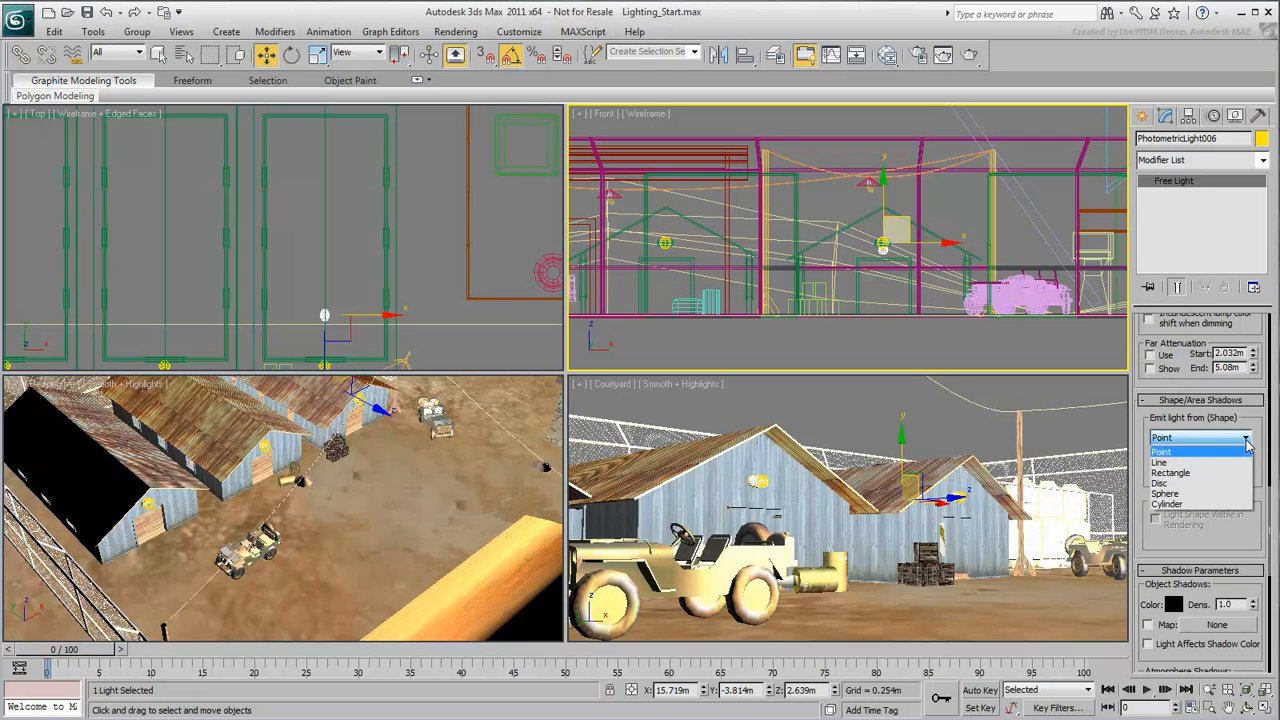
pyautogui.click(1204, 481)
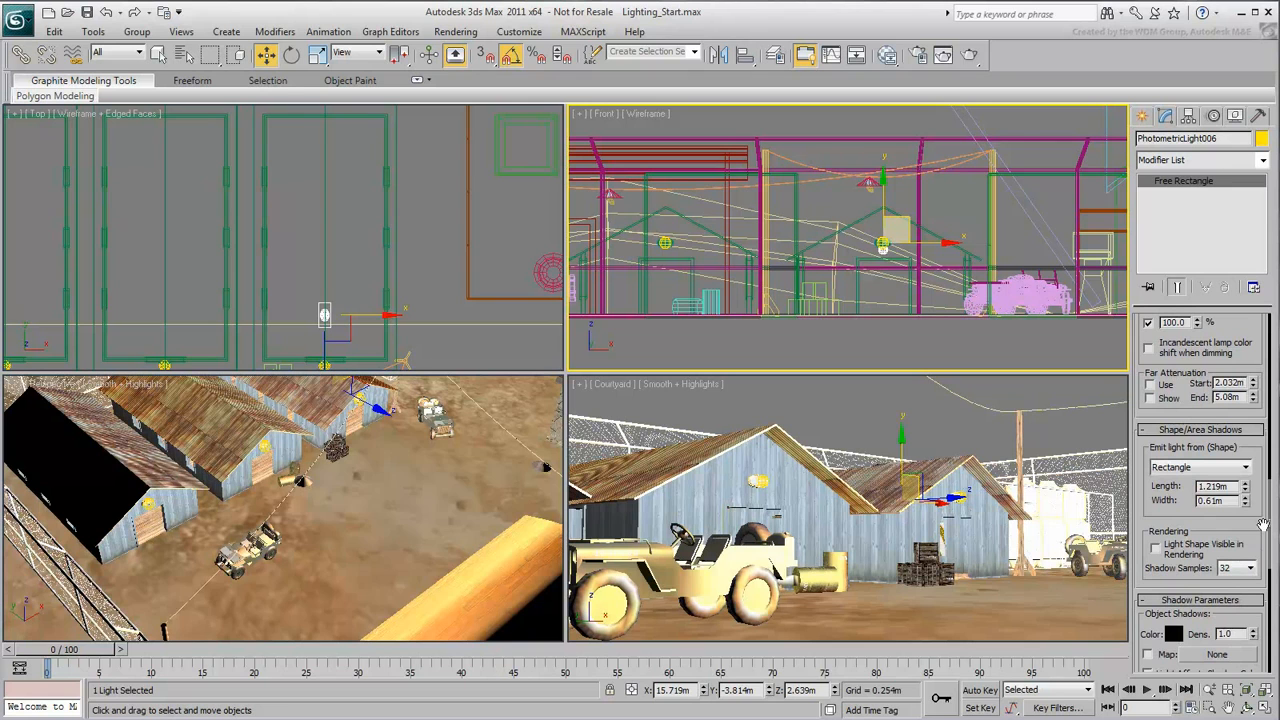
pyautogui.doubleClick(1214, 486)
pyautogui.press('BackSpace')
pyautogui.write('.8')
pyautogui.press('Tab')
pyautogui.write('.4')
pyautogui.press('Return')
pyautogui.click(1186, 484)
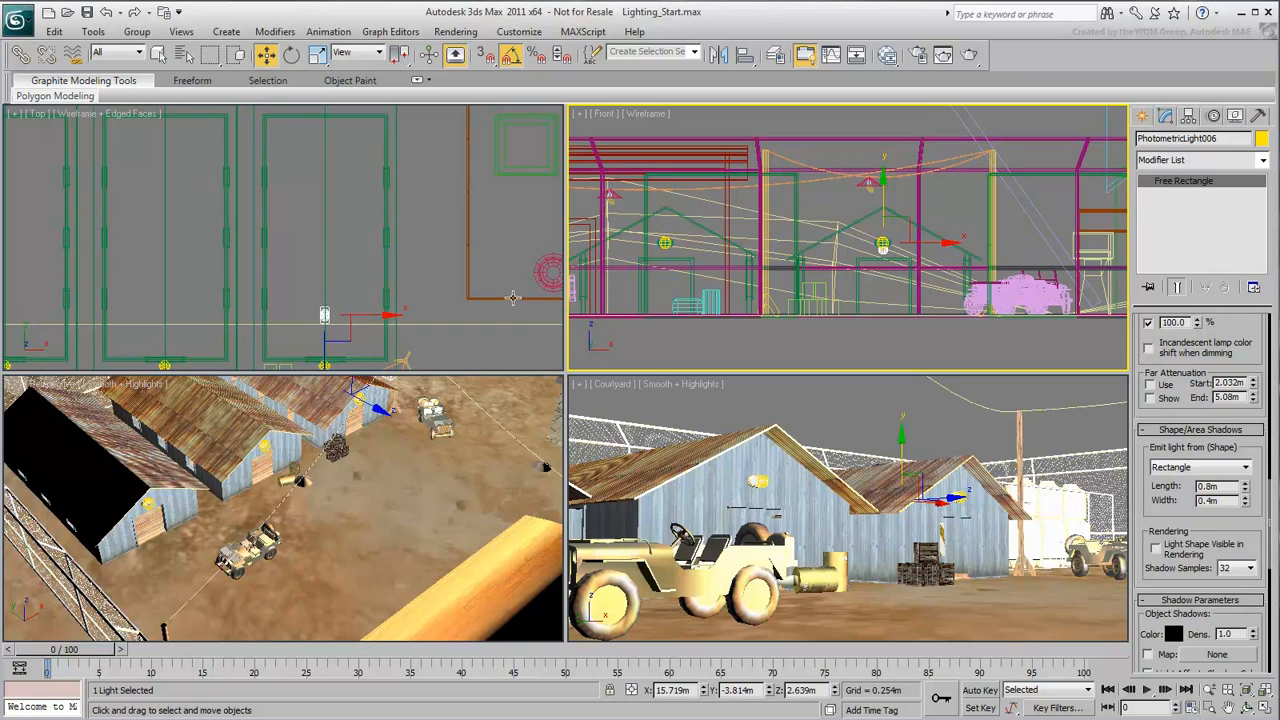
# - Clone the interior light as three instances in the Top view, spaced about 2.45 m apart toward the back of the building
pyautogui.rightClick(370, 286)
pyautogui.keyDown('shift'); pyautogui.moveTo(322, 280); pyautogui.dragTo(332, 230); pyautogui.keyUp('shift')
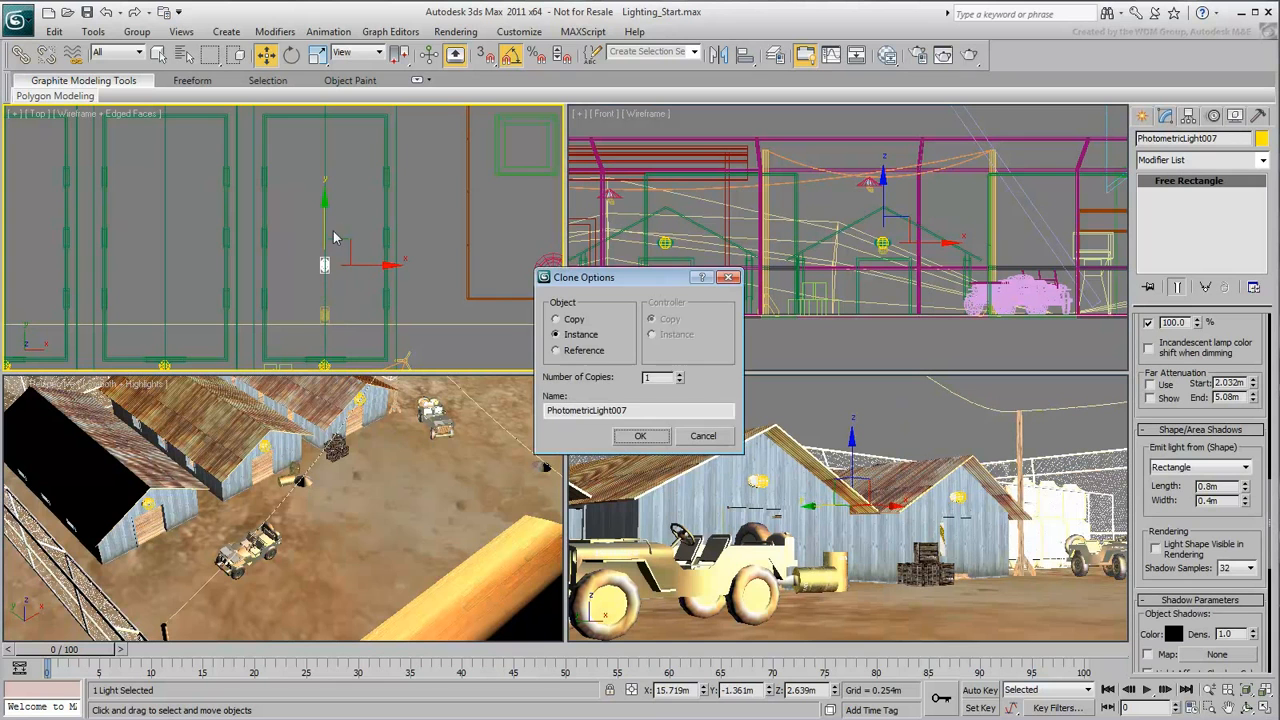
pyautogui.click(679, 374)
pyautogui.click(679, 374)
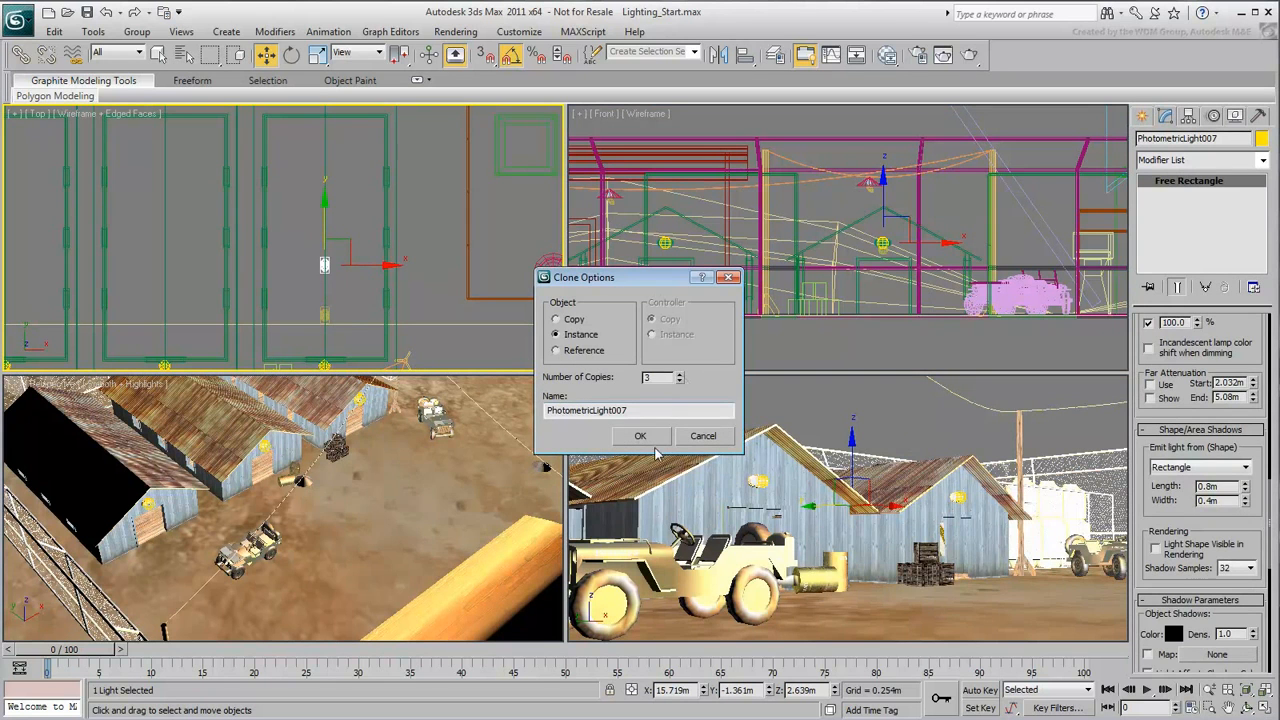
pyautogui.click(640, 437)
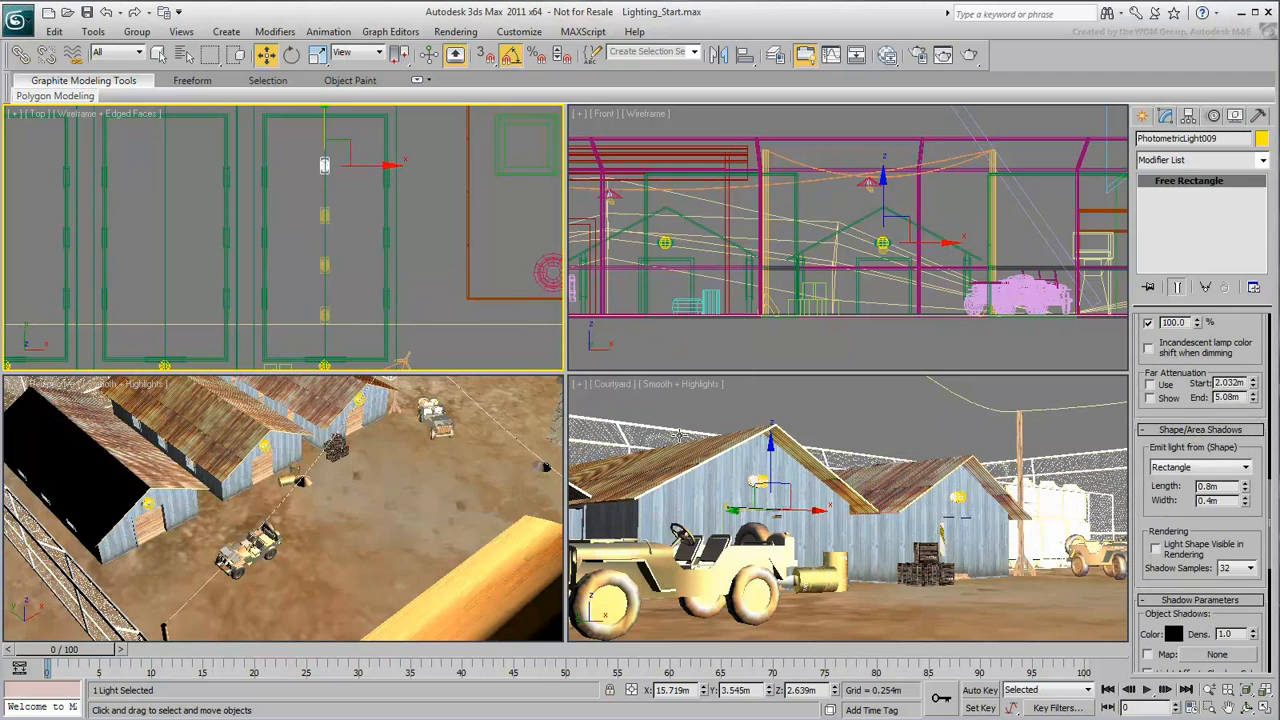
# - Switch the Courtyard viewport to the Close-Up camera and render it to check the interior lighting
pyautogui.rightClick(615, 390)
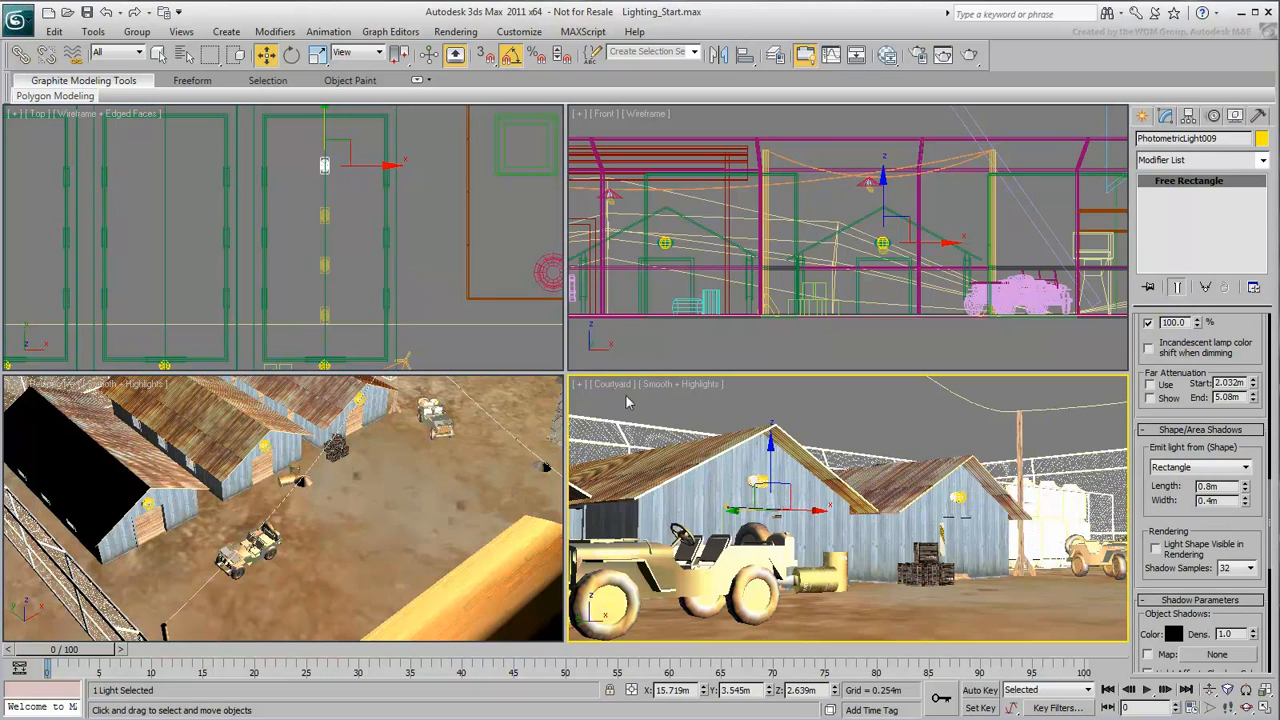
pyautogui.click(615, 390)
pyautogui.moveTo(716, 406)
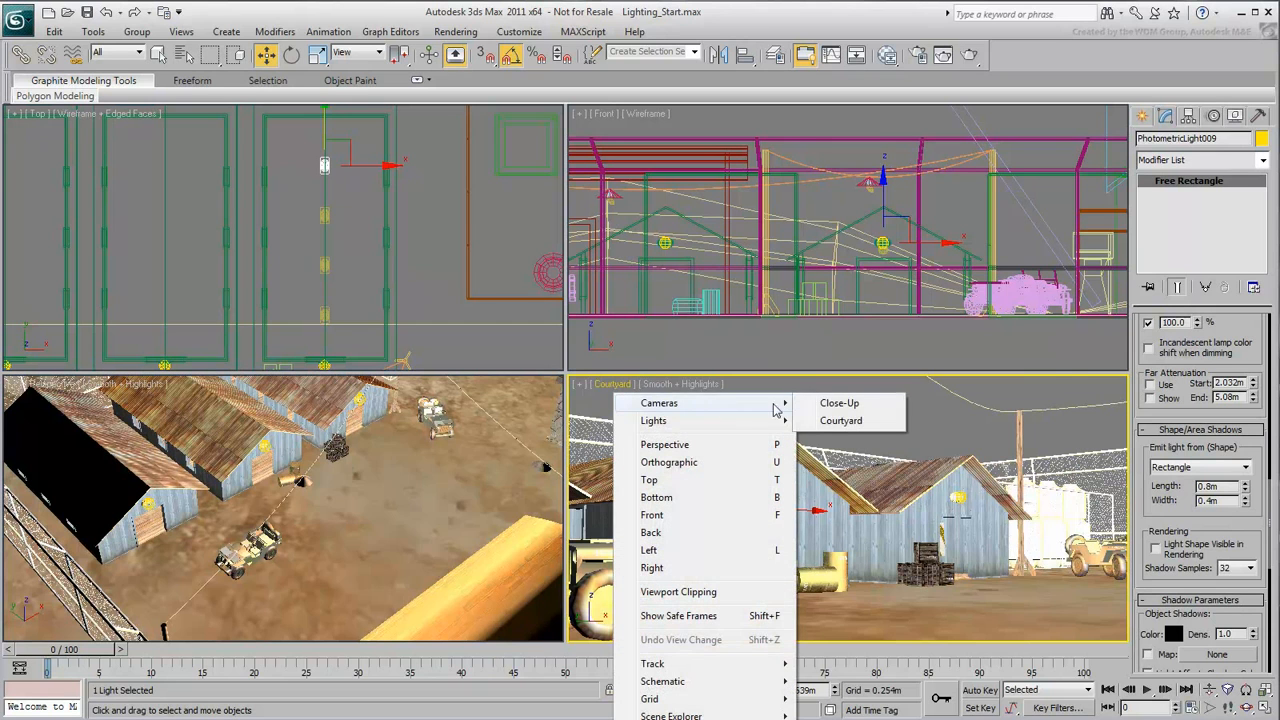
pyautogui.click(843, 405)
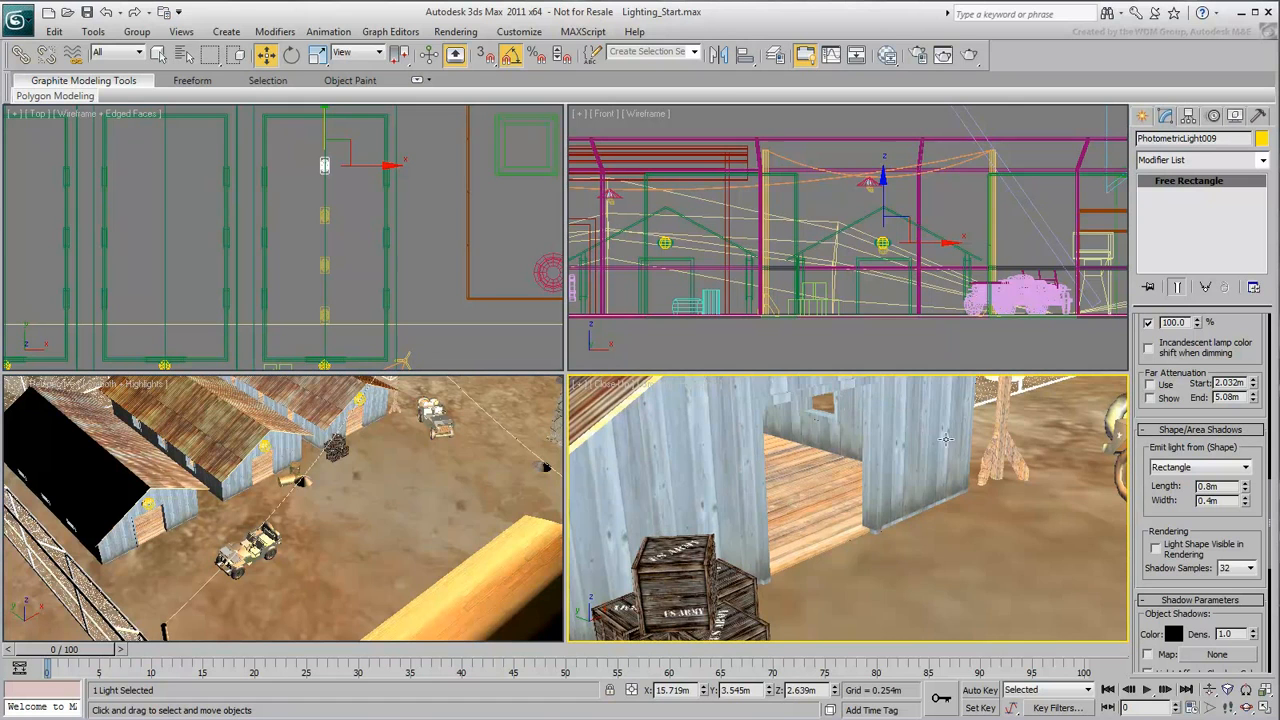
pyautogui.click(969, 54)
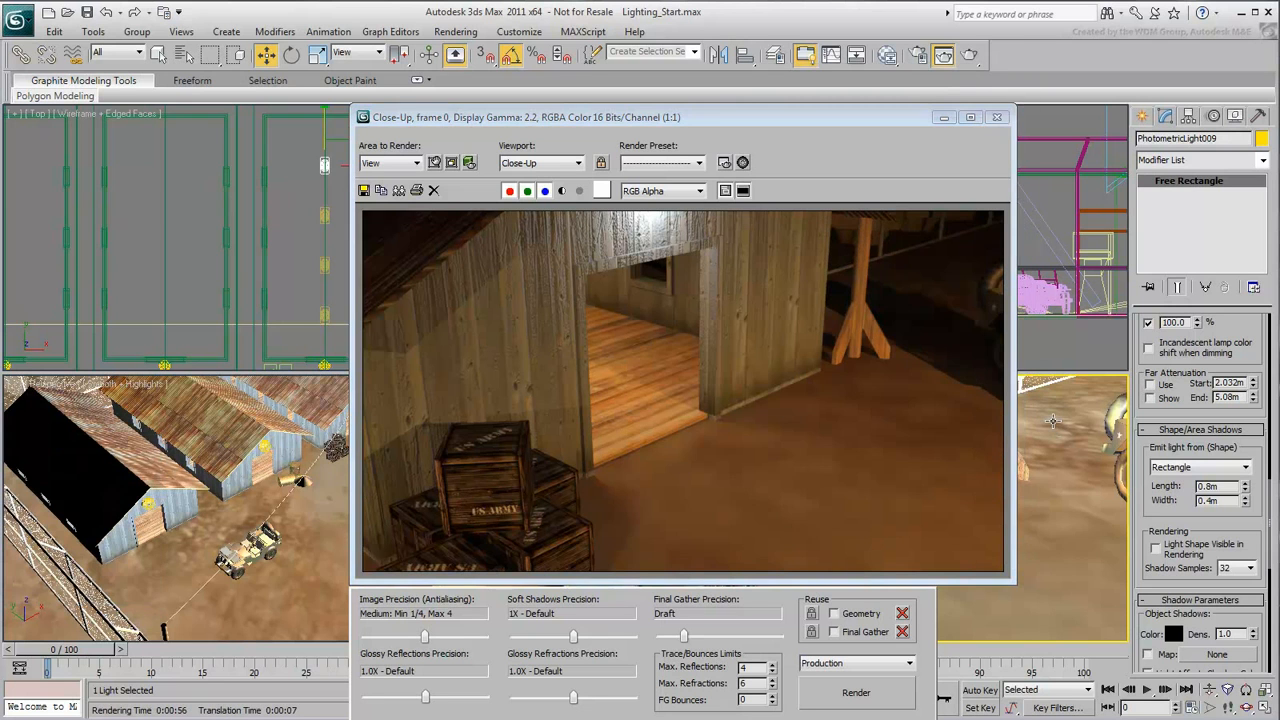
# - Set the interior lights' dimming to 400% and render the Close-Up view again
pyautogui.moveTo(1242, 332); pyautogui.dragTo(1158, 487)
pyautogui.write('400')
pyautogui.press('Return')
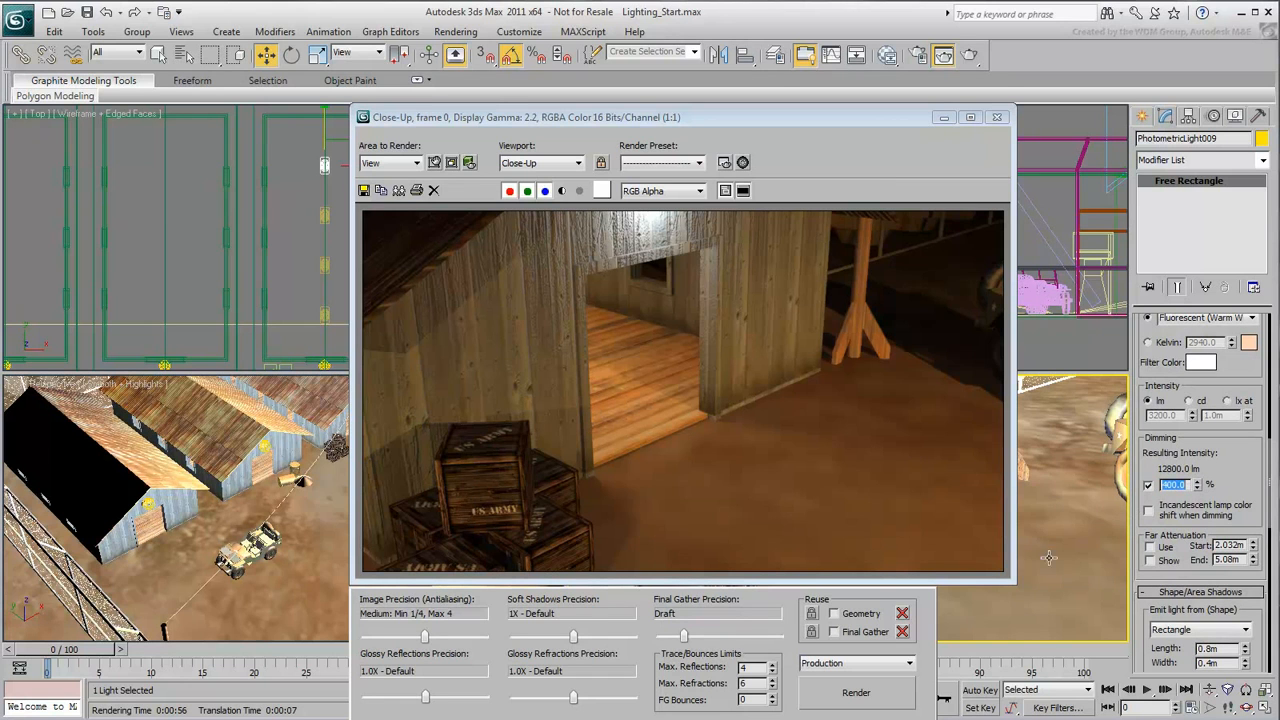
pyautogui.click(856, 695)
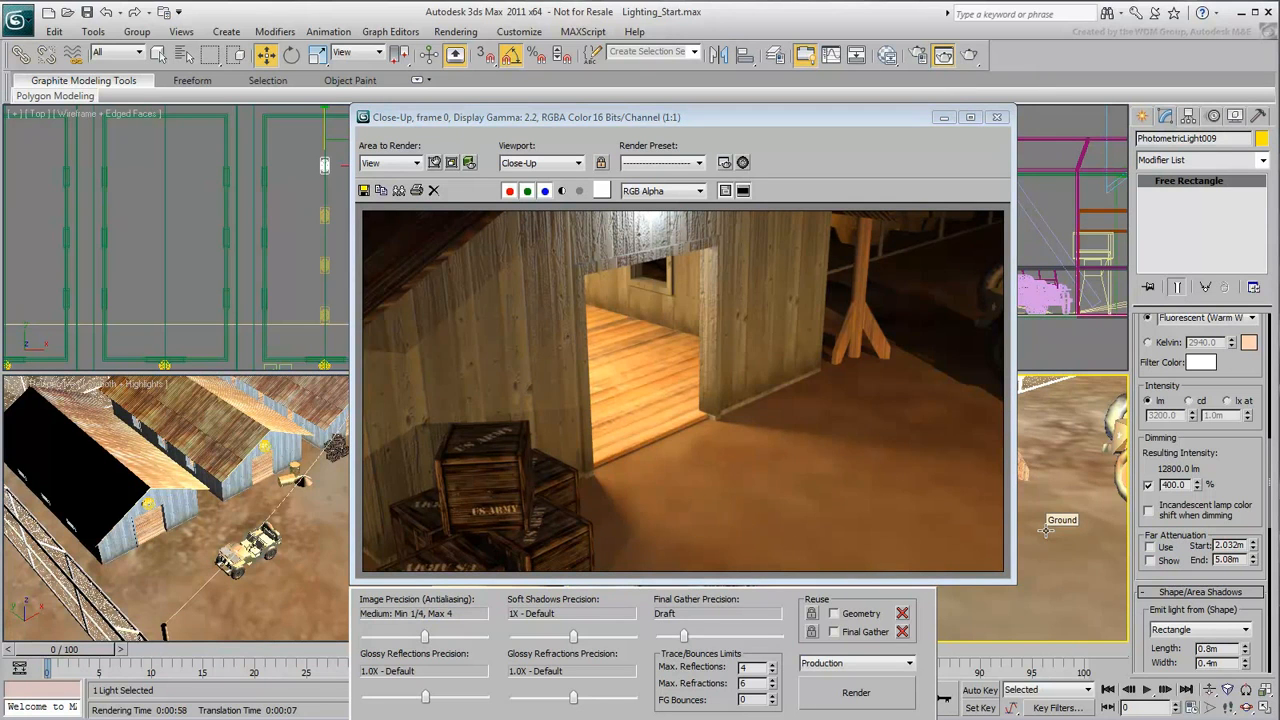
# - Close the rendered frame, switch the viewport back to the Courtyard camera and render it
pyautogui.click(998, 119)
pyautogui.click(613, 388)
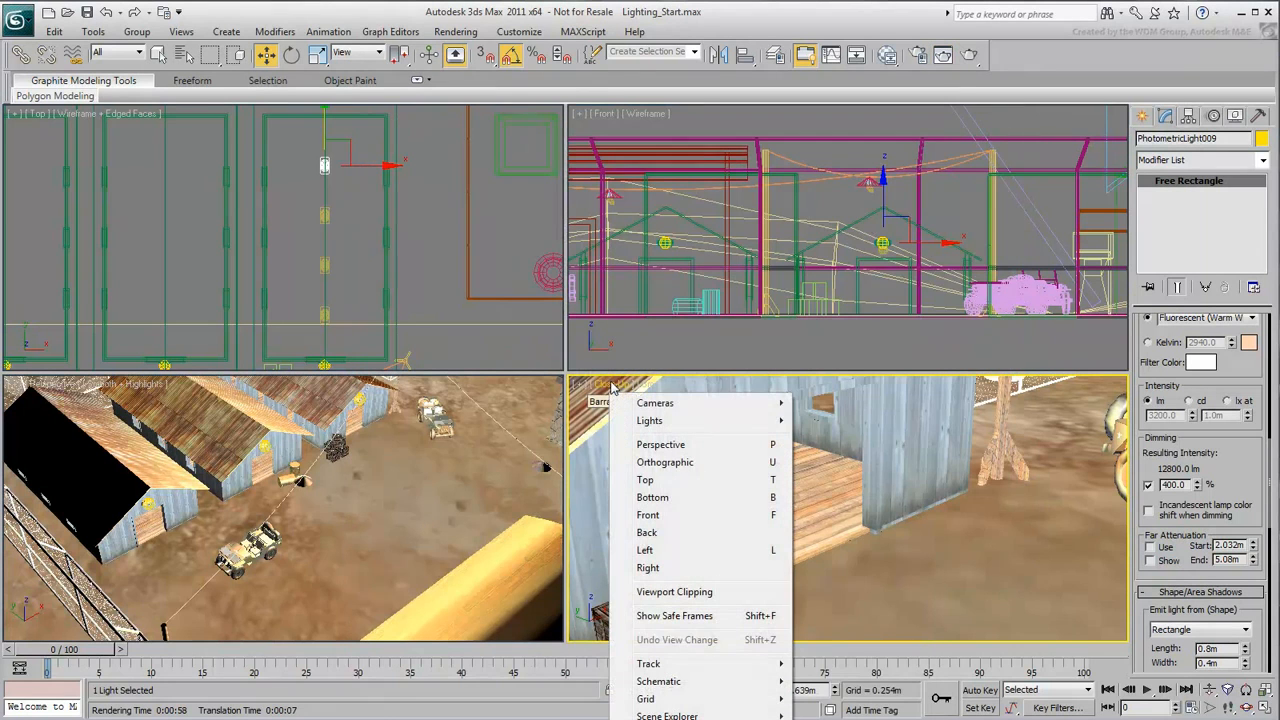
pyautogui.moveTo(783, 403)
pyautogui.click(845, 421)
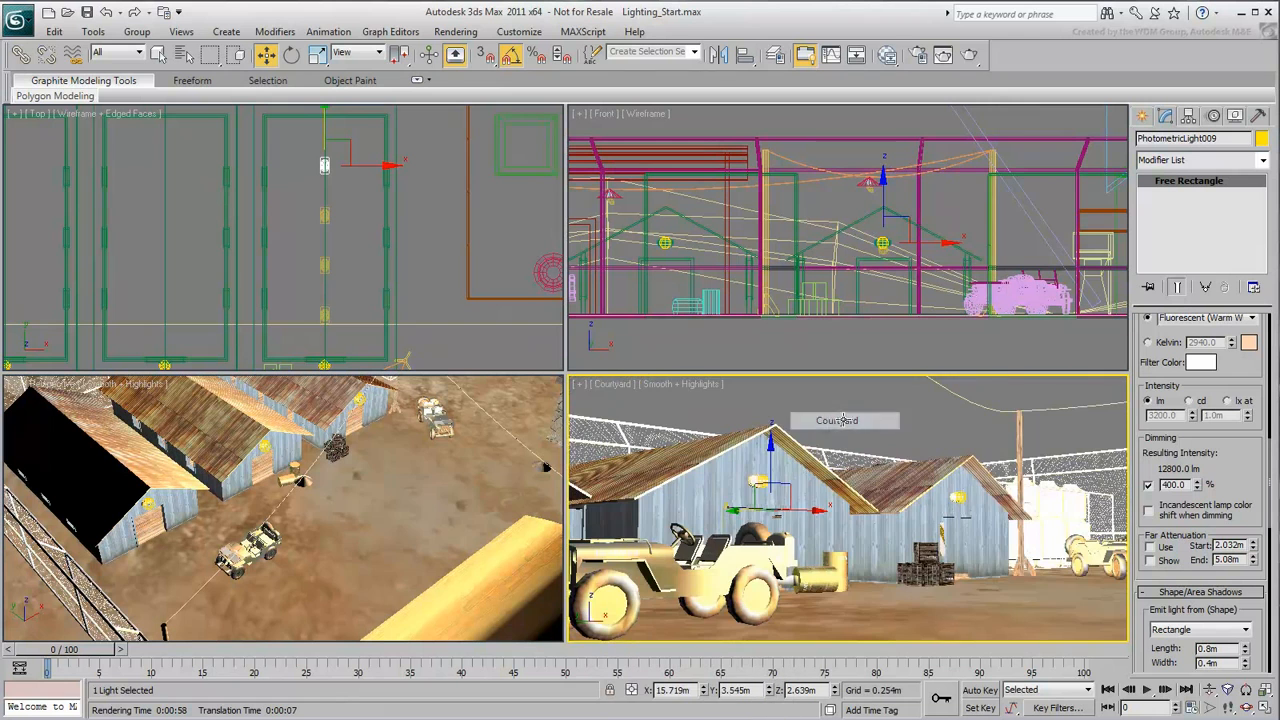
pyautogui.click(970, 56)
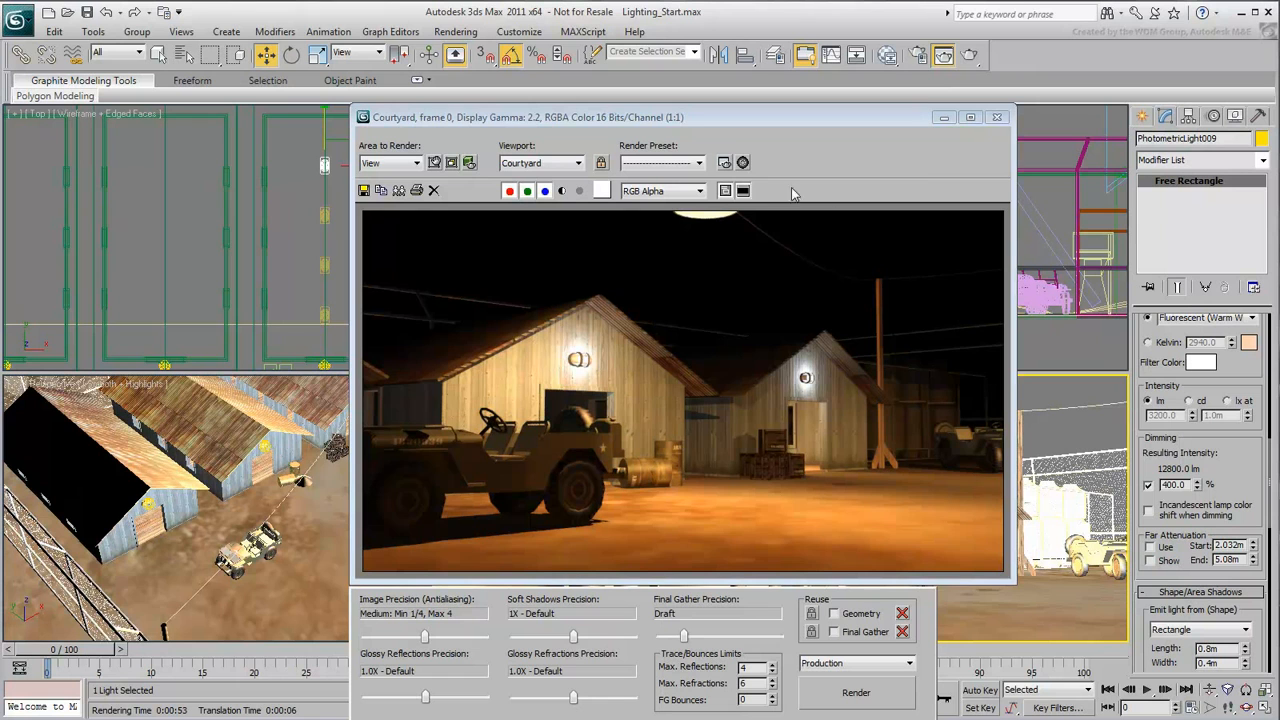
# - Assign a Bitmap using desert.jpg as the environment map in the Environment and Effects settings
pyautogui.click(742, 163)
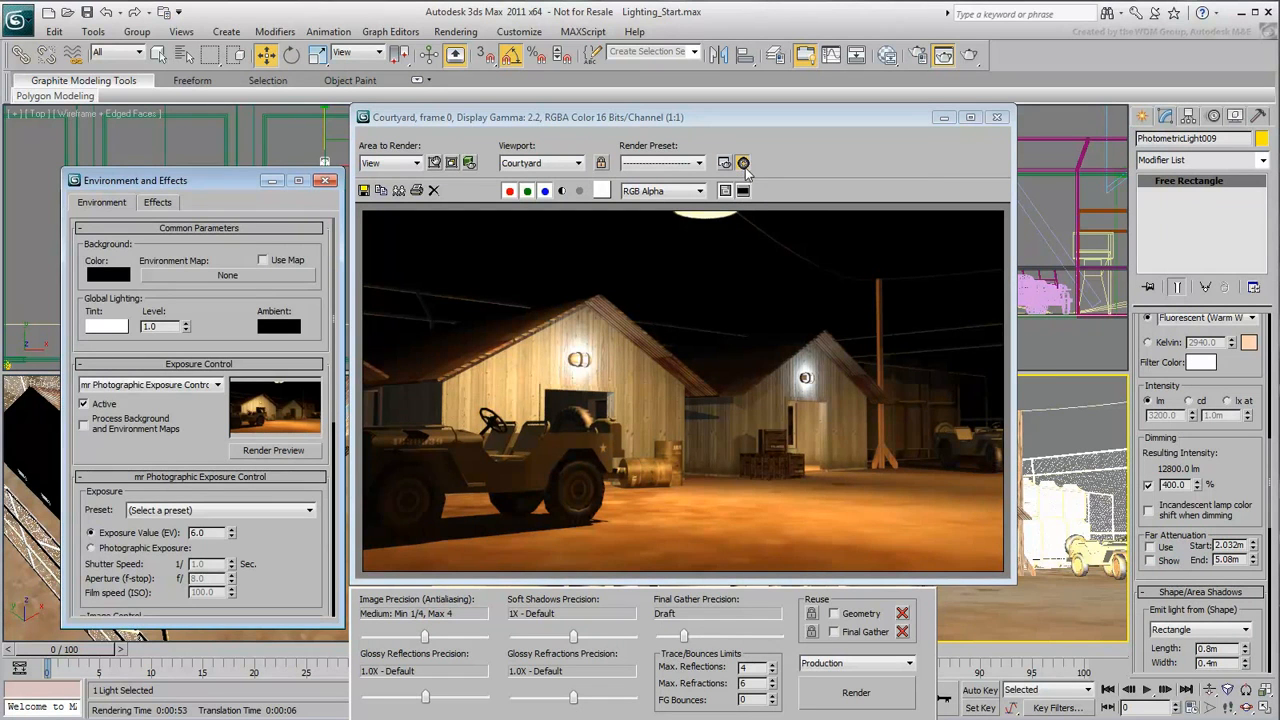
pyautogui.click(227, 276)
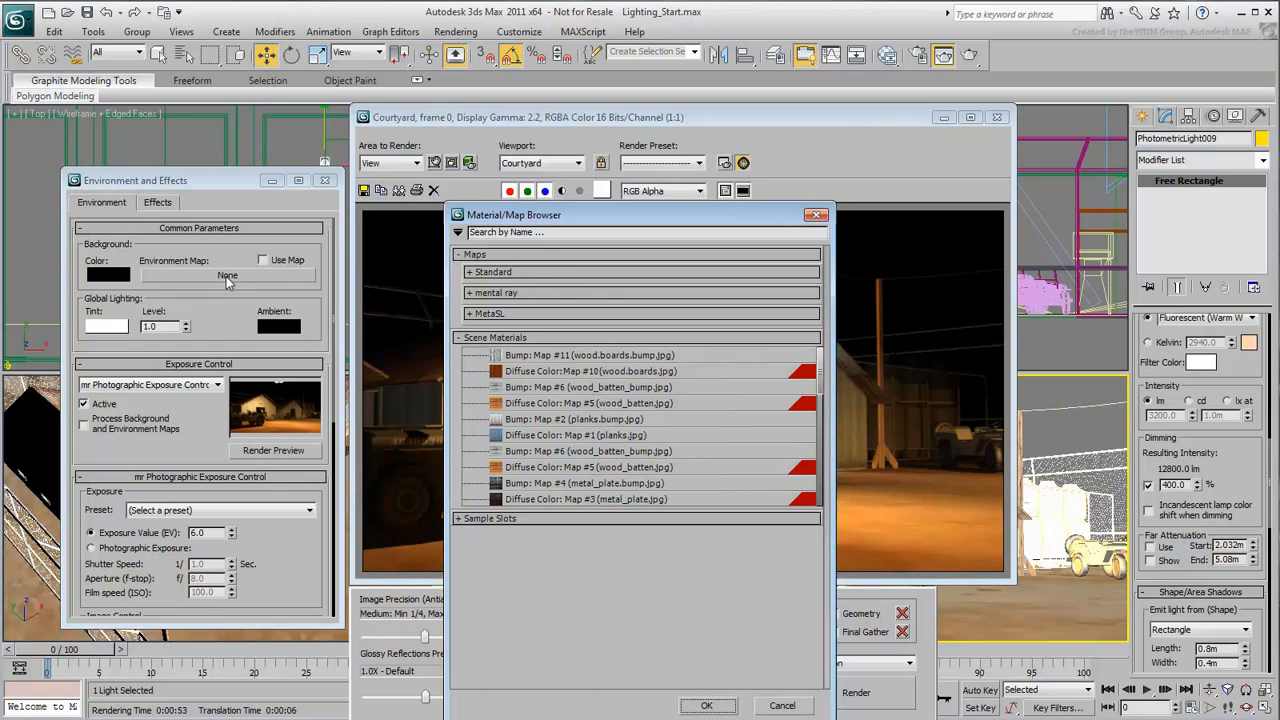
pyautogui.click(502, 278)
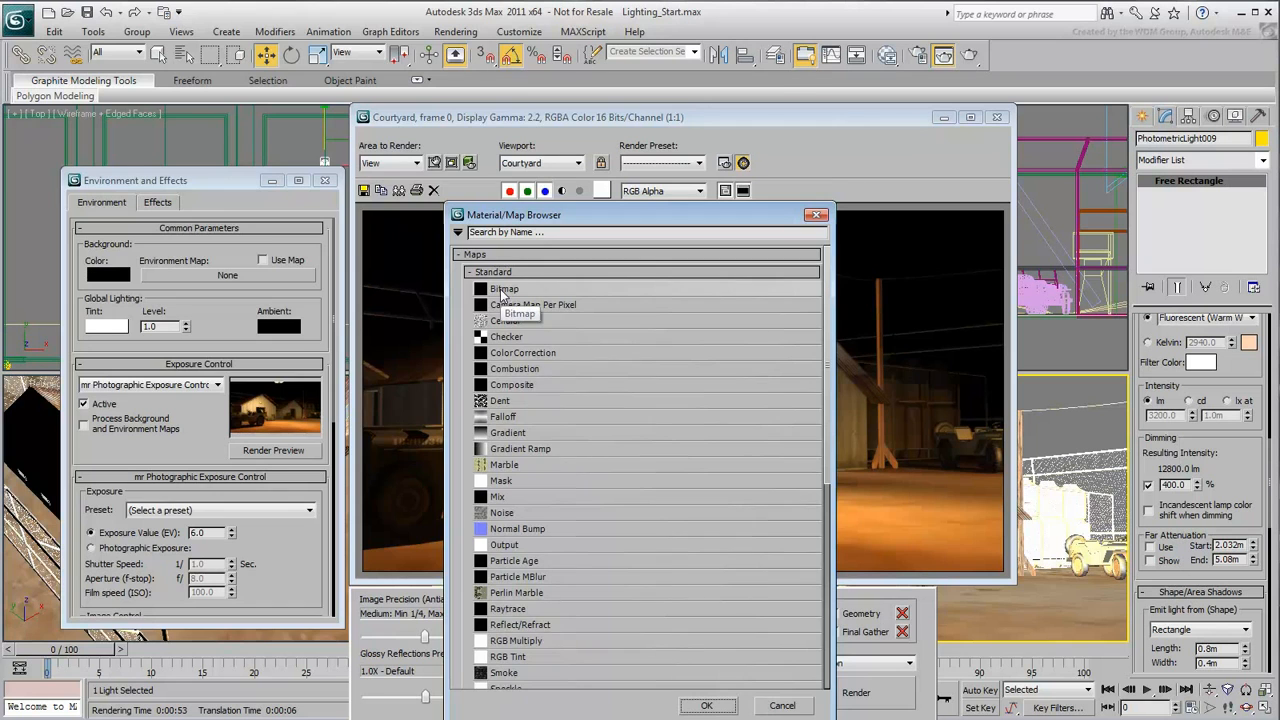
pyautogui.doubleClick(503, 290)
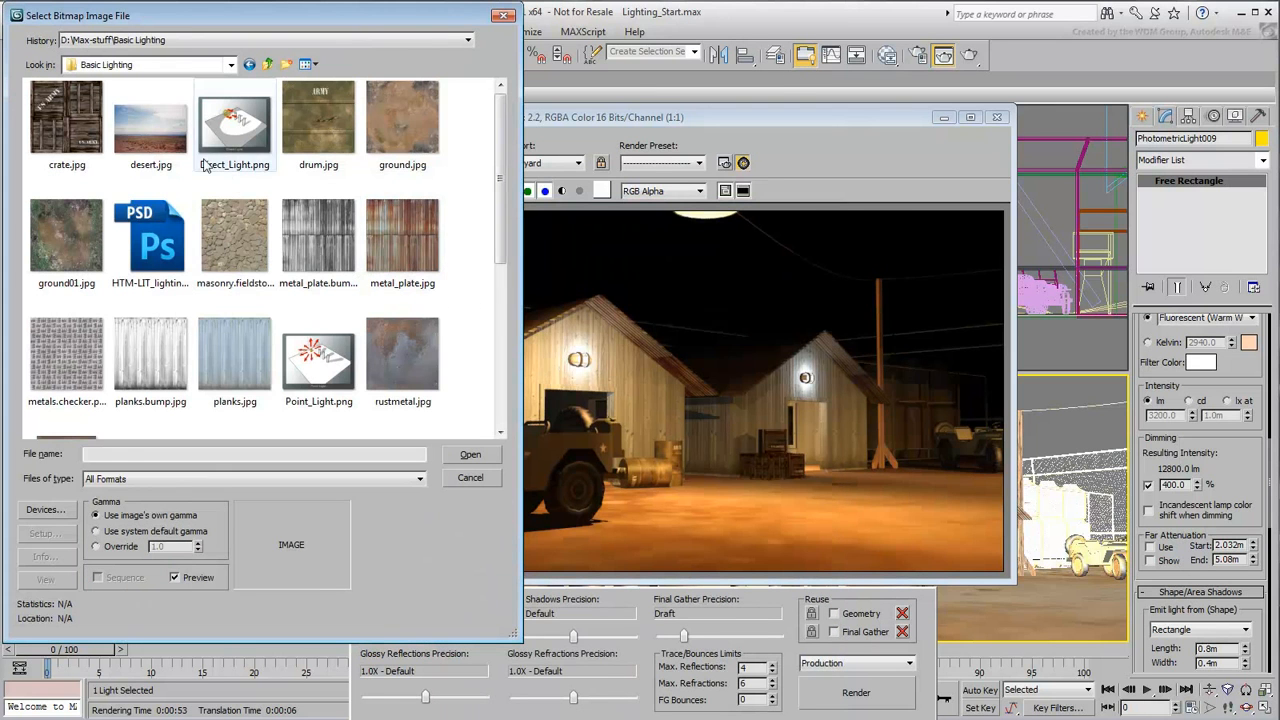
pyautogui.click(170, 150)
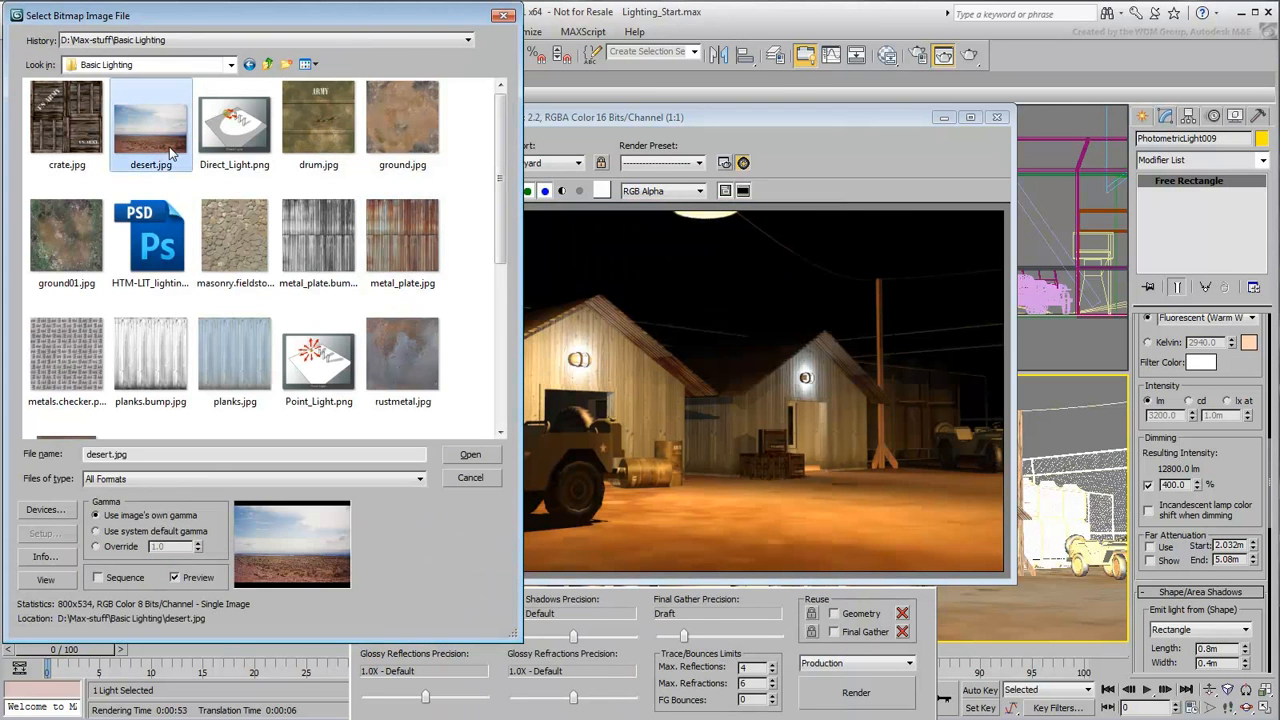
pyautogui.click(474, 456)
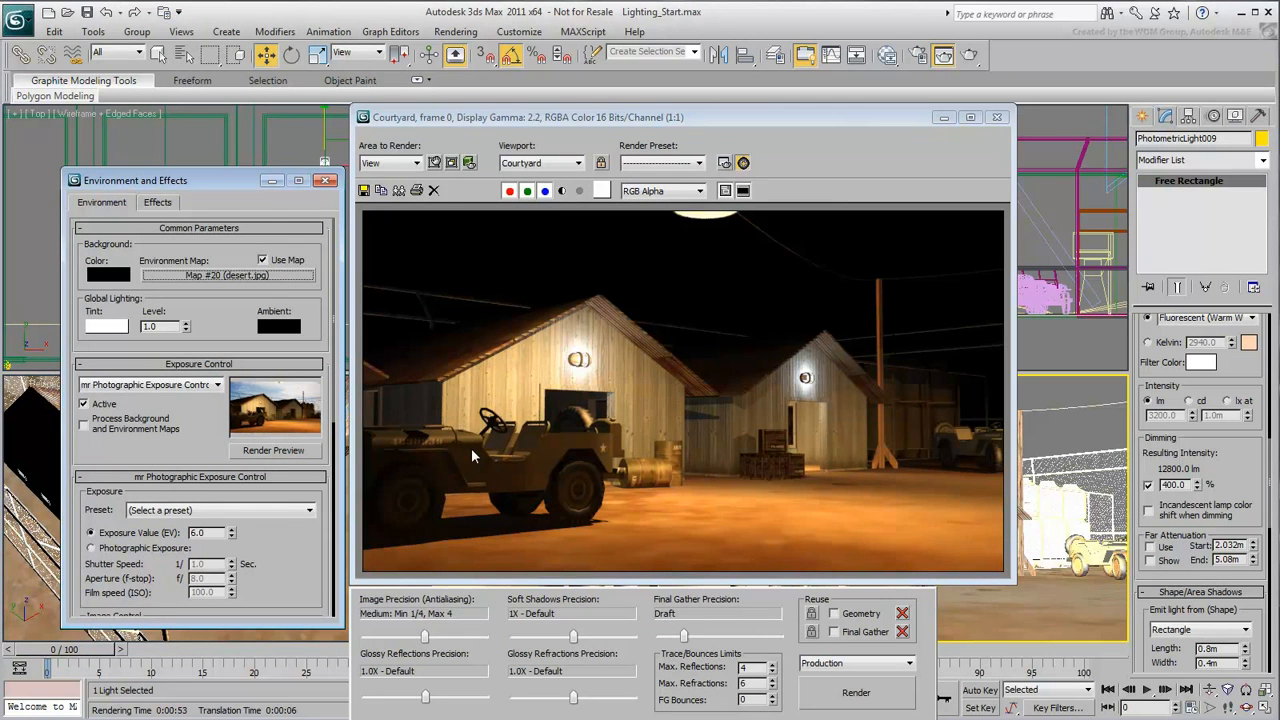
# - Render the Courtyard view before and after enabling exposure processing of the background and environment maps
pyautogui.click(856, 692)
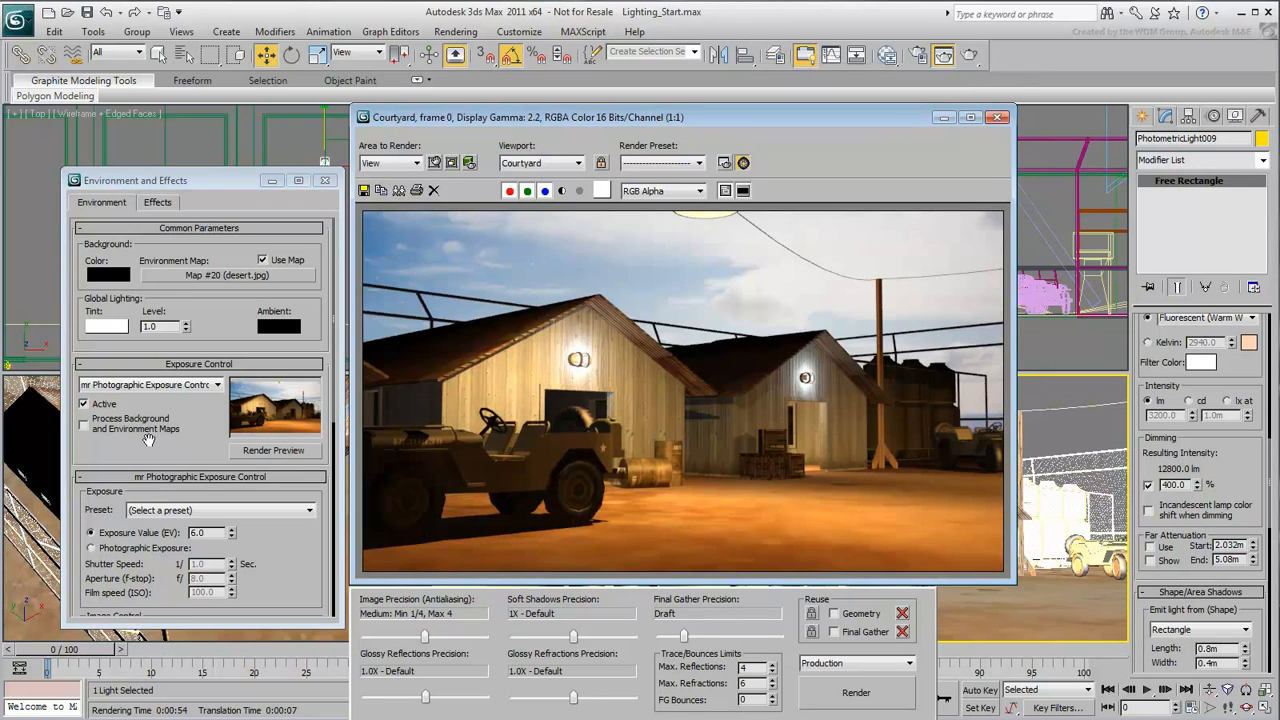
pyautogui.click(85, 428)
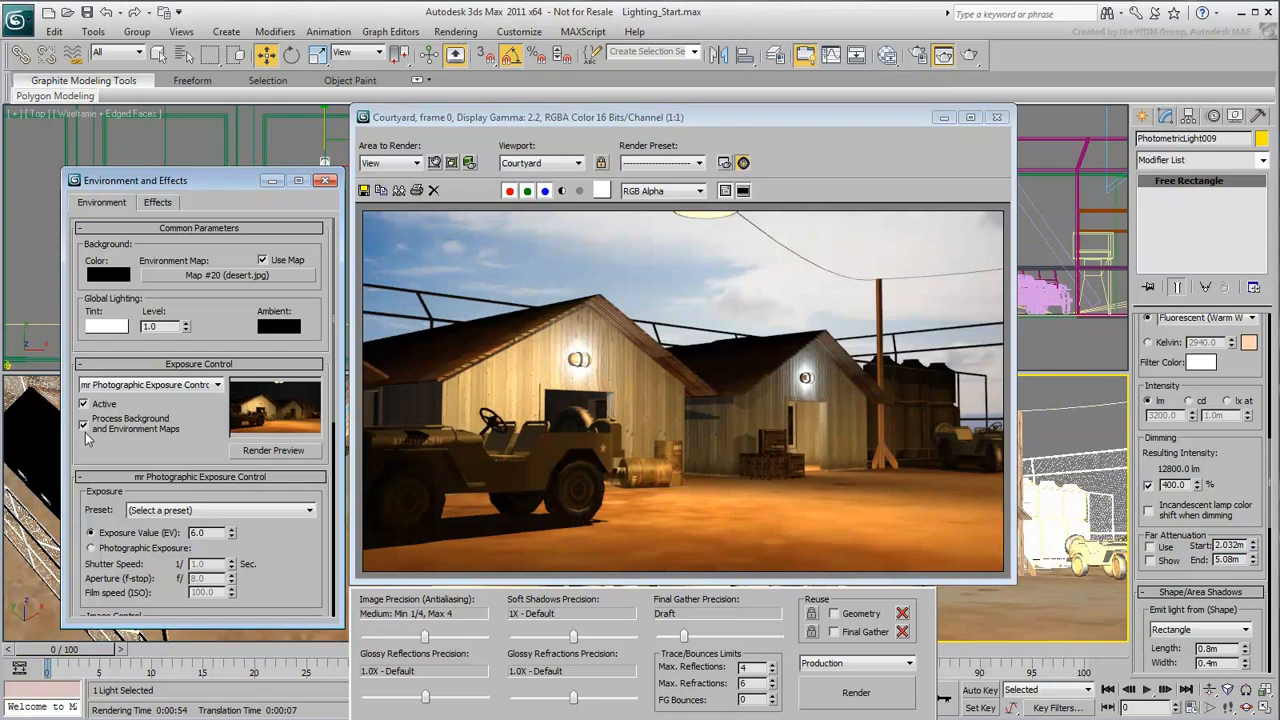
pyautogui.click(853, 698)
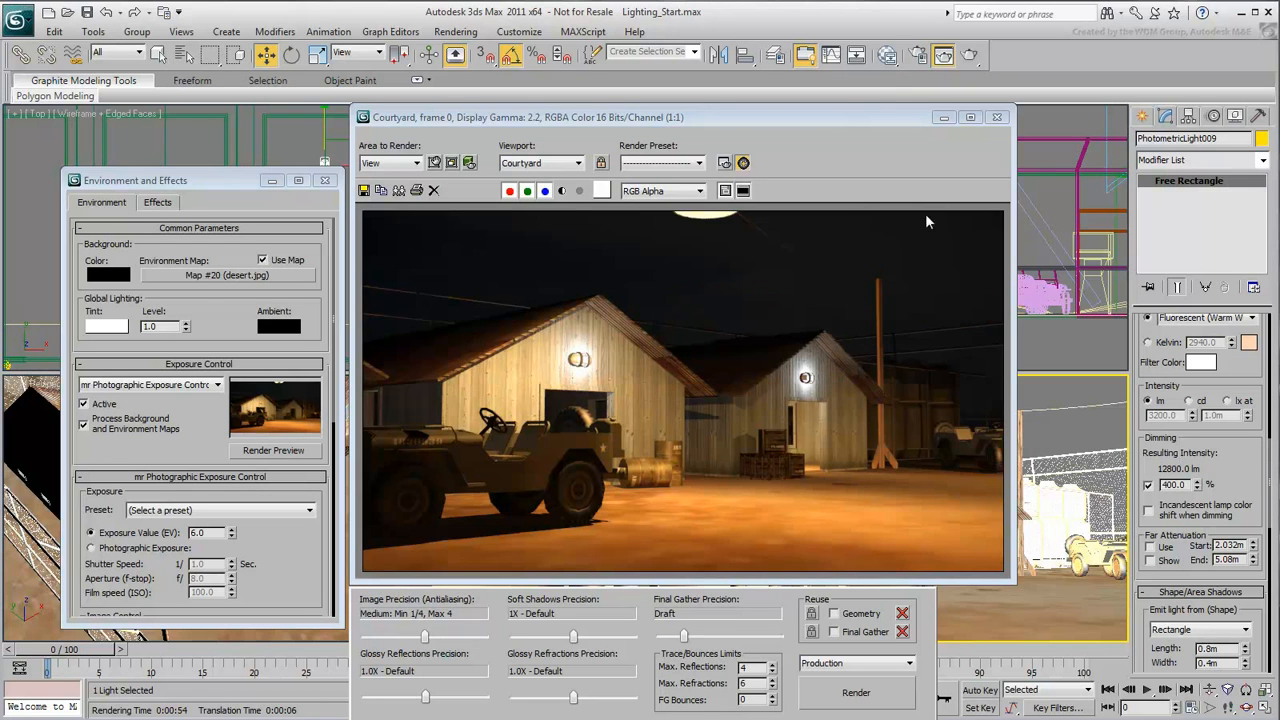
# - Bring the desert.jpg environment map into the Slate Material Editor as an instance and display its parameters
pyautogui.click(887, 55)
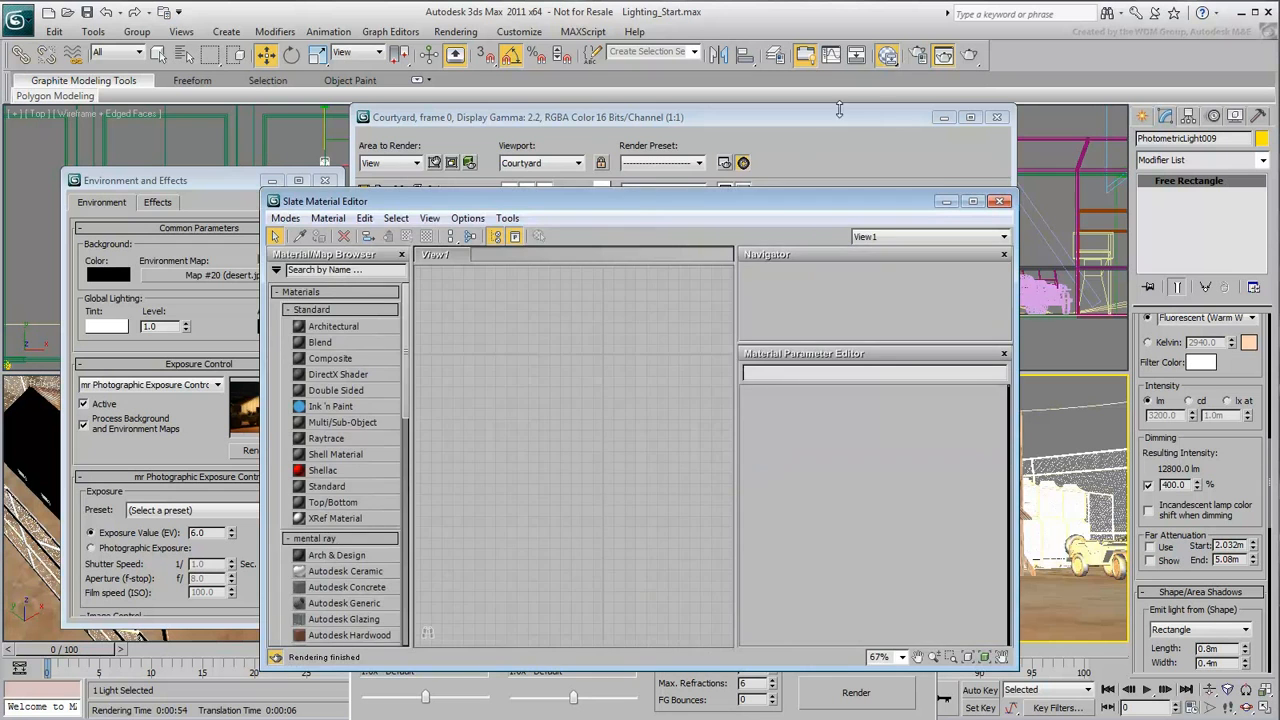
pyautogui.moveTo(651, 201); pyautogui.dragTo(759, 137)
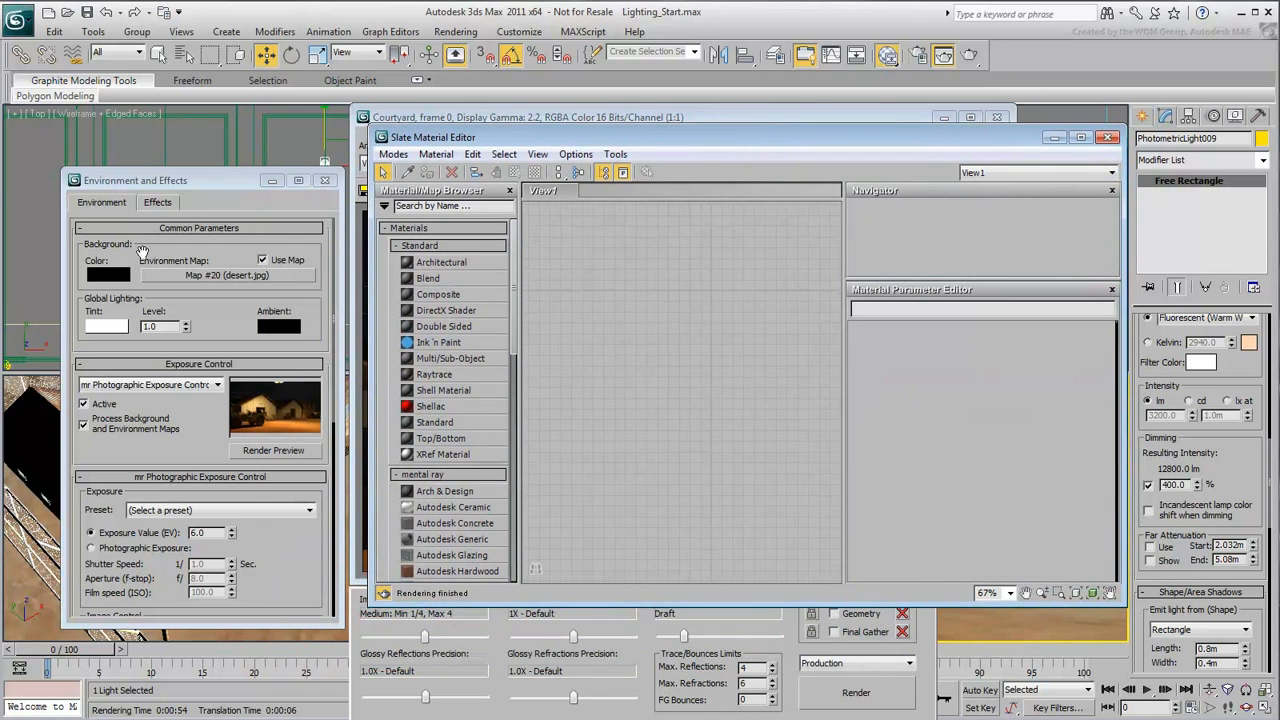
pyautogui.moveTo(204, 285); pyautogui.dragTo(650, 290)
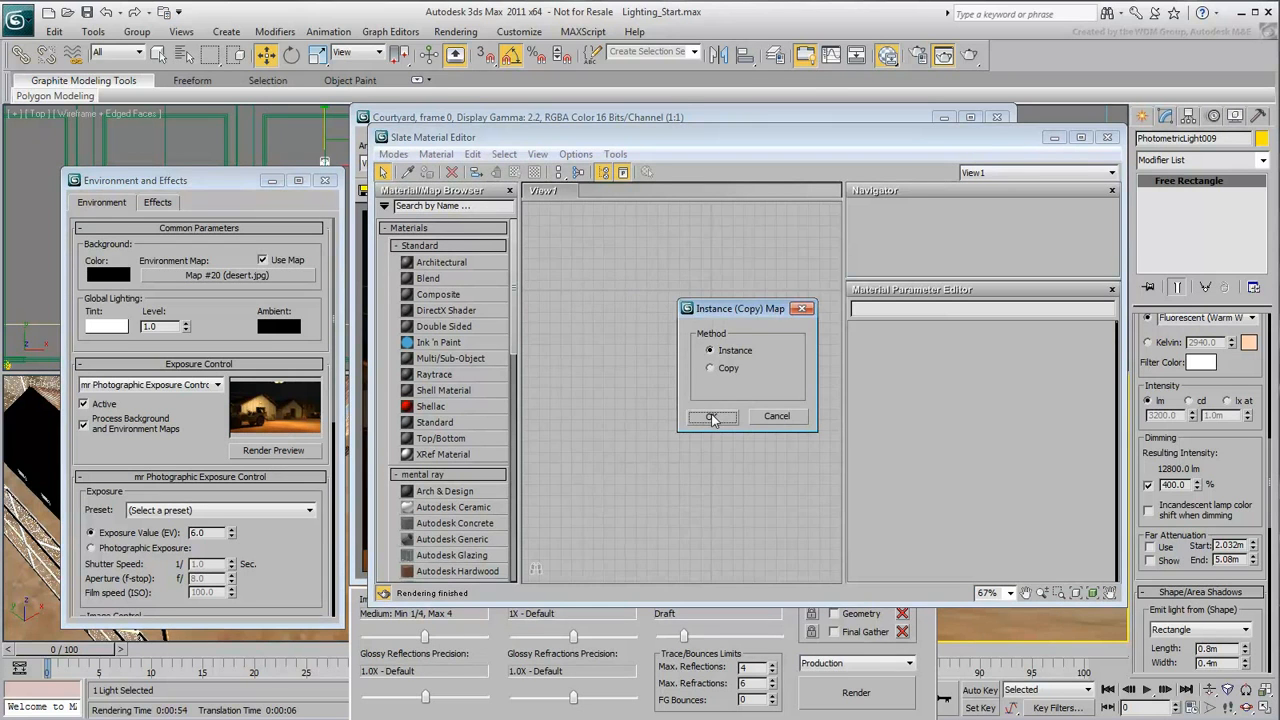
pyautogui.click(711, 416)
pyautogui.doubleClick(660, 292)
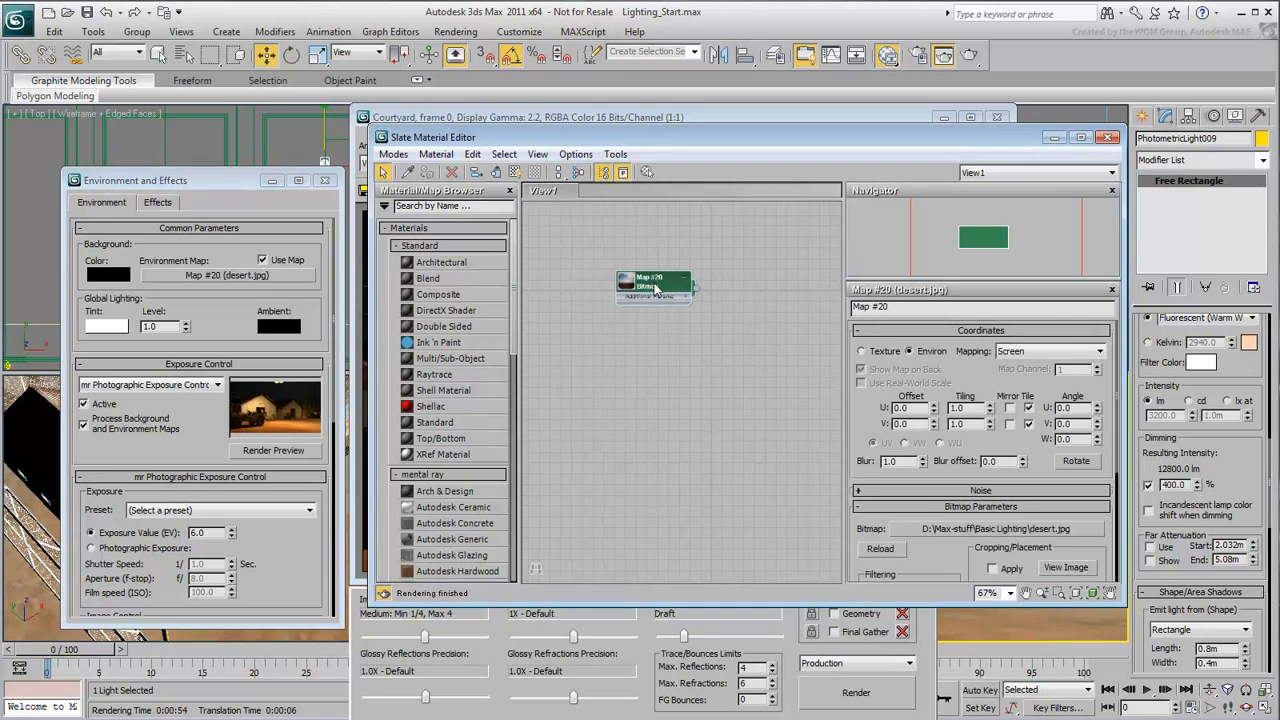
# - Set the desert map's Output Amount to 3.0, refresh the exposure preview and render the Courtyard view
pyautogui.scroll(-5, 868, 447)
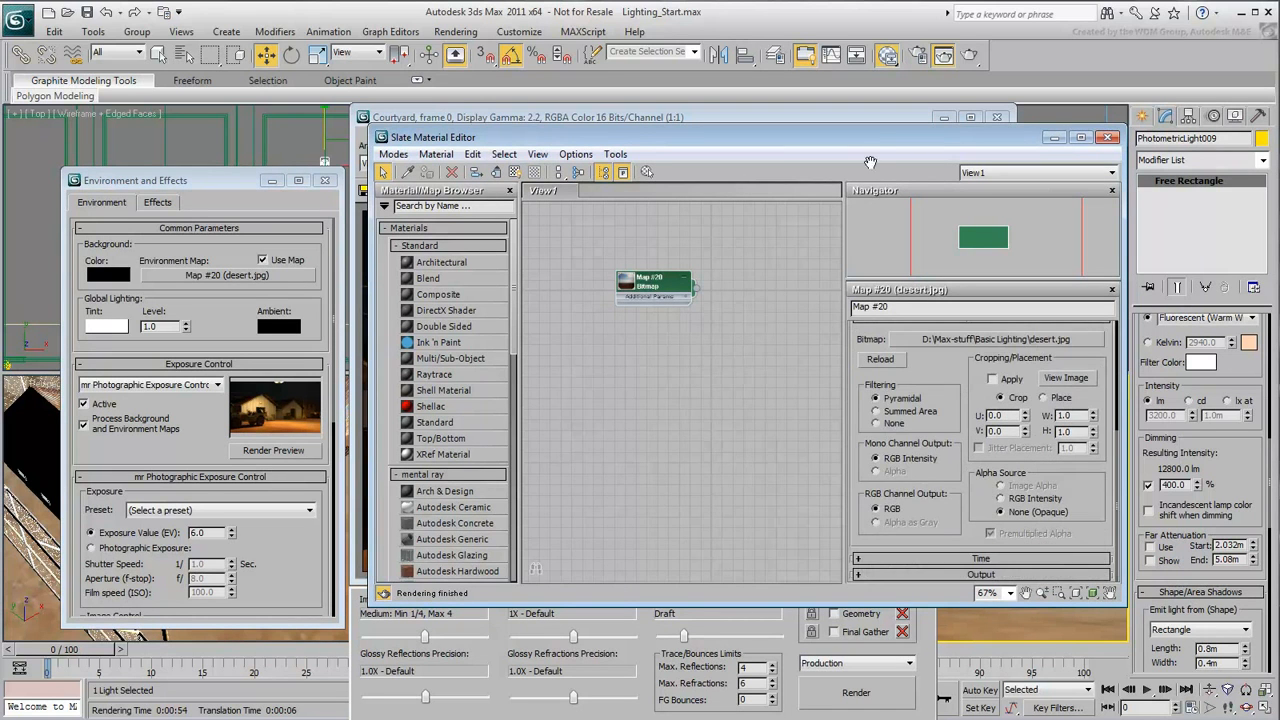
pyautogui.click(918, 574)
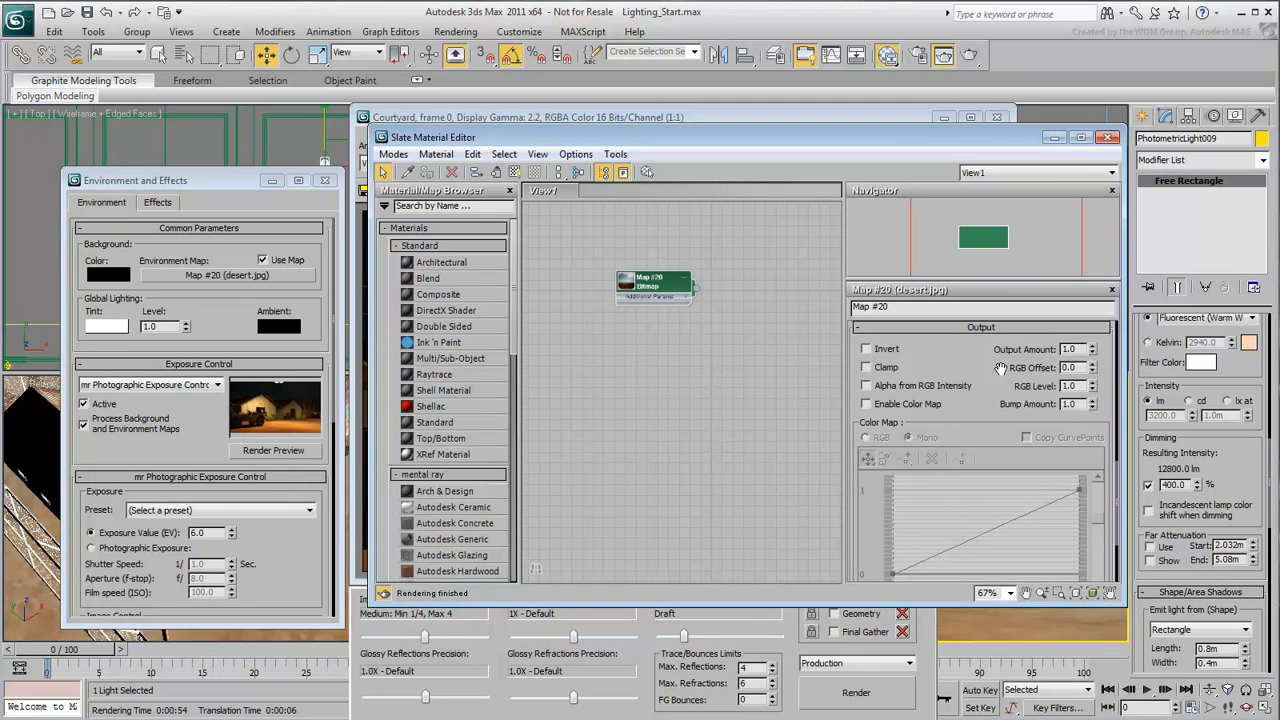
pyautogui.doubleClick(1070, 349)
pyautogui.write('3')
pyautogui.press('Return')
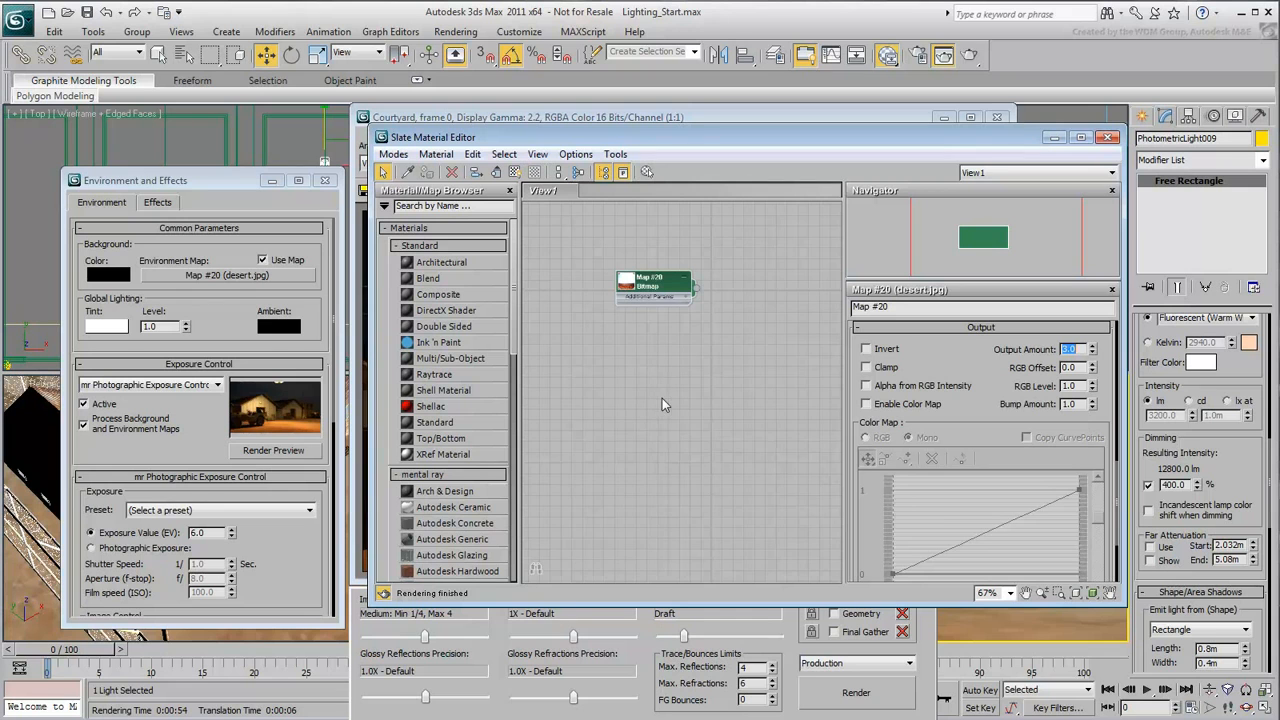
pyautogui.click(273, 450)
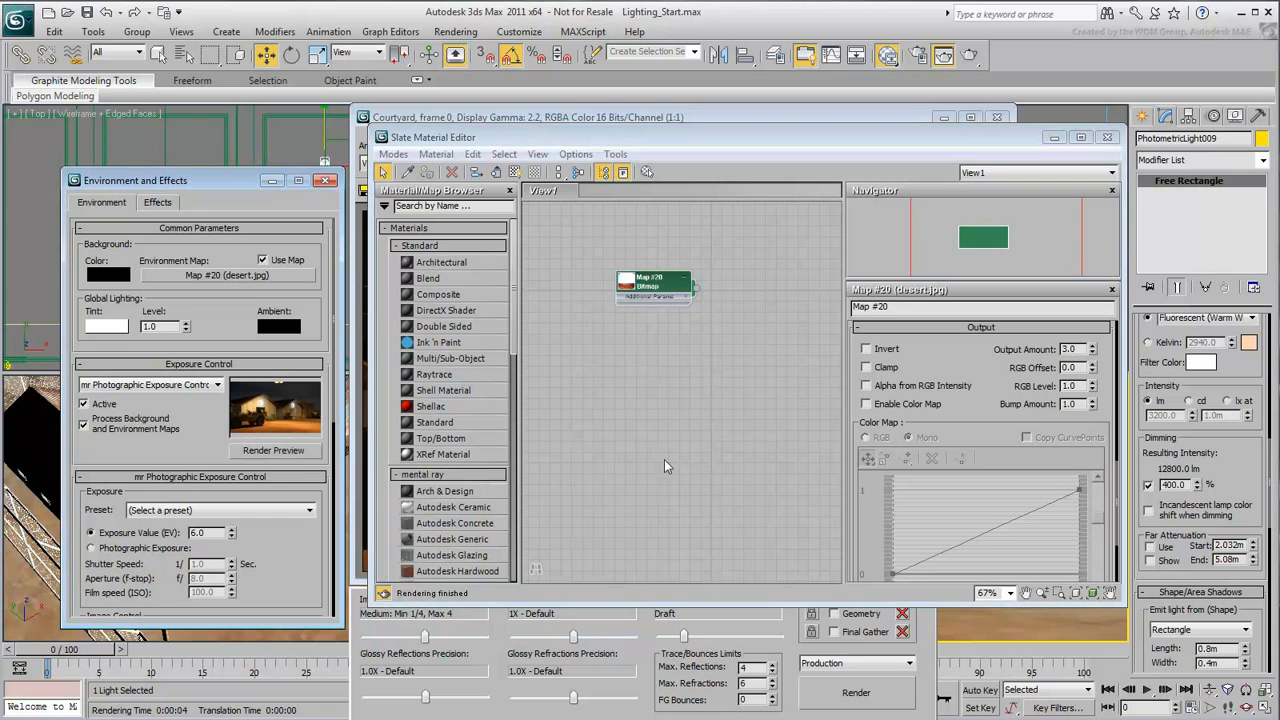
pyautogui.click(852, 700)
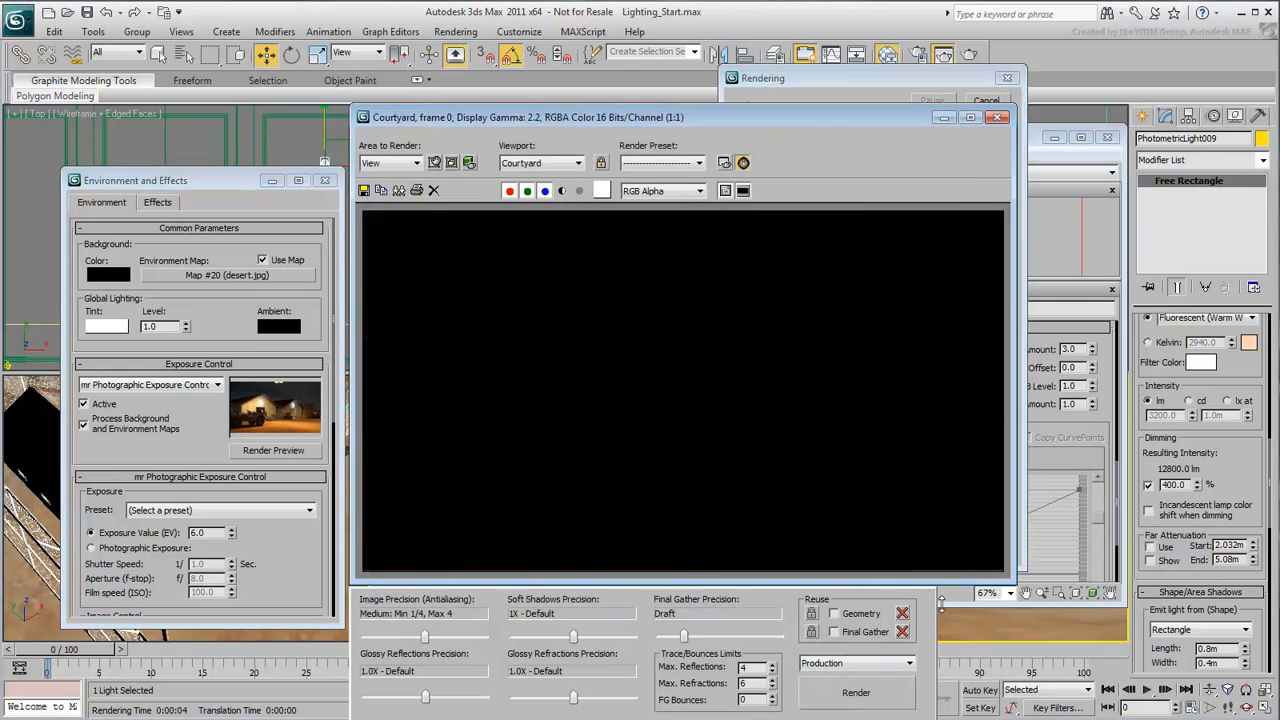